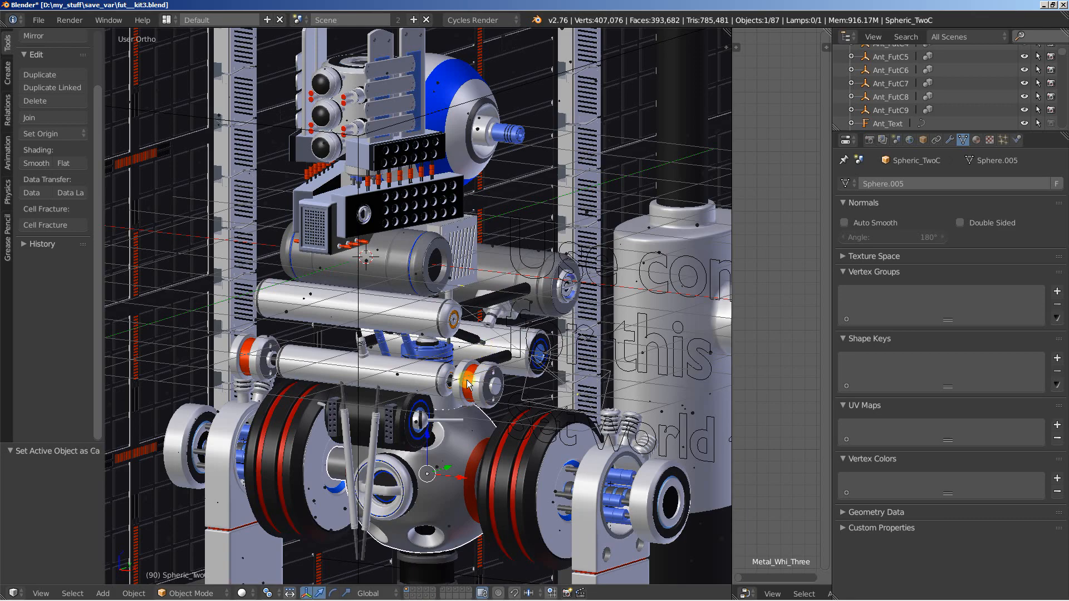
- Make Cam_Robo the active camera and look at the robot scene through it
{"action": "mouse_move", "coordinate": [474, 339]}
{"action": "middle_mouse_down"}
{"action": "mouse_move", "coordinate": [423, 358]}
{"action": "mouse_move", "coordinate": [440, 362]}
{"action": "mouse_move", "coordinate": [517, 302]}
{"action": "mouse_move", "coordinate": [550, 306]}
{"action": "mouse_move", "coordinate": [435, 329]}
{"action": "mouse_move", "coordinate": [454, 341]}
{"action": "middle_mouse_up"}
{"action": "scroll", "coordinate": [453, 338], "scroll_direction": "up", "scroll_amount": 3}
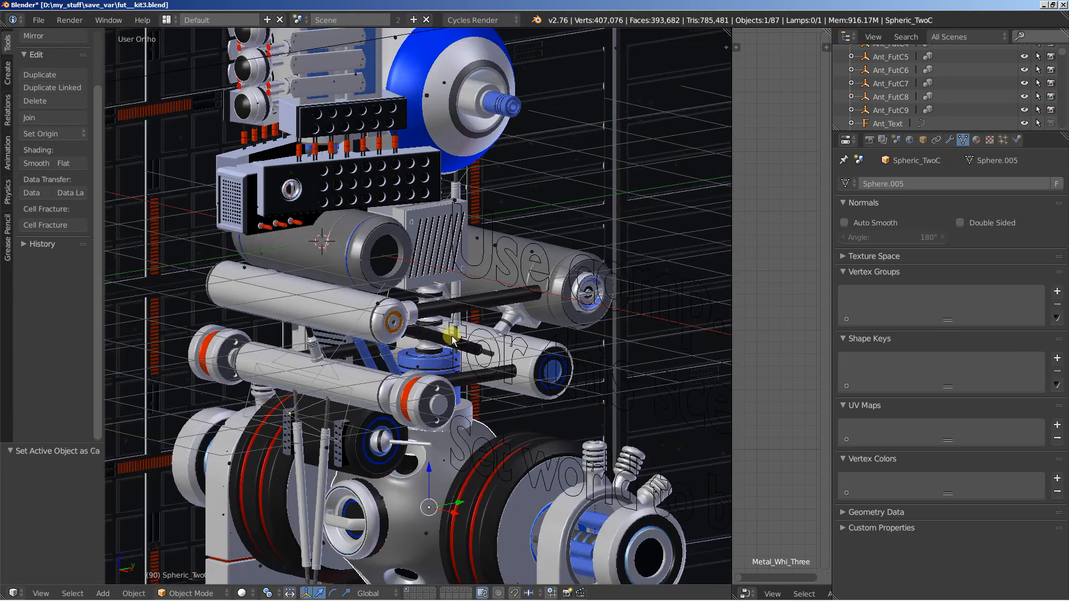
{"action": "middle_click_drag", "start_coordinate": [413, 355], "coordinate": [438, 365]}
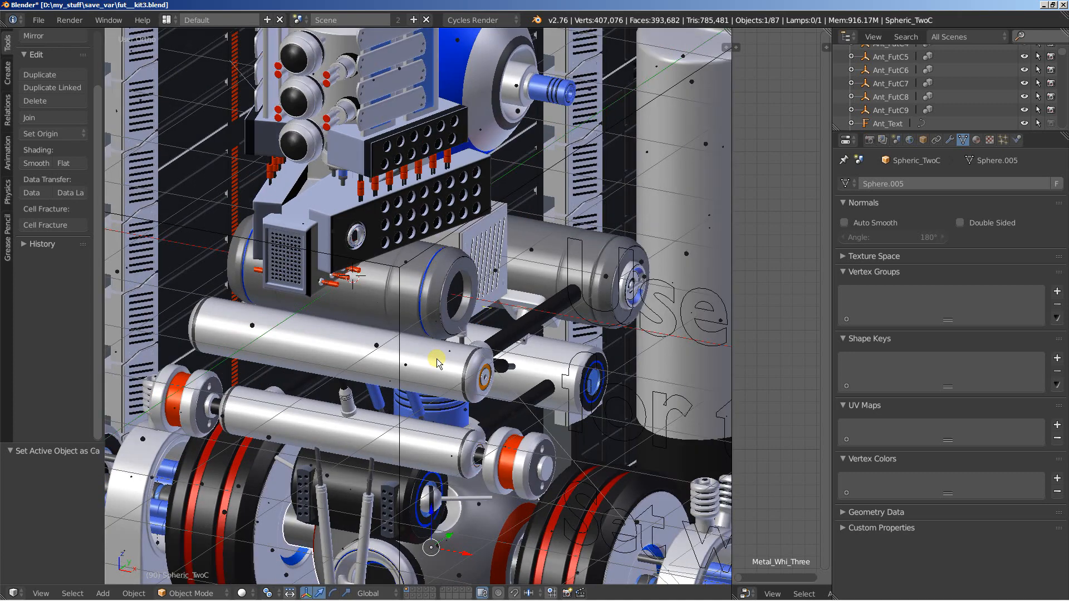
{"action": "scroll", "coordinate": [346, 364], "scroll_direction": "down", "scroll_amount": 2}
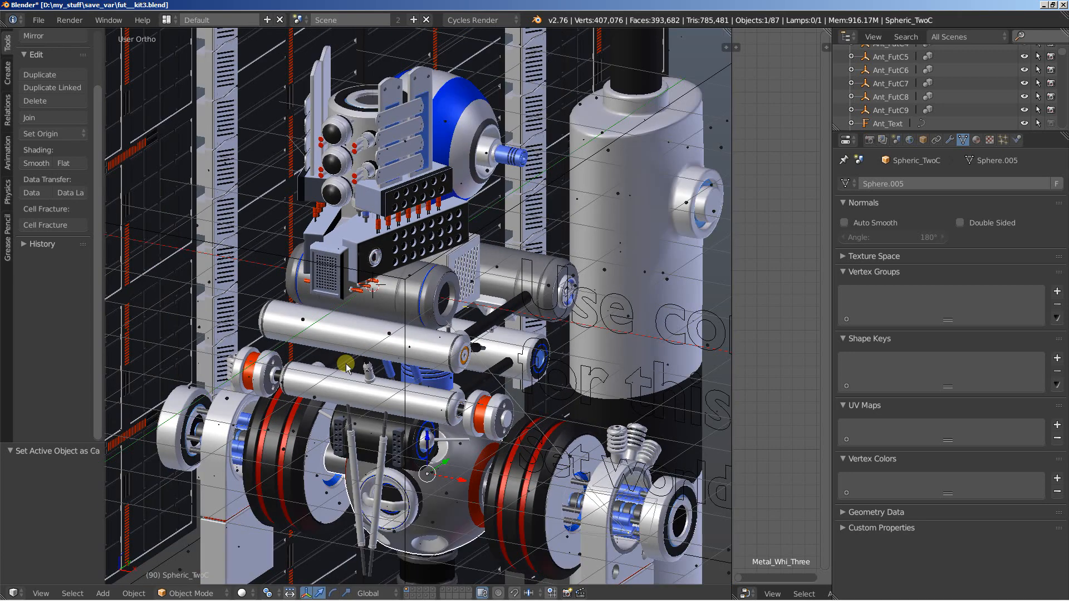
{"action": "scroll", "coordinate": [346, 364], "scroll_direction": "down", "scroll_amount": 1}
{"action": "middle_click_drag", "start_coordinate": [480, 399], "coordinate": [444, 401]}
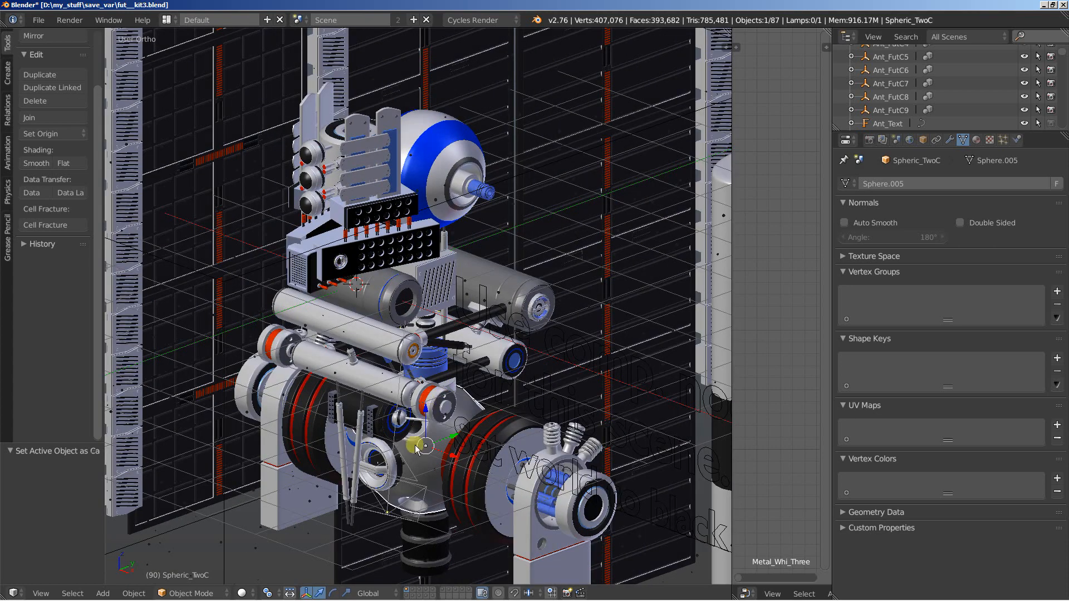
{"action": "right_click", "coordinate": [394, 507]}
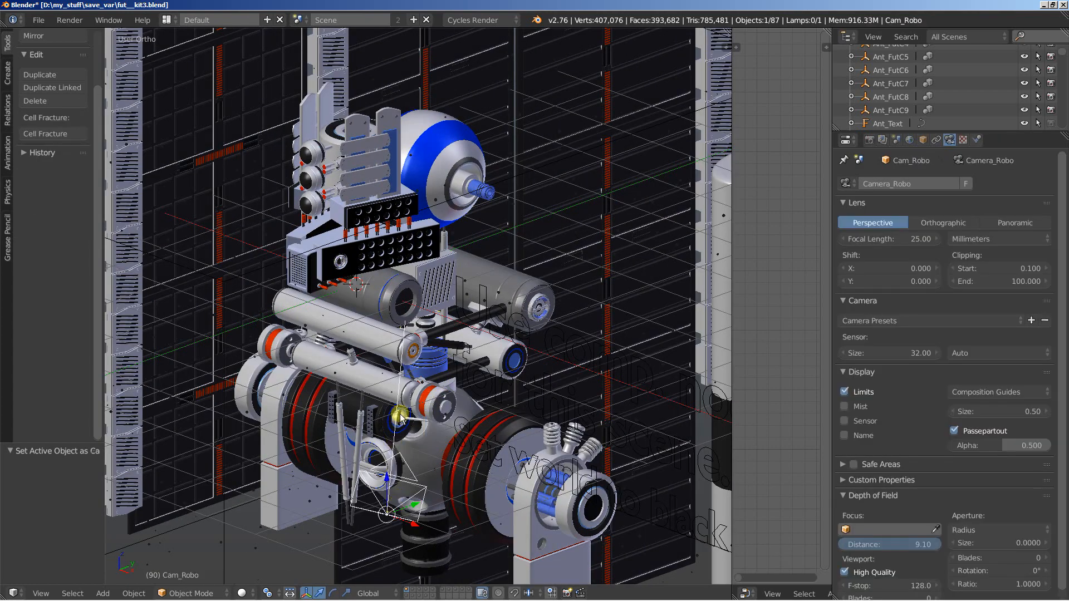
{"action": "key", "text": "KP_0"}
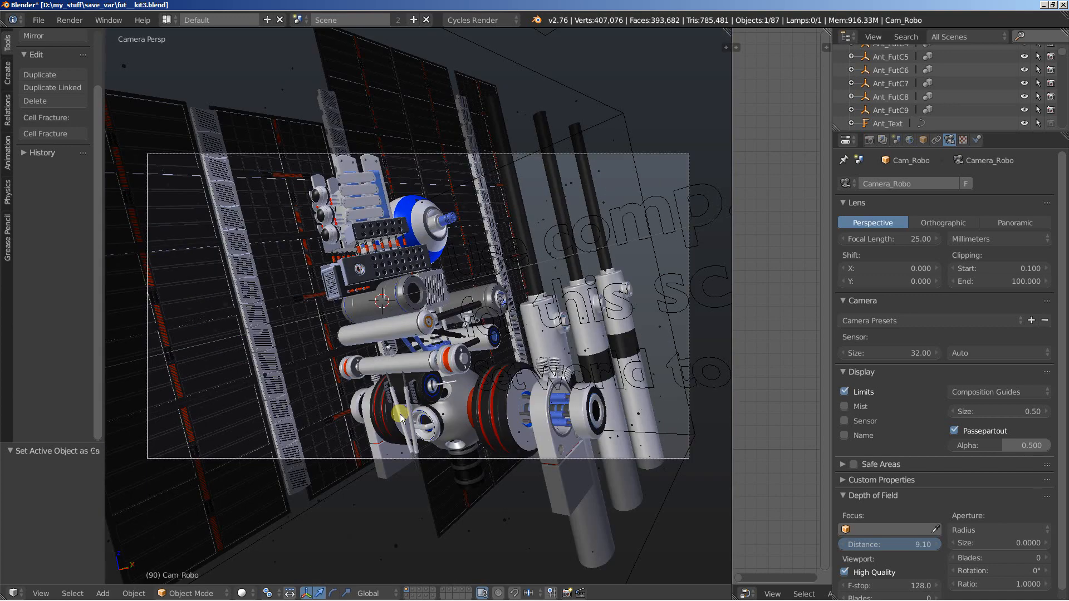
{"action": "scroll", "coordinate": [435, 305], "scroll_direction": "up", "scroll_amount": 1}
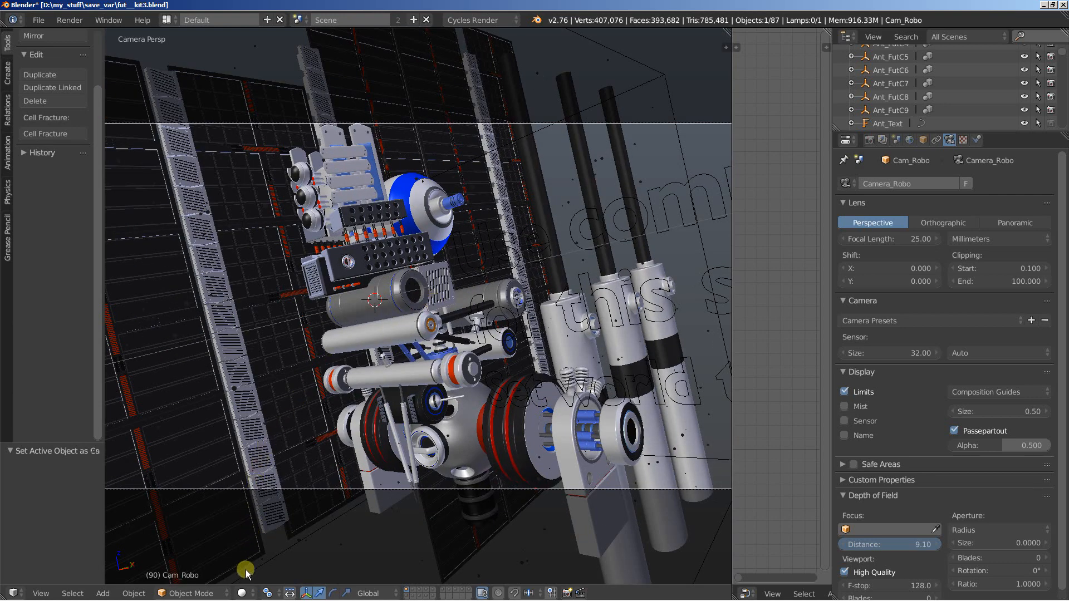
- Preview the robot scene in Rendered viewport shading, then return the viewport to Solid shading
{"action": "left_click", "coordinate": [243, 593]}
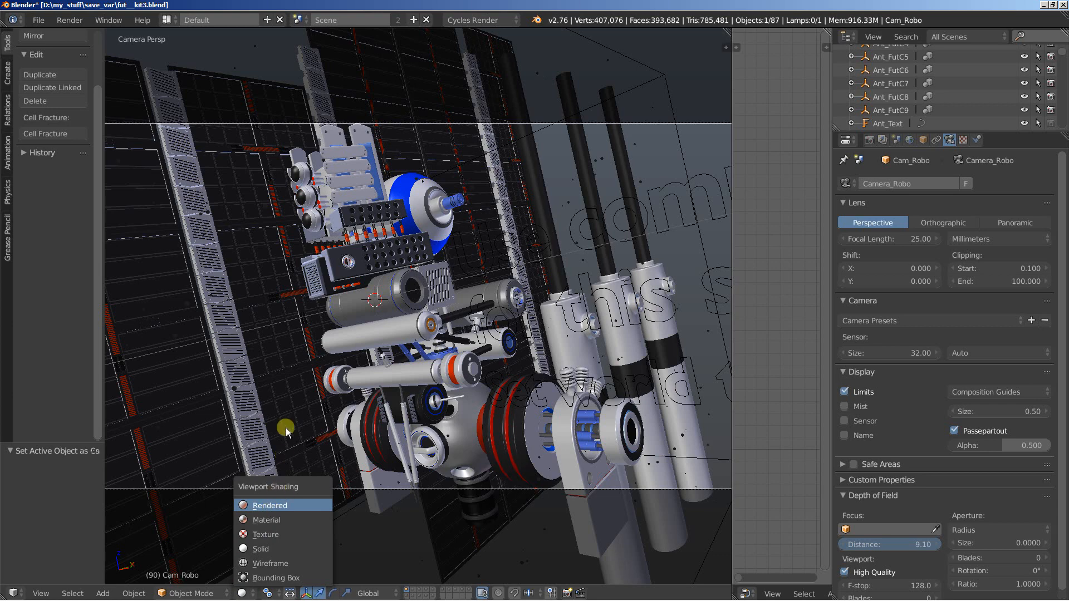
{"action": "key", "text": "Return"}
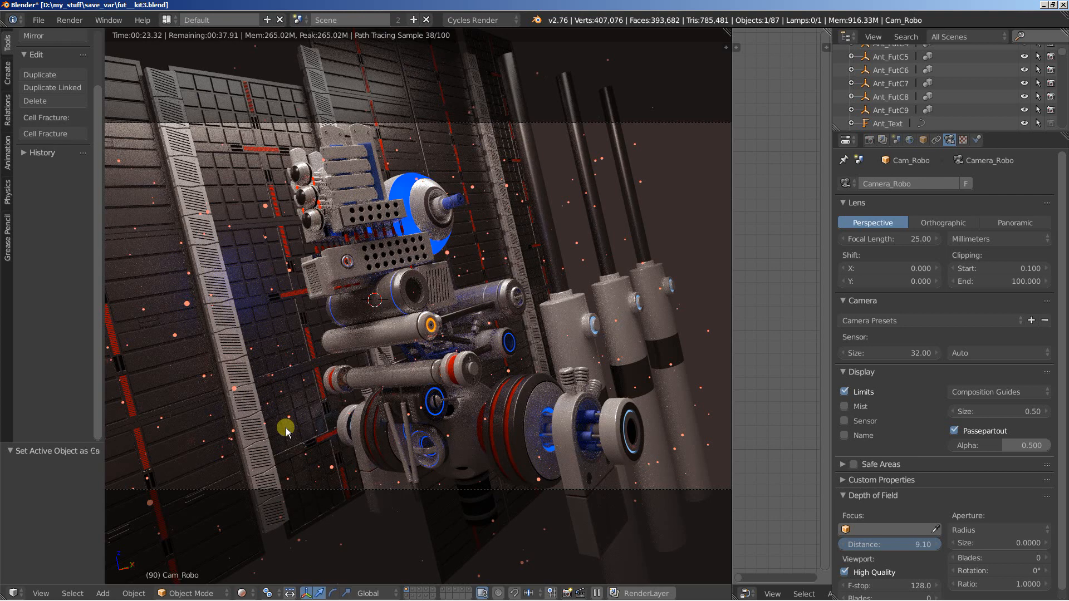
{"action": "left_click", "coordinate": [247, 592]}
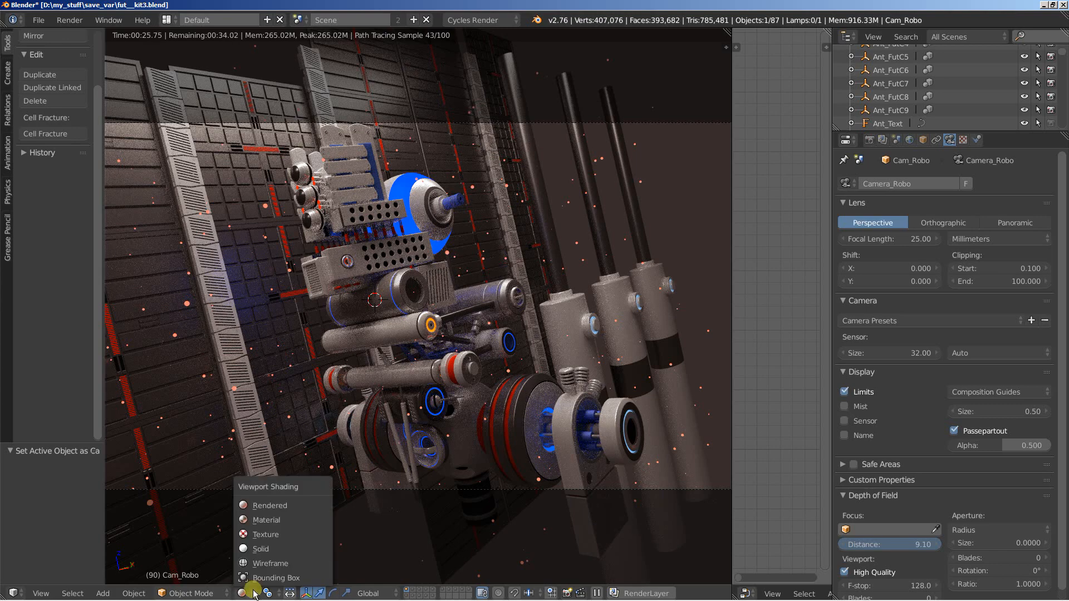
{"action": "left_click", "coordinate": [261, 549]}
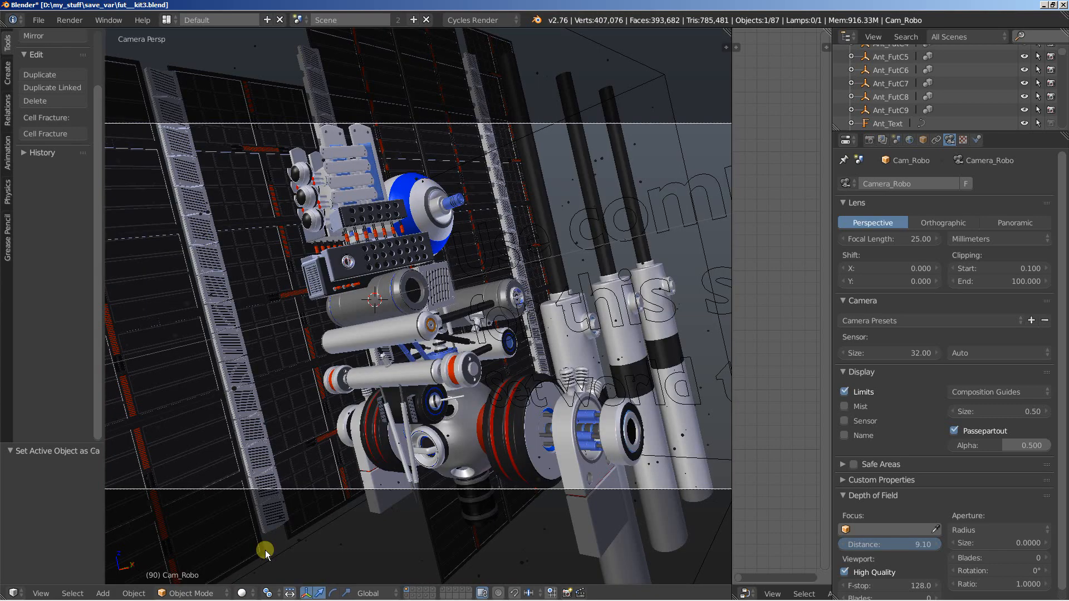
- Show the layer with the interior room and select its "Set world to black RGB" text object for inspection
{"action": "left_click", "coordinate": [412, 587]}
{"action": "middle_click_drag", "start_coordinate": [419, 381], "coordinate": [444, 375]}
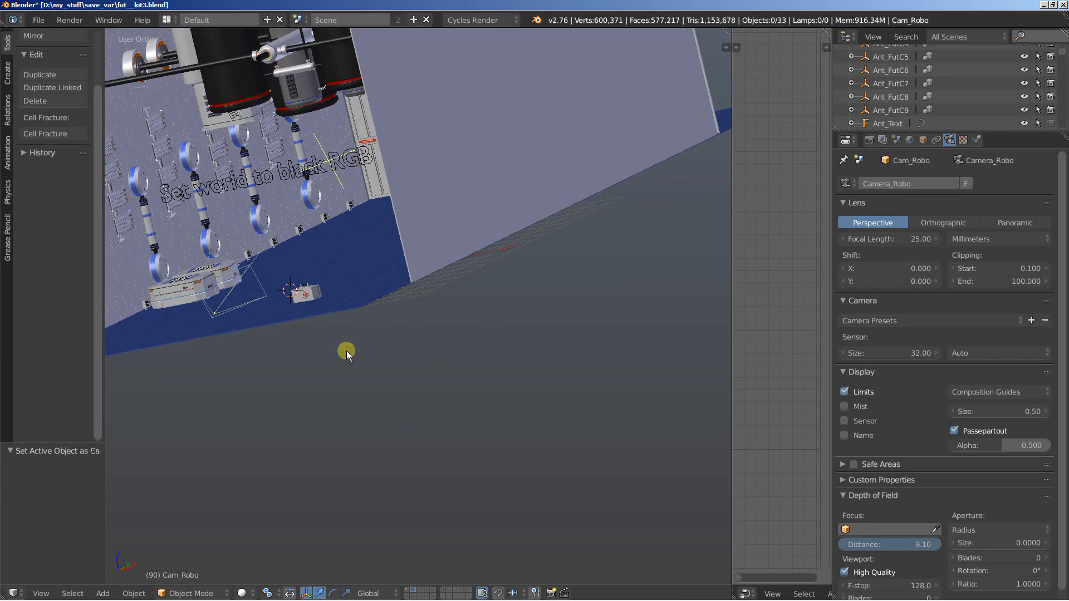
{"action": "middle_click_drag", "start_coordinate": [347, 351], "coordinate": [489, 430], "text": "shift"}
{"action": "scroll", "coordinate": [490, 430], "scroll_direction": "up", "scroll_amount": 2}
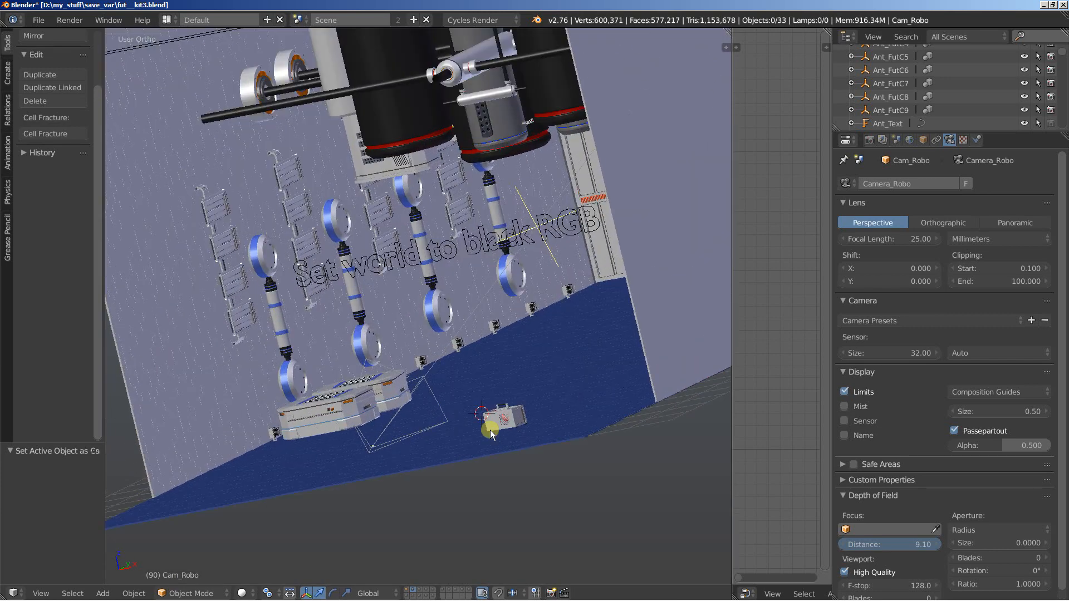
{"action": "middle_click_drag", "start_coordinate": [475, 358], "coordinate": [480, 415], "text": "shift"}
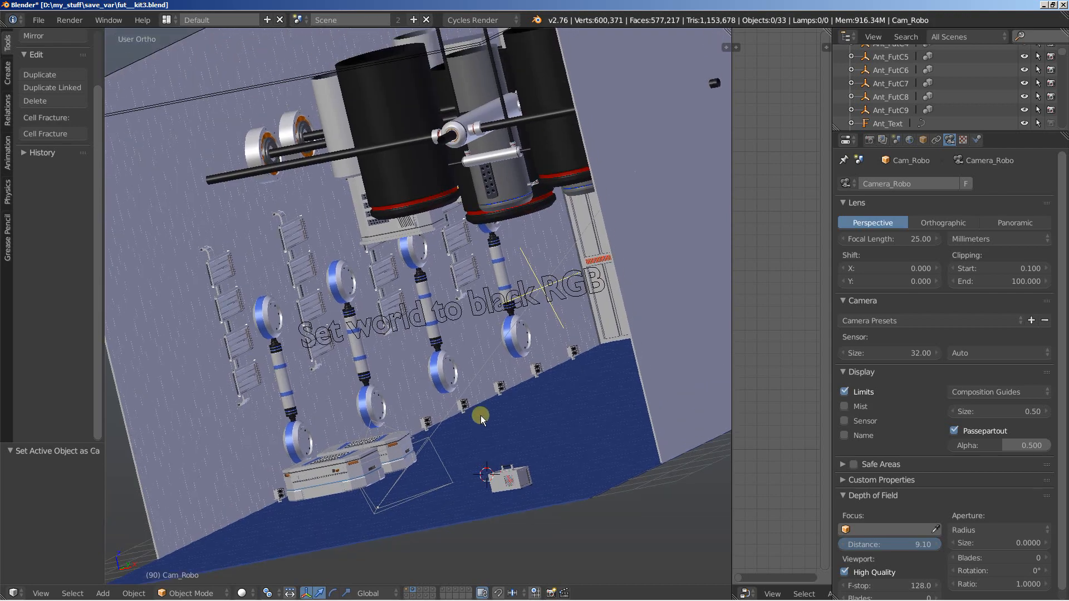
{"action": "right_click", "coordinate": [481, 313]}
{"action": "middle_click_drag", "start_coordinate": [448, 373], "coordinate": [451, 396]}
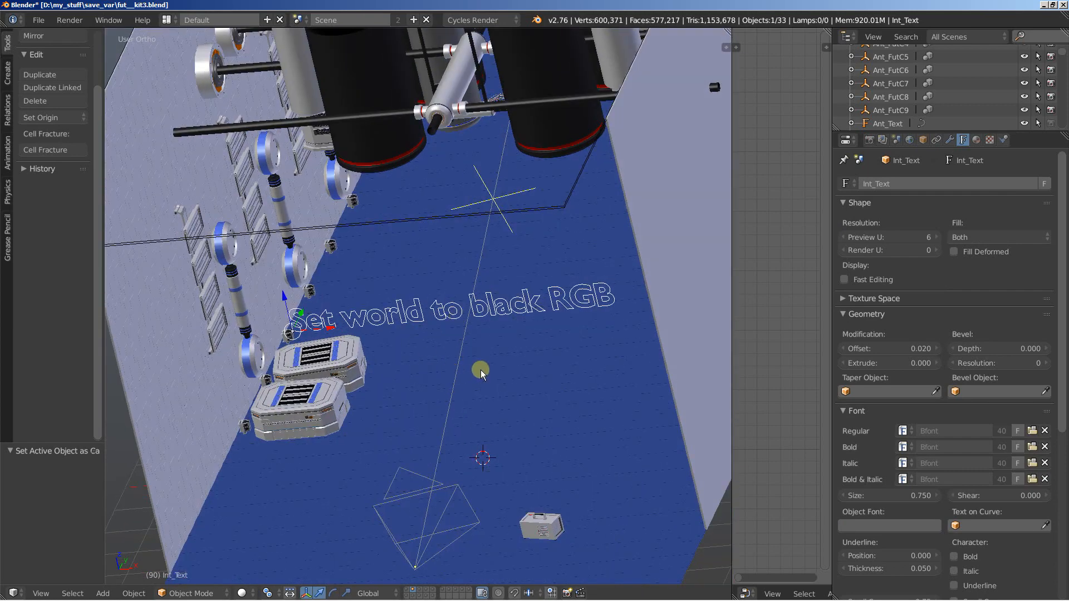
{"action": "middle_click_drag", "start_coordinate": [509, 339], "coordinate": [432, 299]}
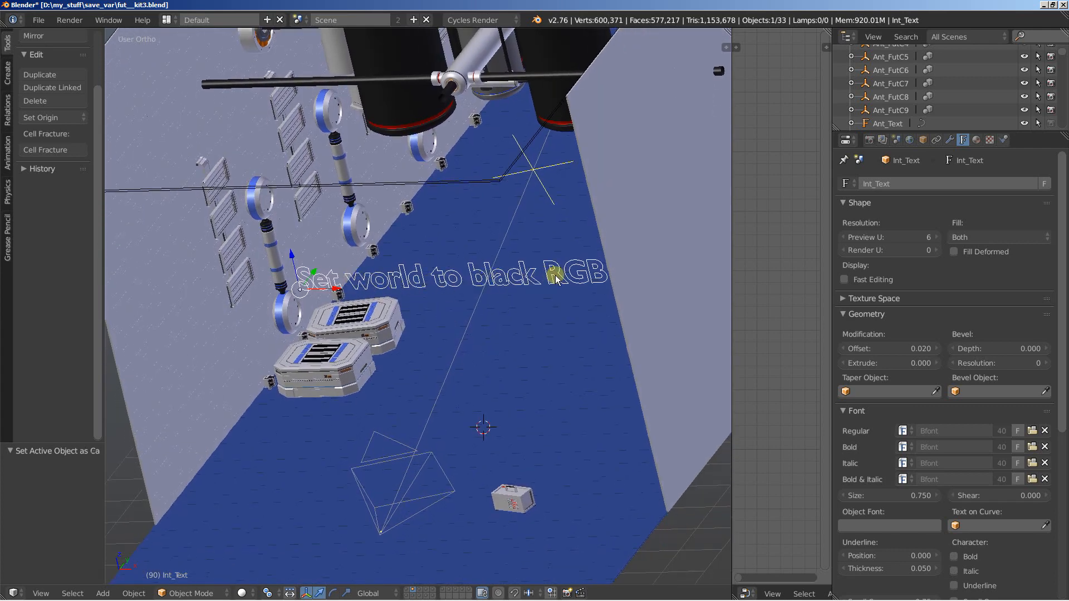
{"action": "scroll", "coordinate": [556, 277], "scroll_direction": "down", "scroll_amount": 2}
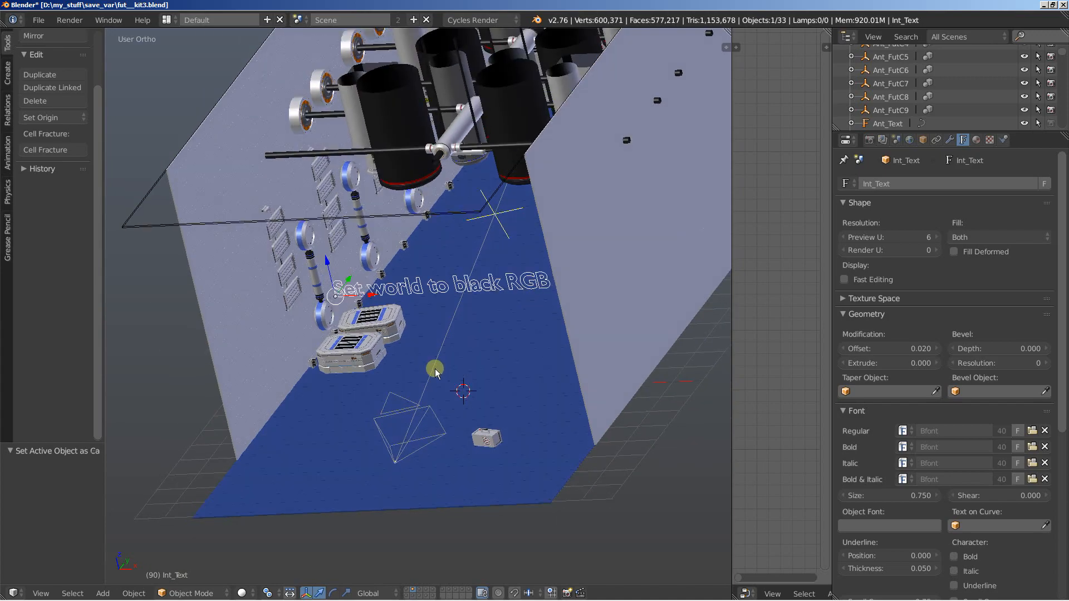
{"action": "middle_click_drag", "start_coordinate": [436, 372], "coordinate": [452, 352]}
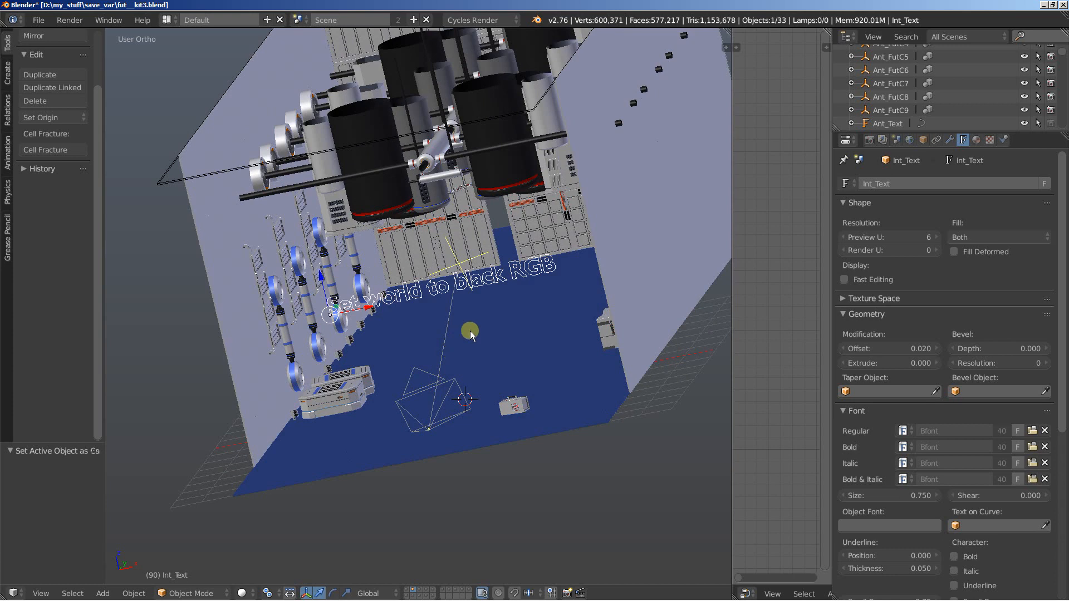
- Darken the world background's RGB surface color to nearly black
{"action": "left_click", "coordinate": [909, 140]}
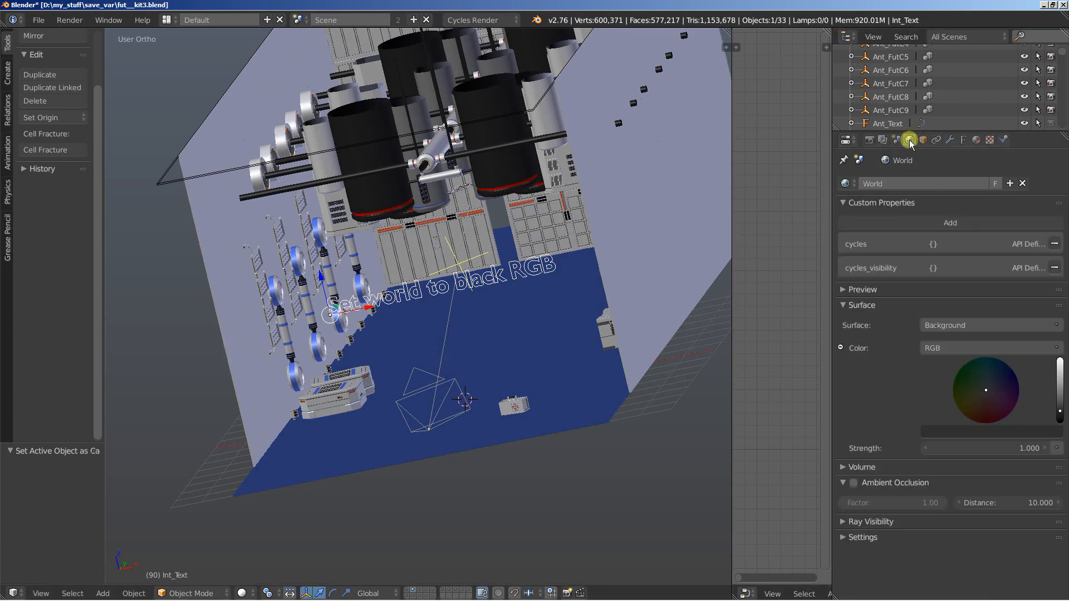
{"action": "left_click", "coordinate": [957, 432]}
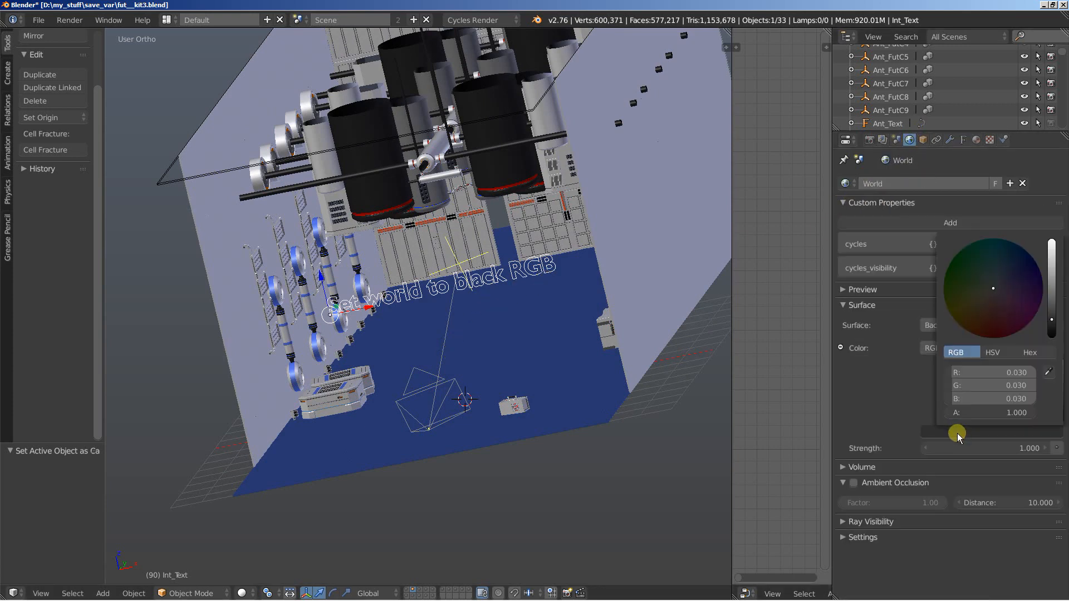
{"action": "left_click", "coordinate": [1052, 326]}
{"action": "left_click_drag", "start_coordinate": [1055, 329], "coordinate": [1055, 339]}
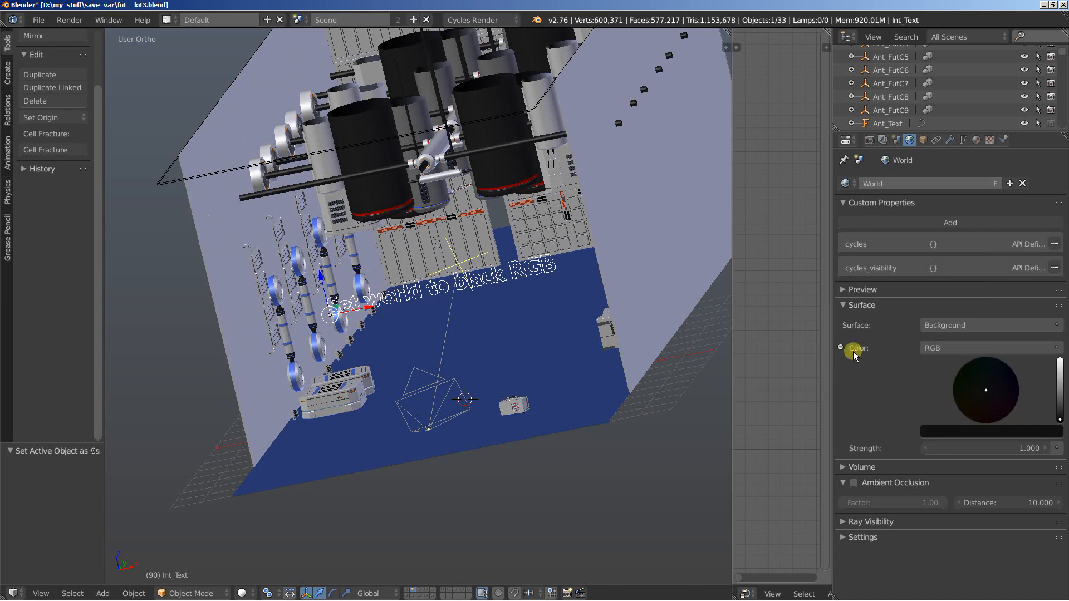
- Make Camera_In_Ani the active camera and look at the interior room through it
{"action": "mouse_move", "coordinate": [410, 359]}
{"action": "middle_mouse_down"}
{"action": "mouse_move", "coordinate": [458, 336]}
{"action": "mouse_move", "coordinate": [419, 365]}
{"action": "middle_mouse_up"}
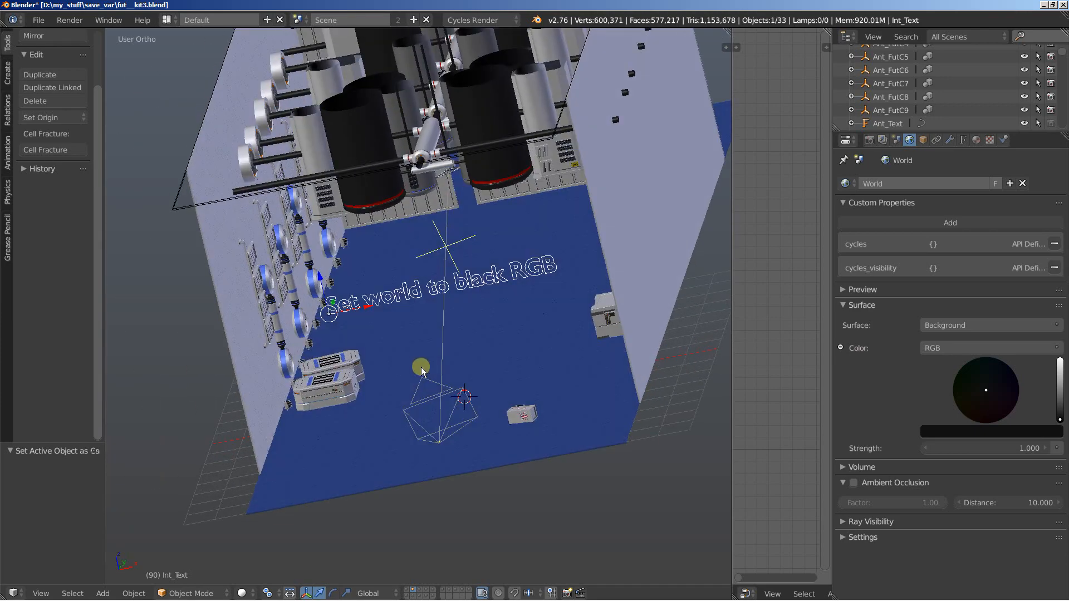
{"action": "right_click", "coordinate": [437, 393]}
{"action": "right_click", "coordinate": [438, 392]}
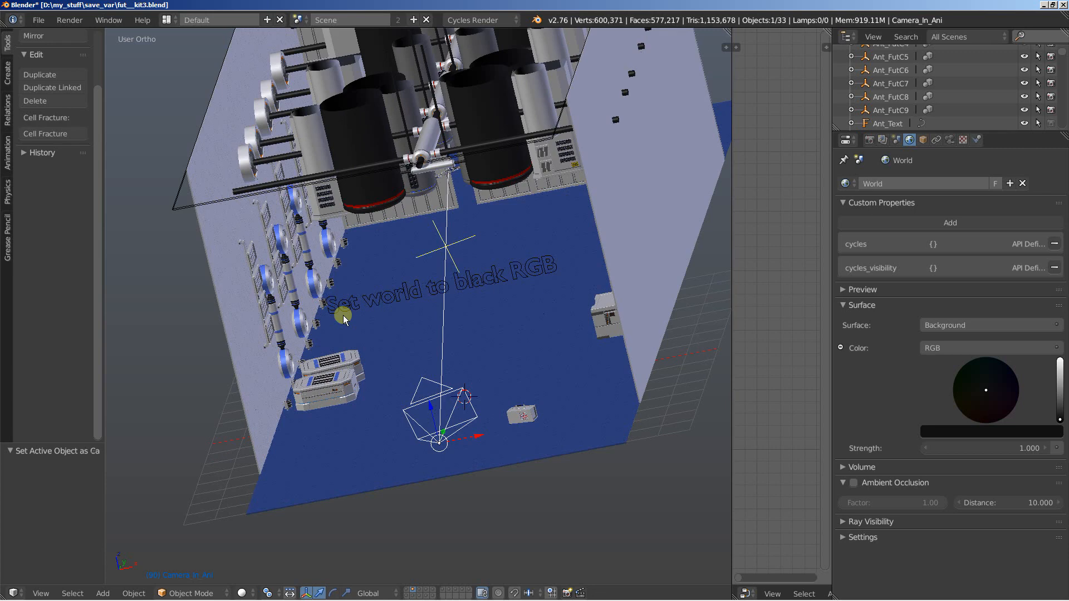
{"action": "key", "text": "KP_0"}
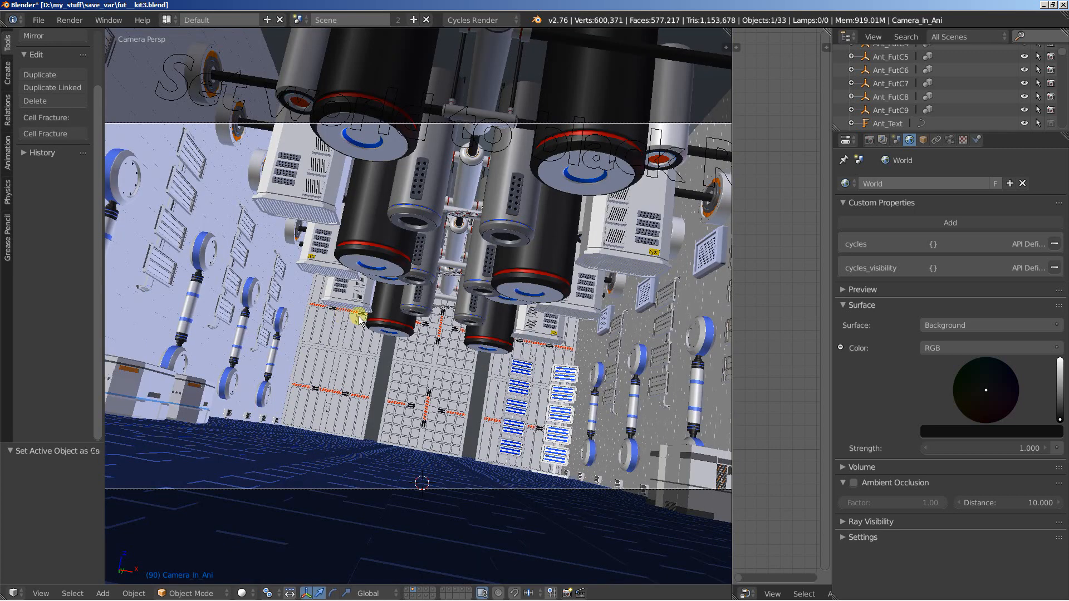
- Preview the interior room in Rendered viewport shading, then return the viewport to Solid shading
{"action": "left_click", "coordinate": [243, 593]}
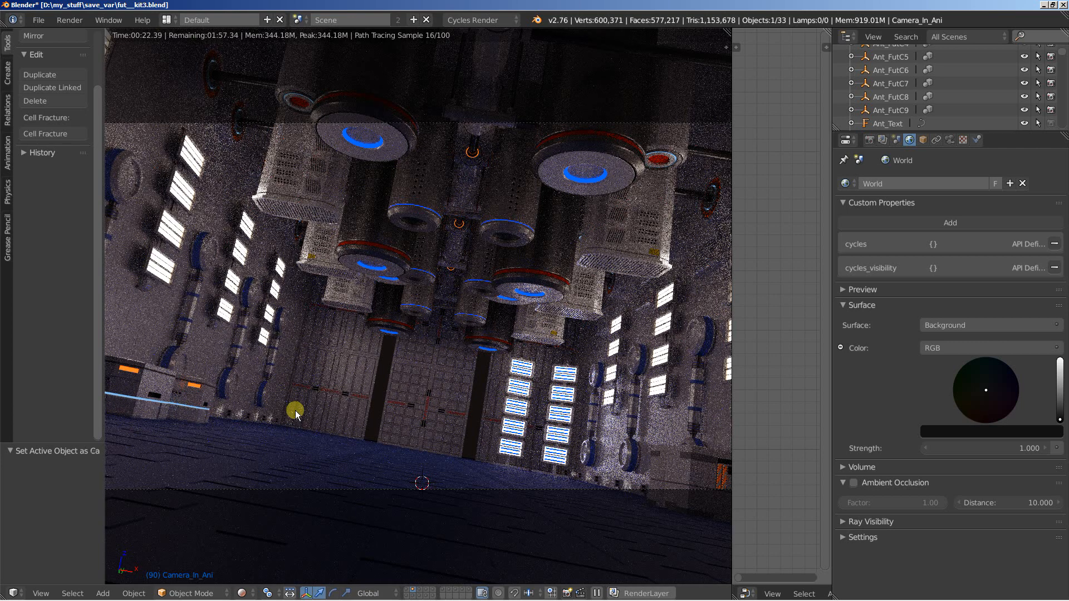
{"action": "left_click", "coordinate": [246, 593]}
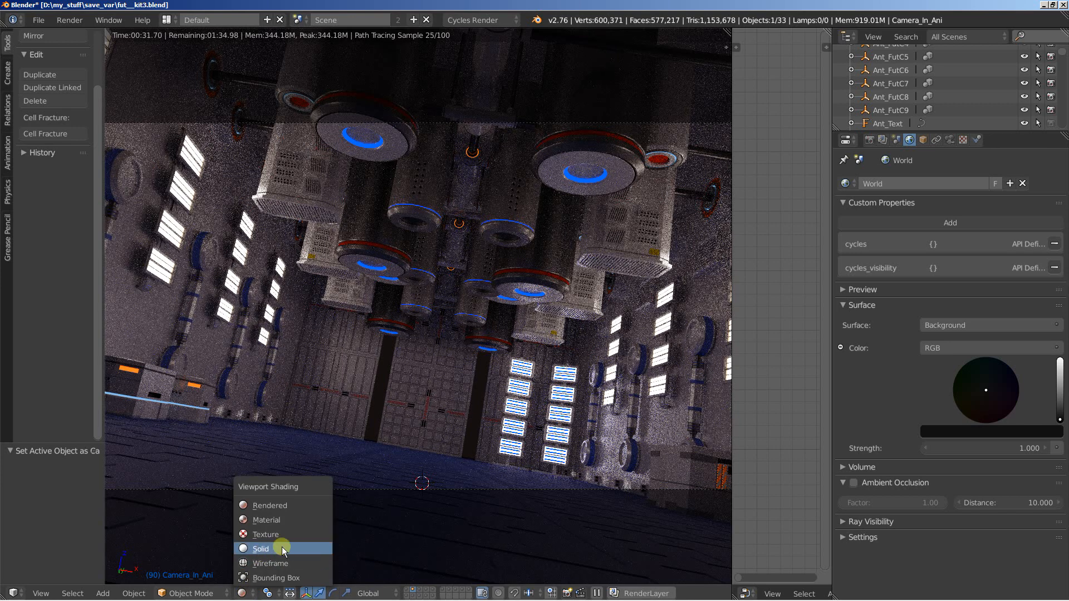
{"action": "left_click", "coordinate": [262, 549]}
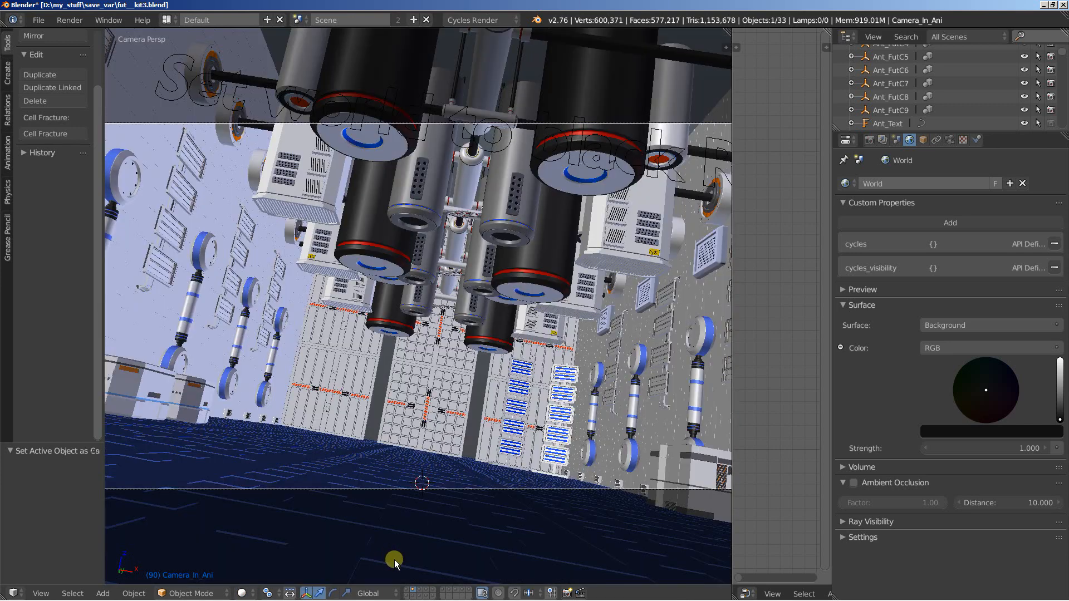
- Show the layer with the circular abstract scene and inspect its central cylinder cluster up close
{"action": "left_click", "coordinate": [420, 589]}
{"action": "middle_click_drag", "start_coordinate": [454, 352], "coordinate": [417, 426]}
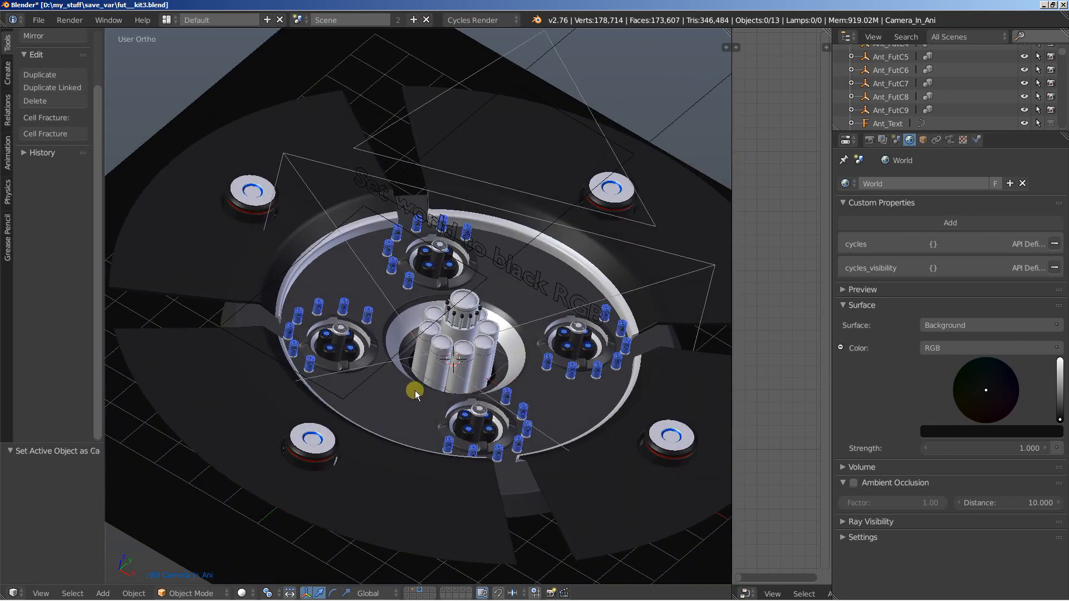
{"action": "middle_click_drag", "start_coordinate": [372, 401], "coordinate": [444, 379], "text": "shift"}
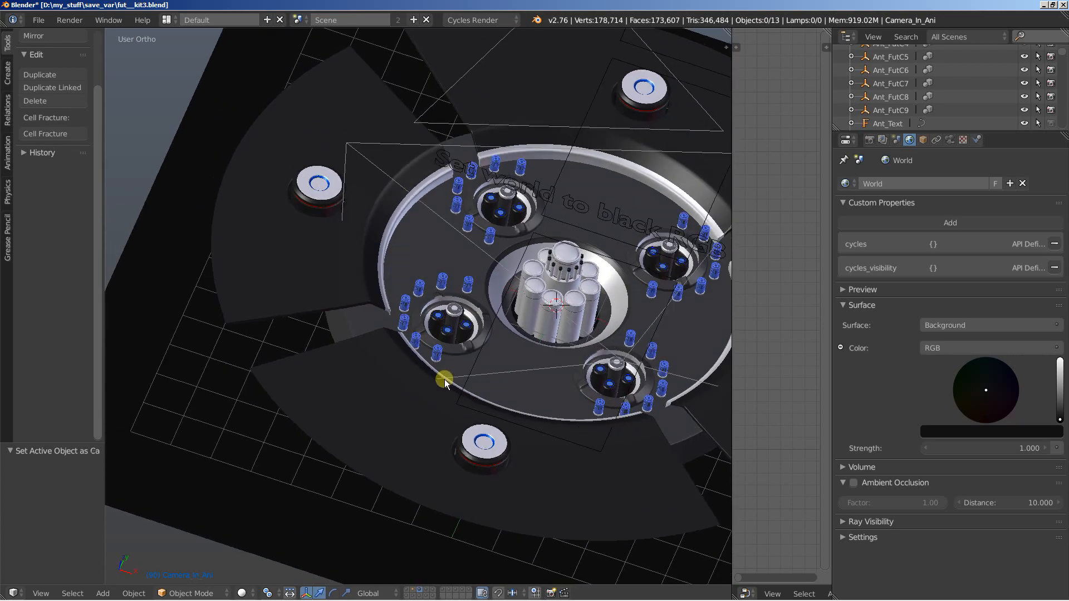
{"action": "middle_click_drag", "start_coordinate": [539, 379], "coordinate": [469, 381]}
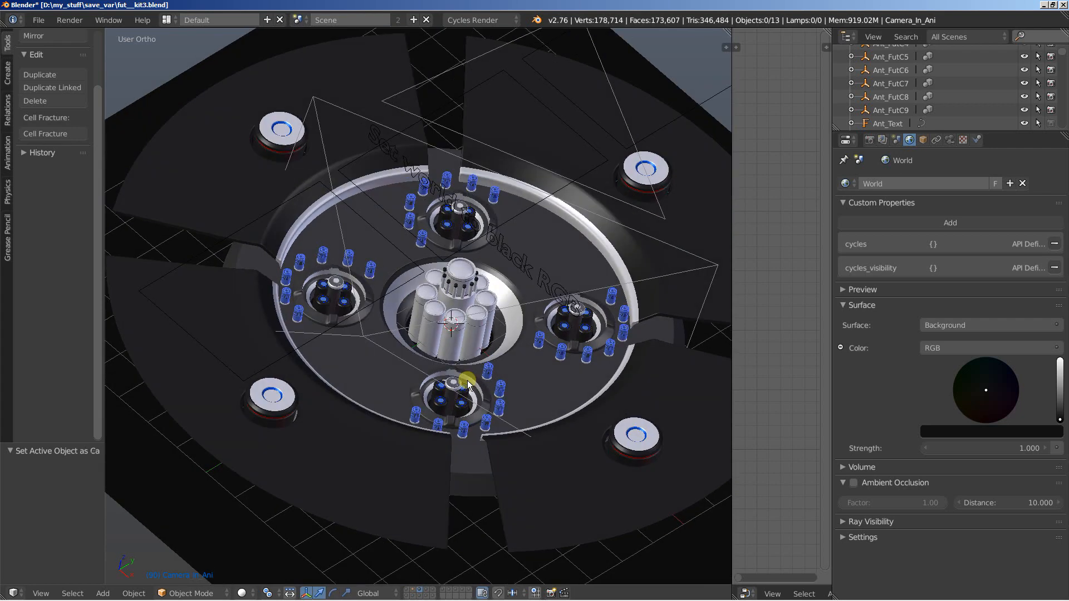
{"action": "scroll", "coordinate": [491, 333], "scroll_direction": "up", "scroll_amount": 5}
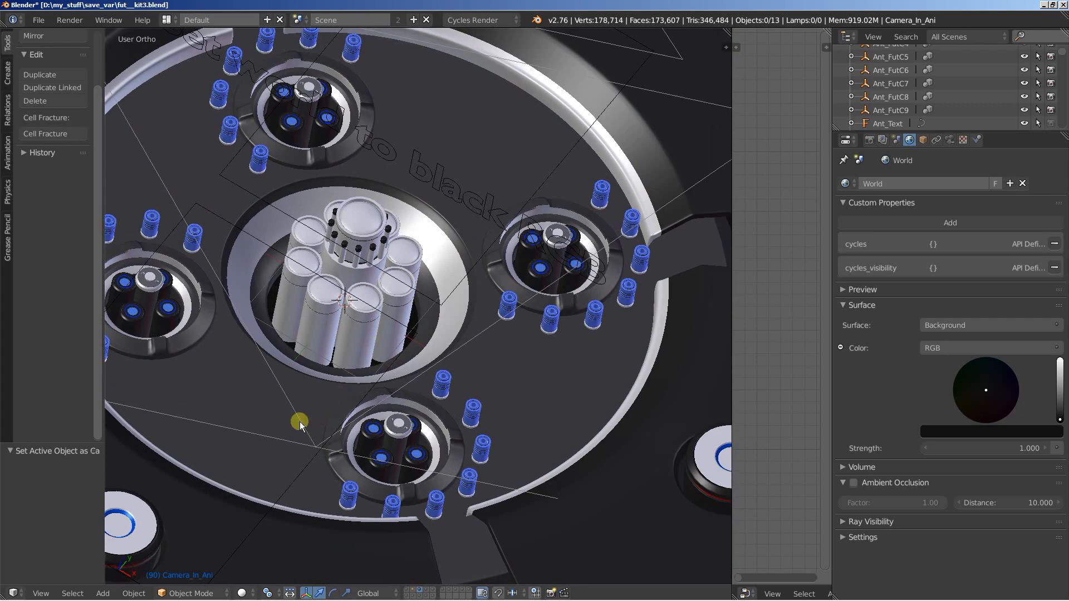
- Make Camera_Abstr the active camera and fit its whole frame in the viewport
{"action": "right_click", "coordinate": [300, 422]}
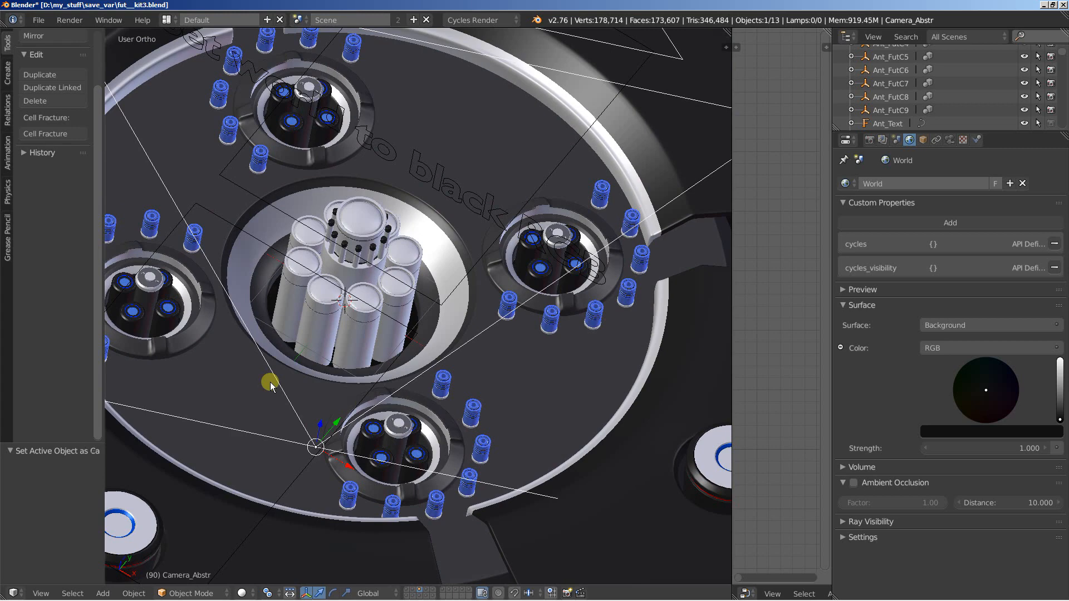
{"action": "key", "text": "KP_0"}
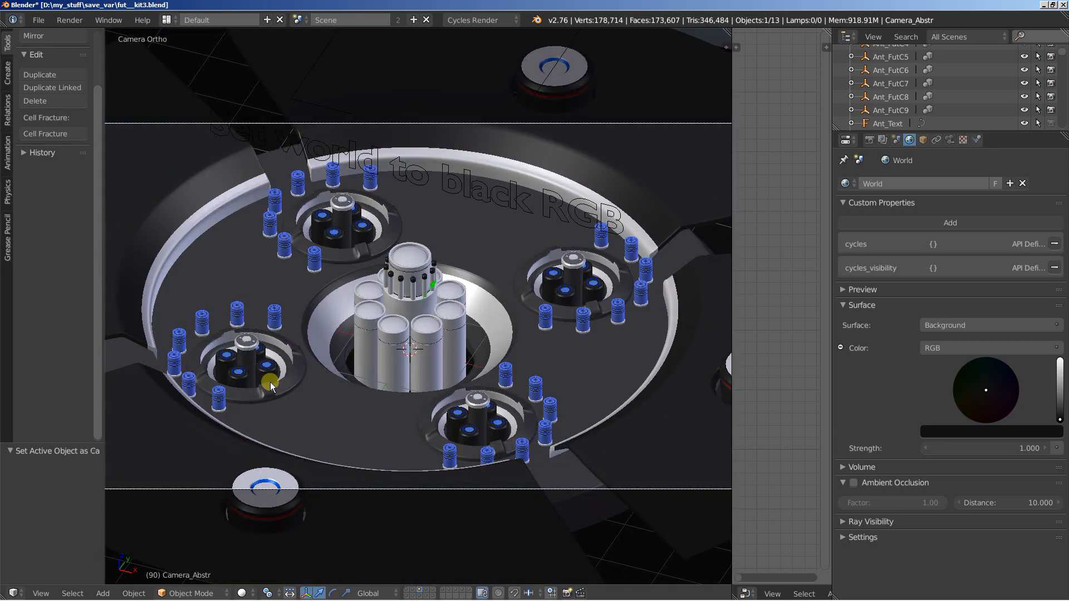
{"action": "key", "text": "Home"}
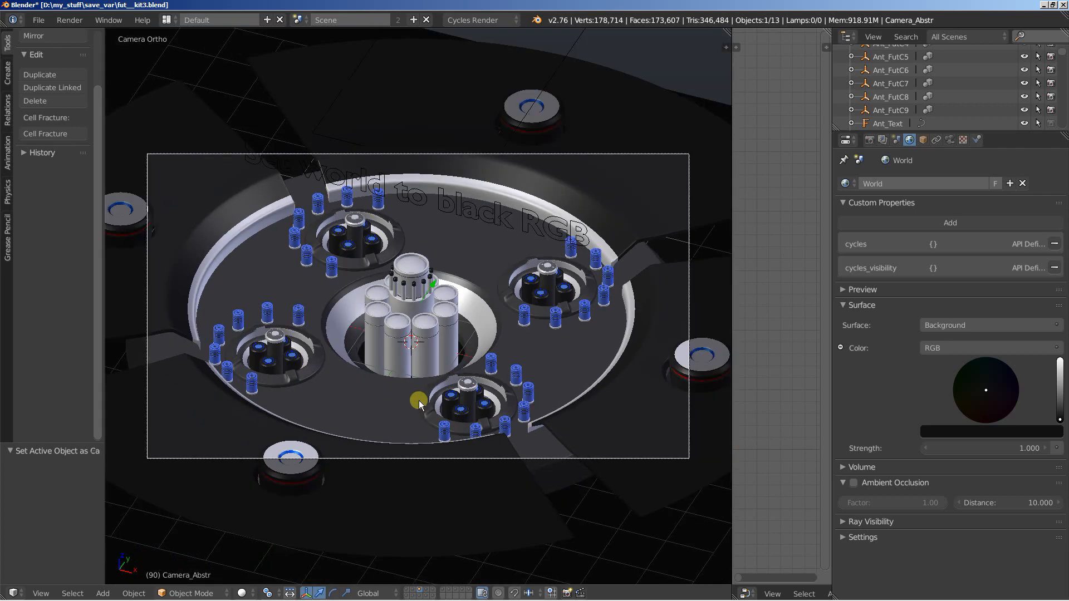
- Preview the circular abstract scene in Rendered viewport shading, then return the viewport to Solid shading
{"action": "left_click", "coordinate": [242, 593]}
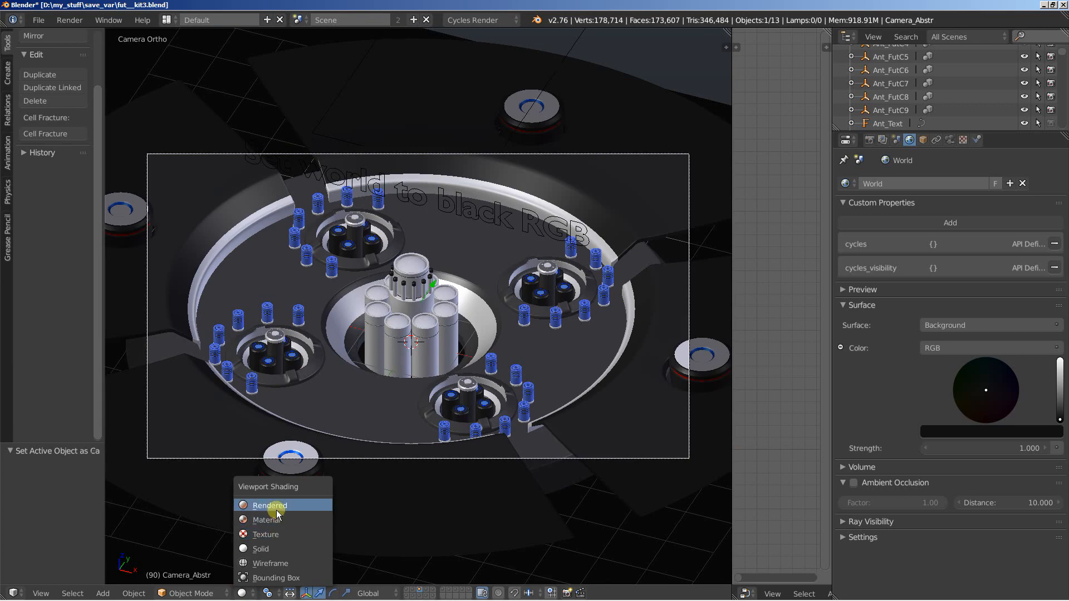
{"action": "left_click", "coordinate": [268, 505]}
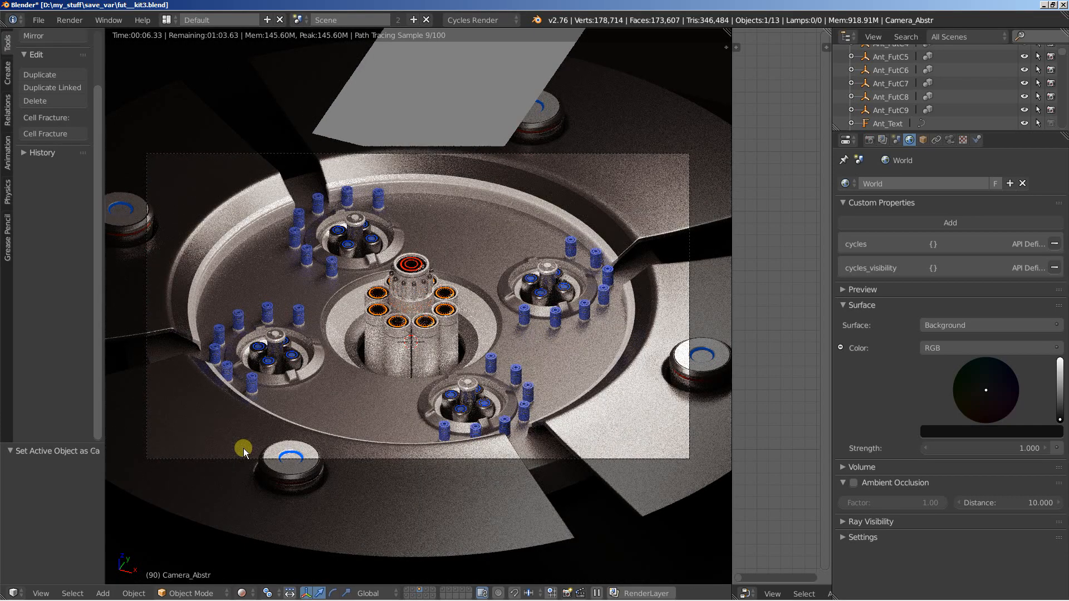
{"action": "scroll", "coordinate": [242, 449], "scroll_direction": "up", "scroll_amount": 1}
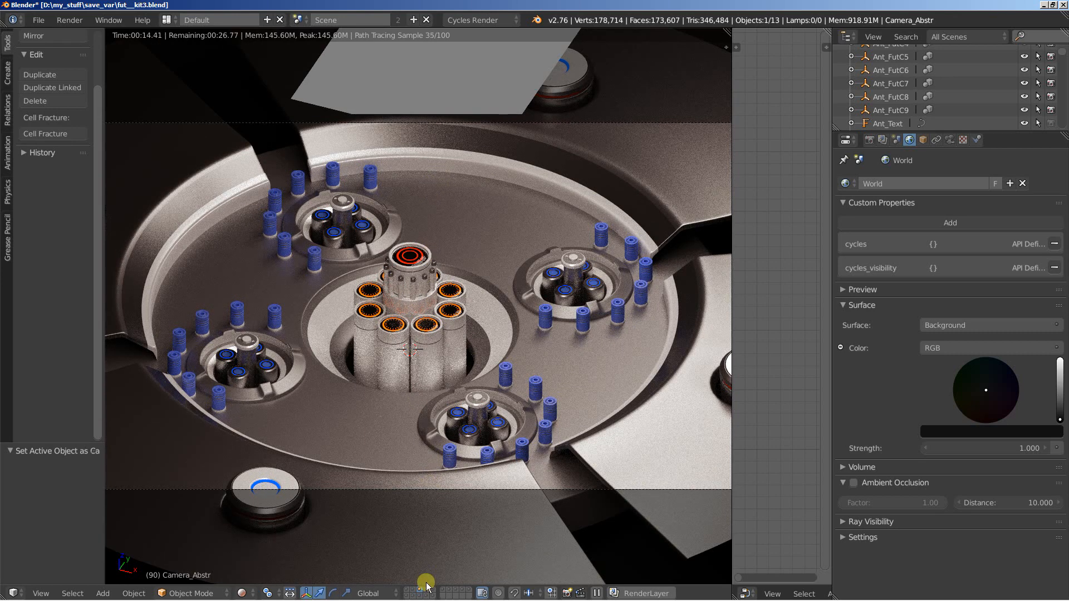
{"action": "left_click", "coordinate": [242, 593]}
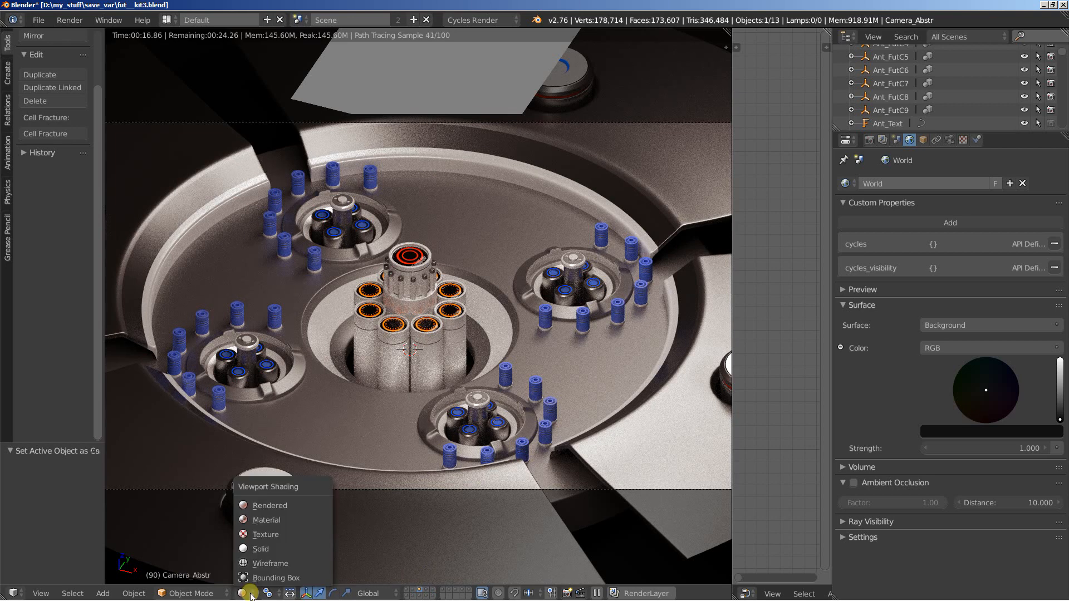
{"action": "left_click", "coordinate": [262, 547]}
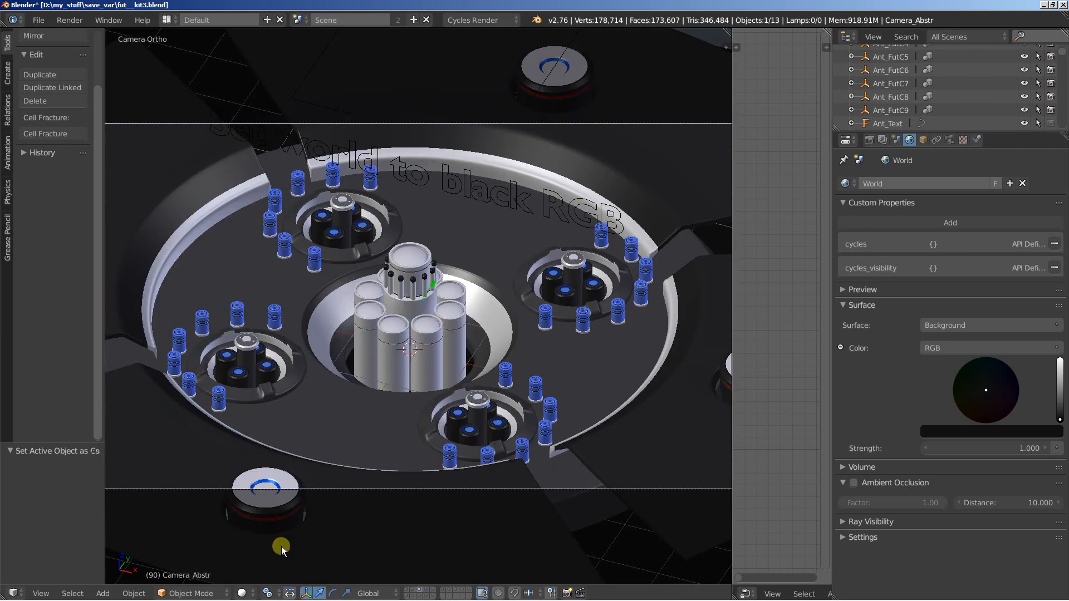
- Show the layer with the antenna towers, look over the whole tower field and select its "Set world to sky texture" note
{"action": "left_click", "coordinate": [424, 589]}
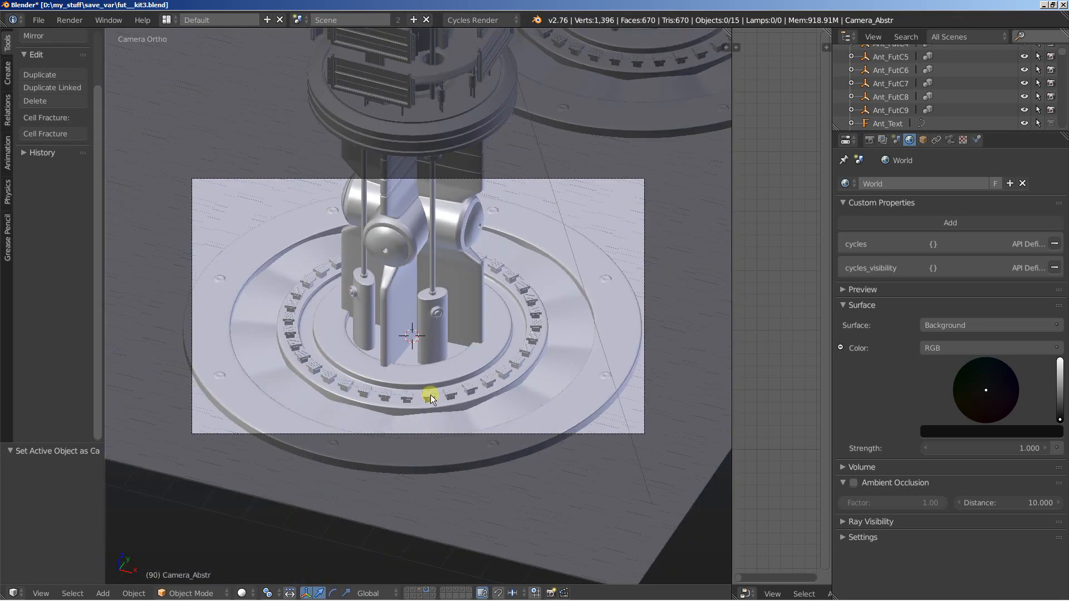
{"action": "middle_click_drag", "start_coordinate": [430, 395], "coordinate": [426, 419]}
{"action": "scroll", "coordinate": [425, 420], "scroll_direction": "down", "scroll_amount": 6}
{"action": "scroll", "coordinate": [426, 419], "scroll_direction": "down", "scroll_amount": 2}
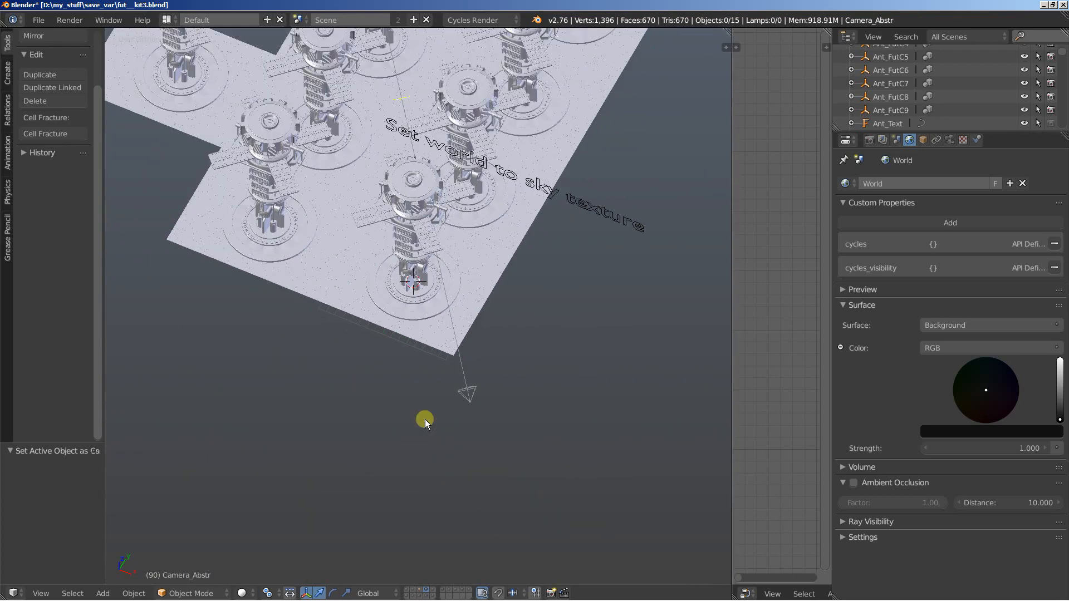
{"action": "mouse_move", "coordinate": [429, 368]}
{"action": "middle_mouse_down", "text": "shift"}
{"action": "mouse_move", "coordinate": [447, 466]}
{"action": "mouse_move", "coordinate": [438, 384]}
{"action": "mouse_move", "coordinate": [423, 384]}
{"action": "middle_mouse_up", "text": "shift"}
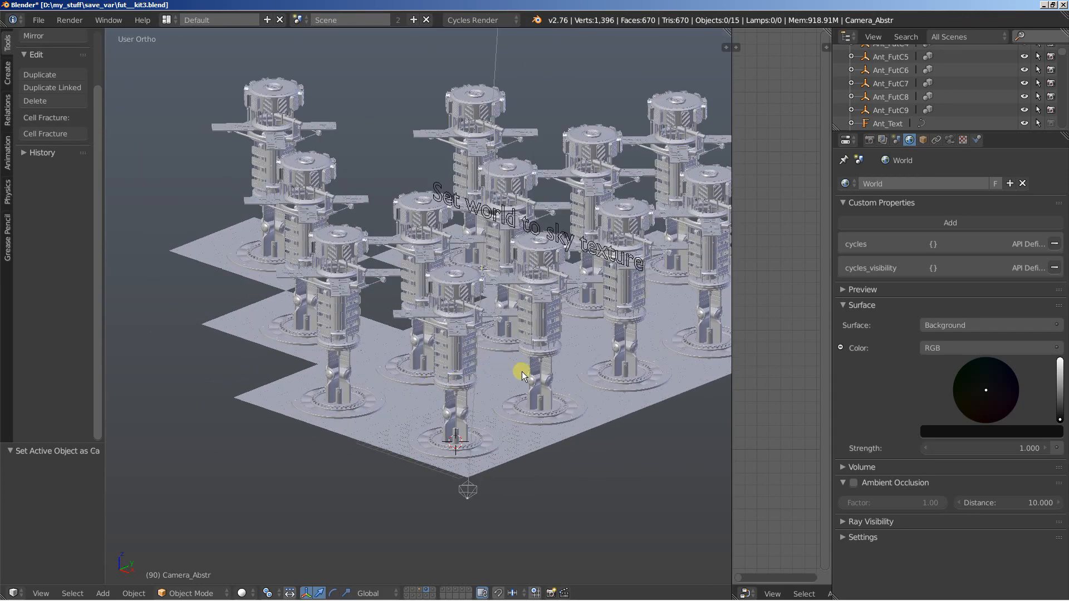
{"action": "middle_click_drag", "start_coordinate": [522, 371], "coordinate": [462, 393], "text": "shift"}
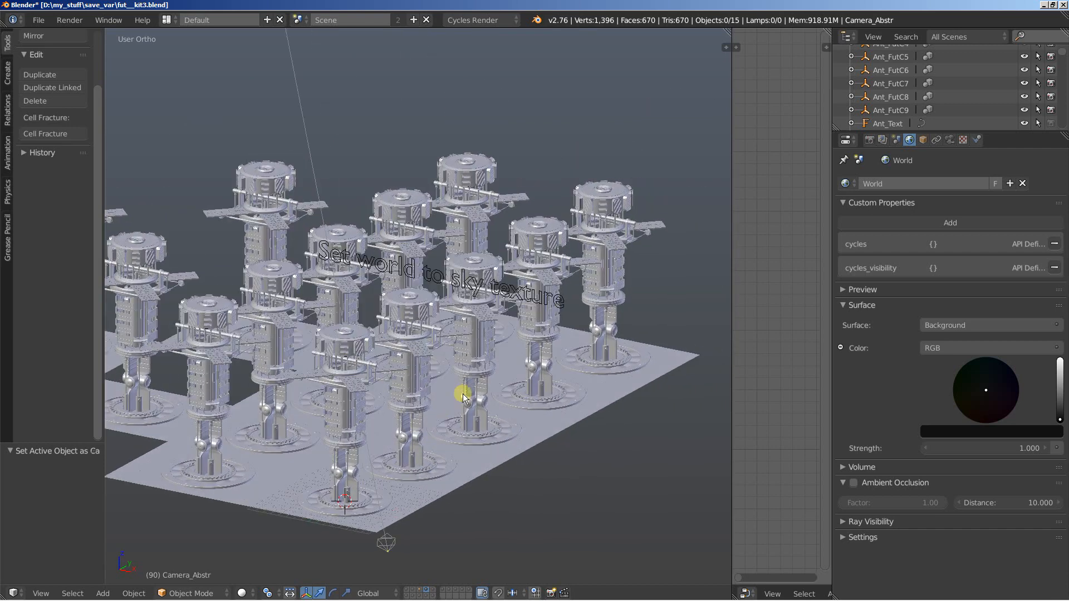
{"action": "right_click", "coordinate": [431, 281]}
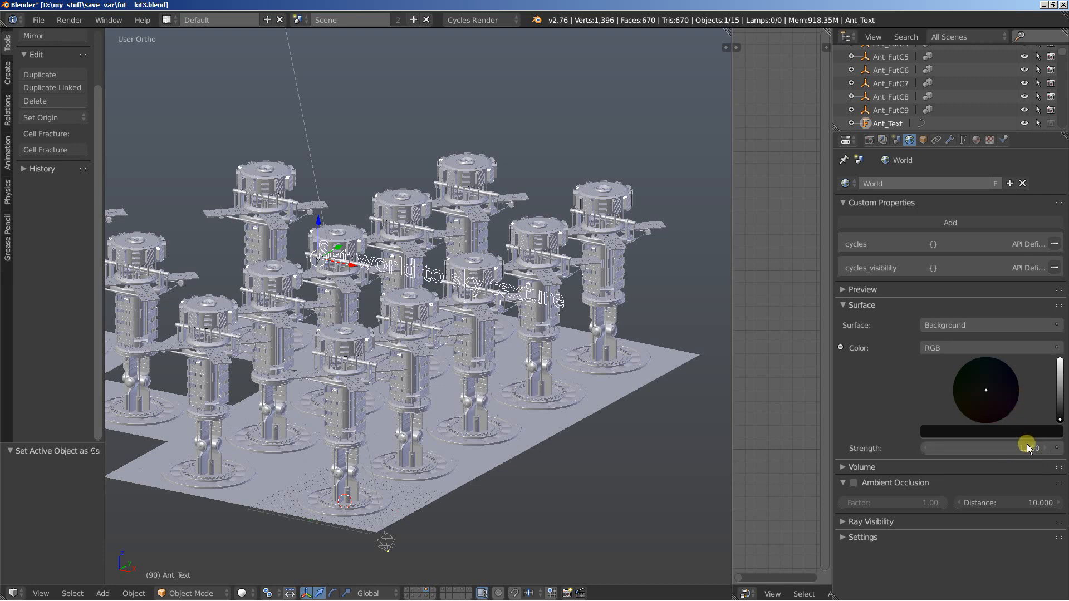
- Set the world color to a Sky Texture, tilt its sun direction sideways and set the strength to 5
{"action": "left_click", "coordinate": [1044, 351]}
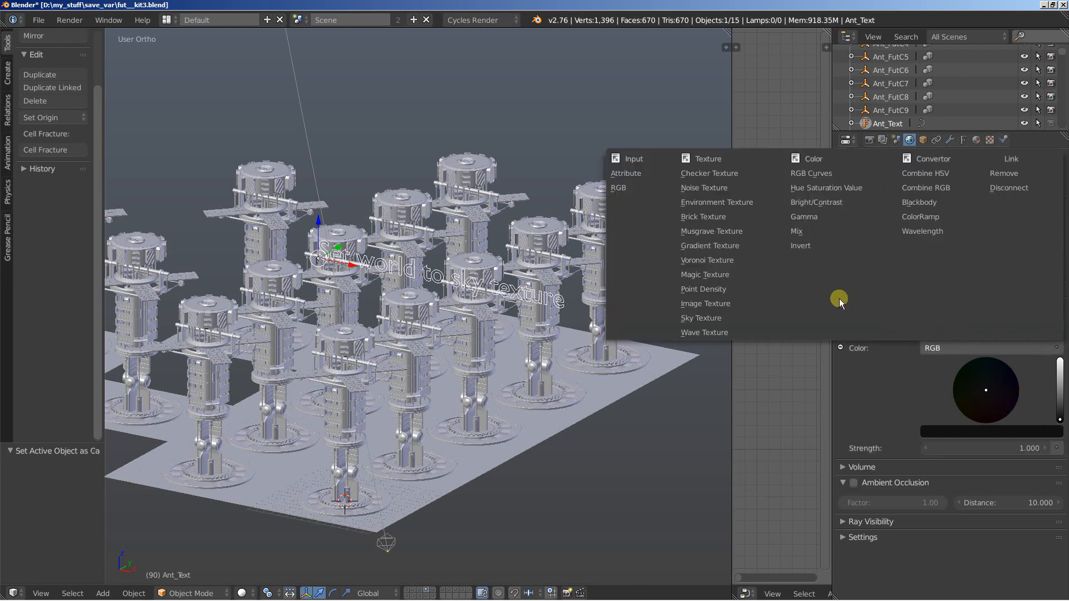
{"action": "left_click", "coordinate": [734, 315]}
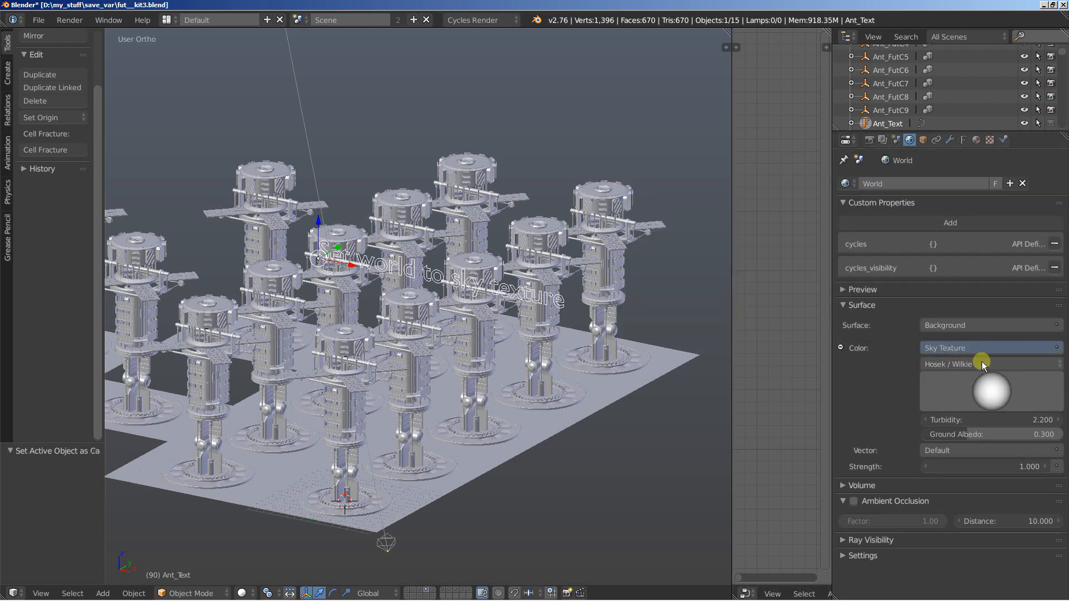
{"action": "left_click_drag", "start_coordinate": [997, 388], "coordinate": [904, 366]}
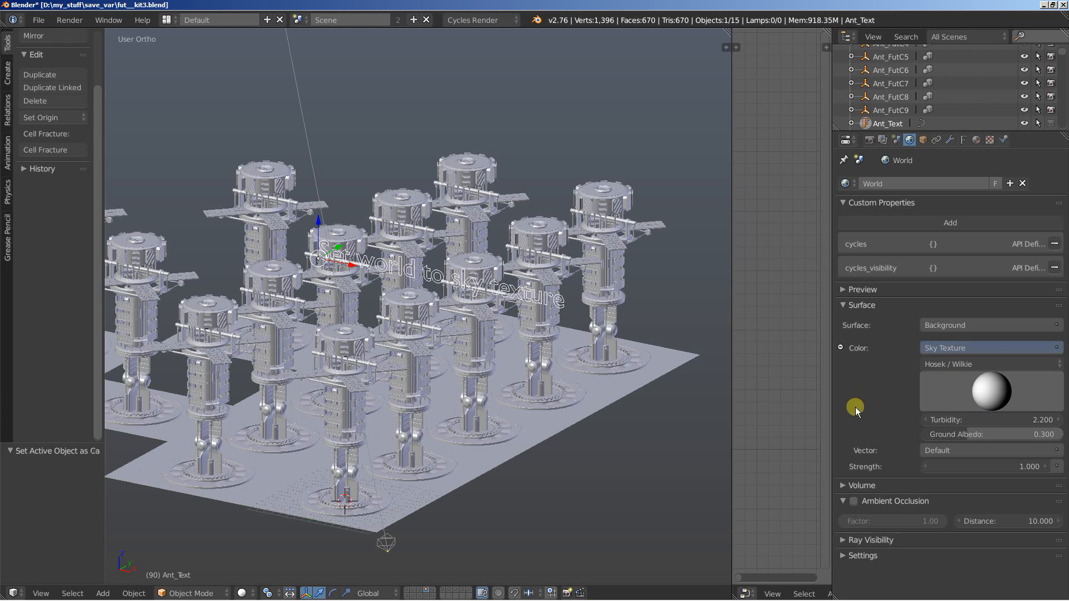
{"action": "left_click", "coordinate": [1017, 466]}
{"action": "type", "text": "5"}
{"action": "key", "text": "Return"}
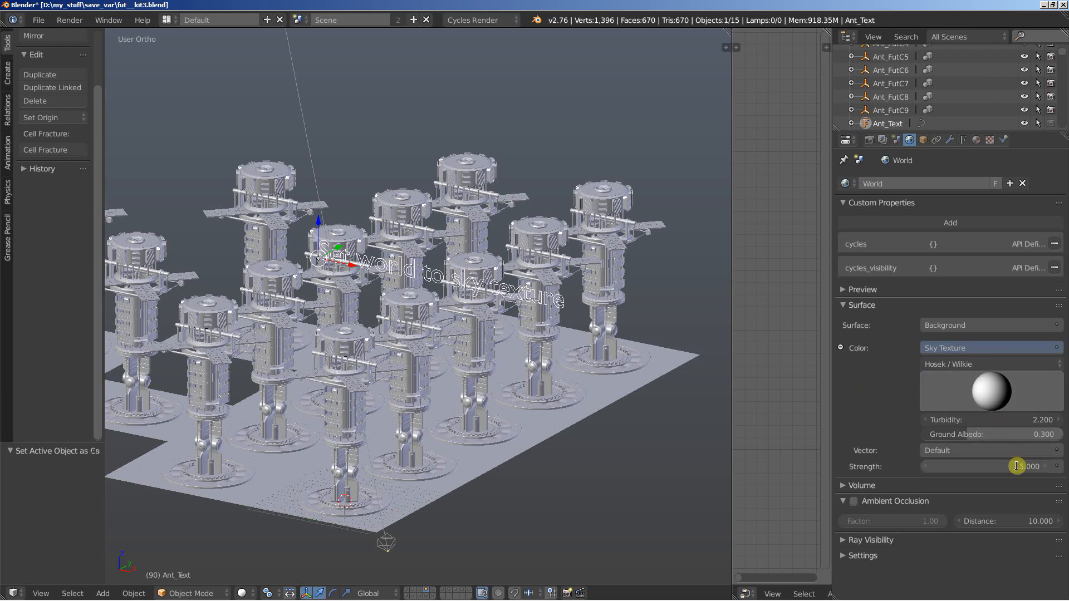
- Make Camera_Ant_Fut the active camera and enlarge its frame over the antenna towers in the viewport
{"action": "left_click", "coordinate": [388, 545]}
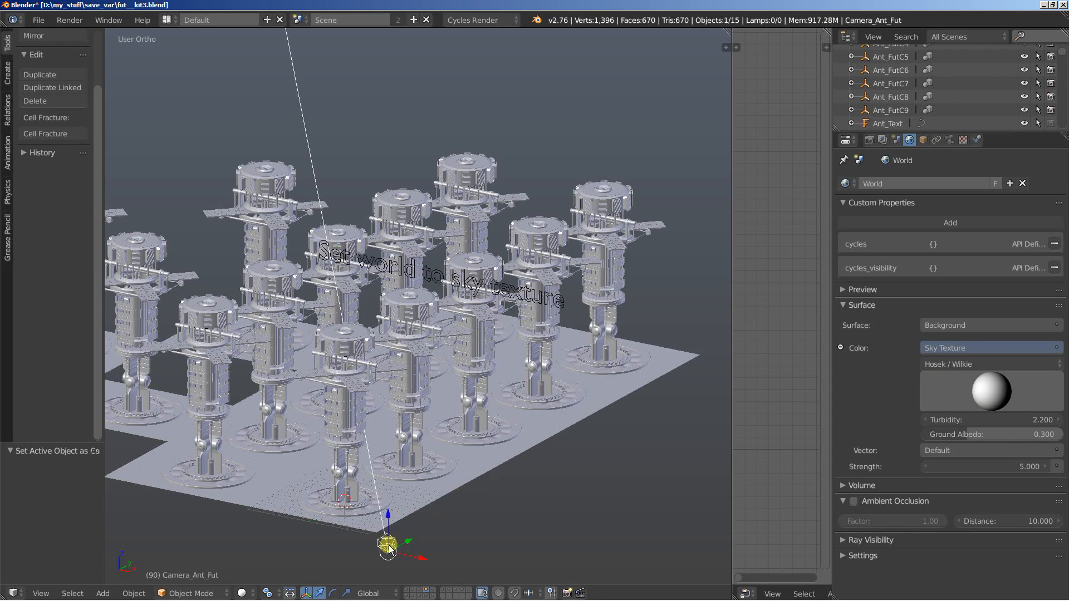
{"action": "key", "text": "ctrl+KP_0"}
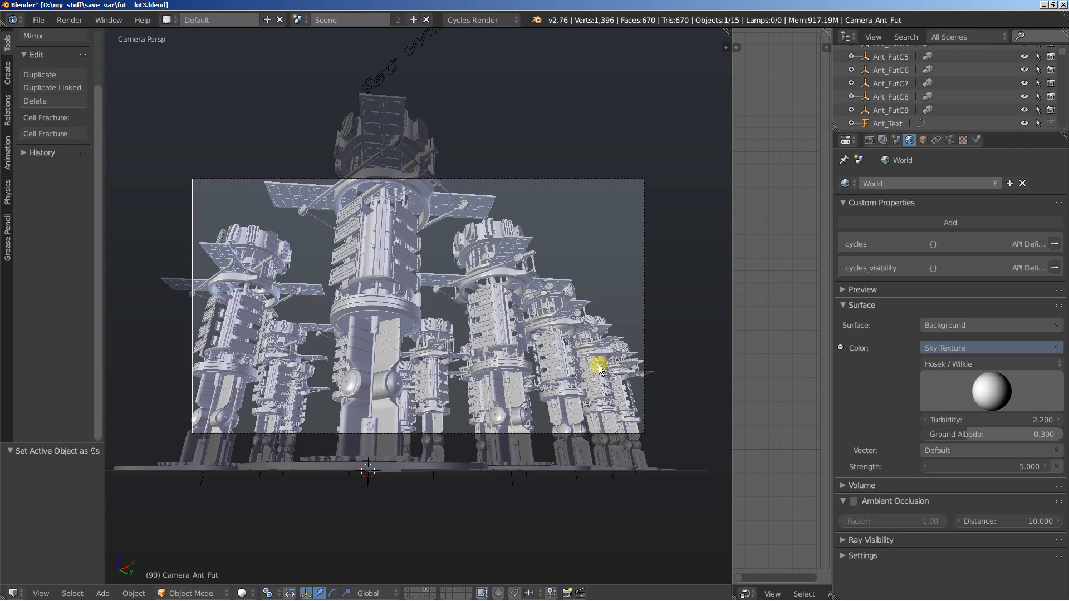
{"action": "scroll", "coordinate": [599, 366], "scroll_direction": "up", "scroll_amount": 2}
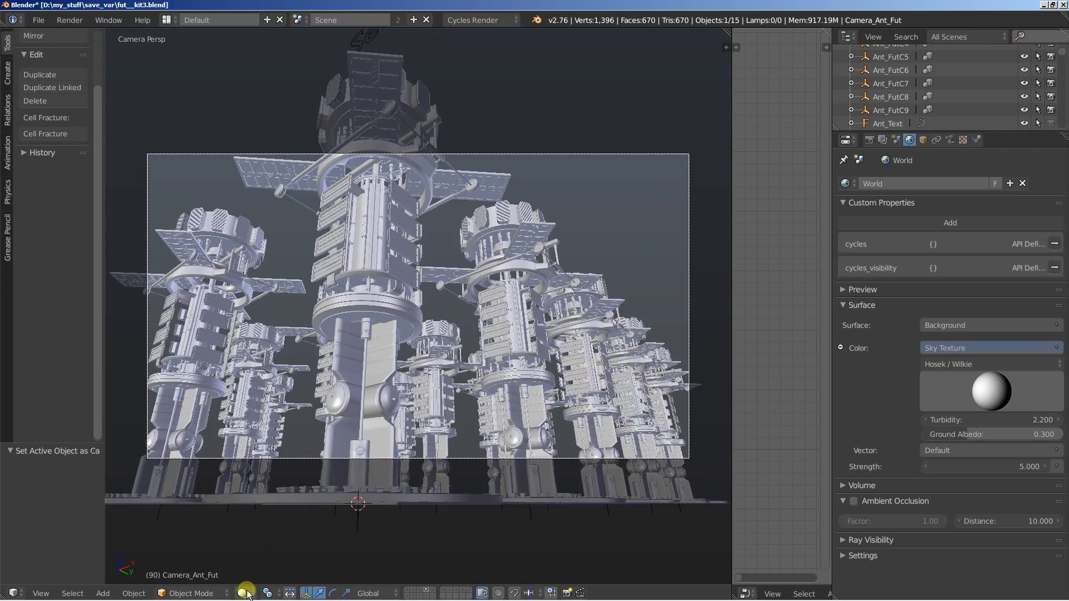
- Preview the antenna towers in Rendered shading, check the camera's depth of field settings, then return the viewport to Solid shading
{"action": "left_click", "coordinate": [242, 592]}
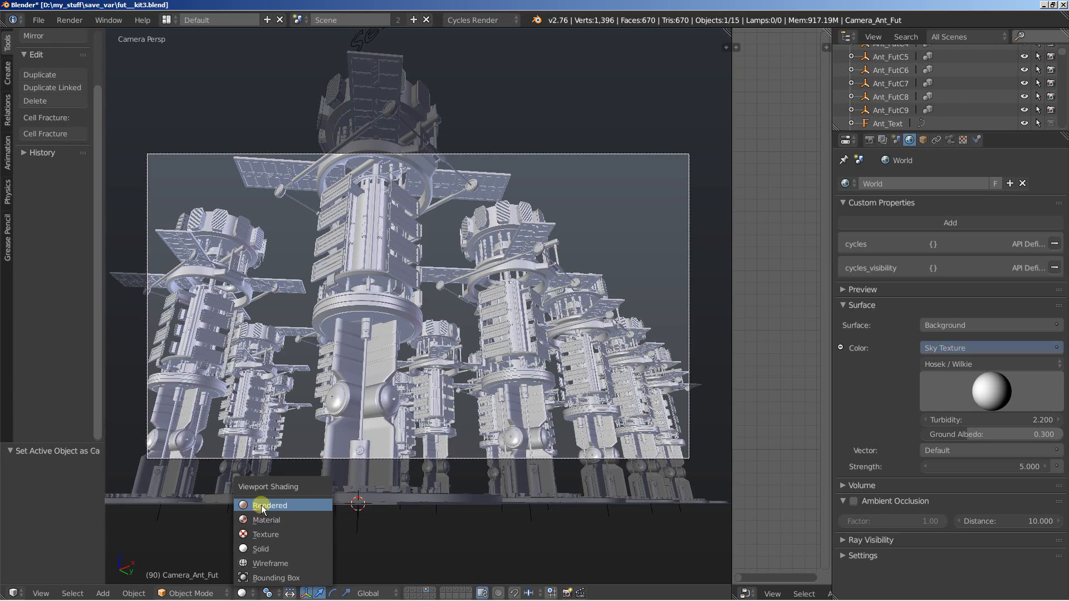
{"action": "key", "text": "Return"}
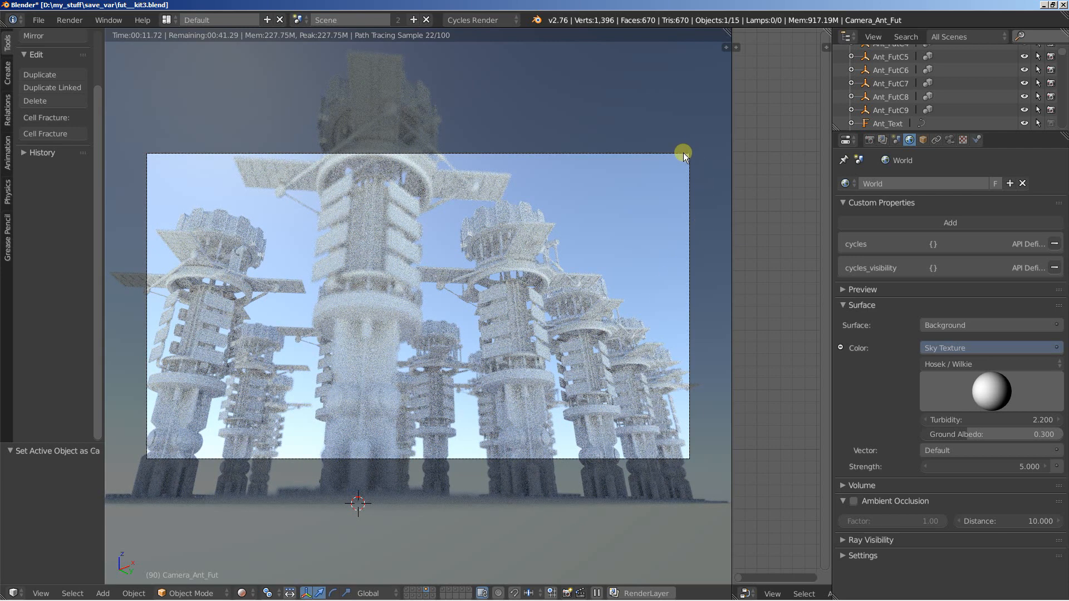
{"action": "left_click", "coordinate": [950, 139]}
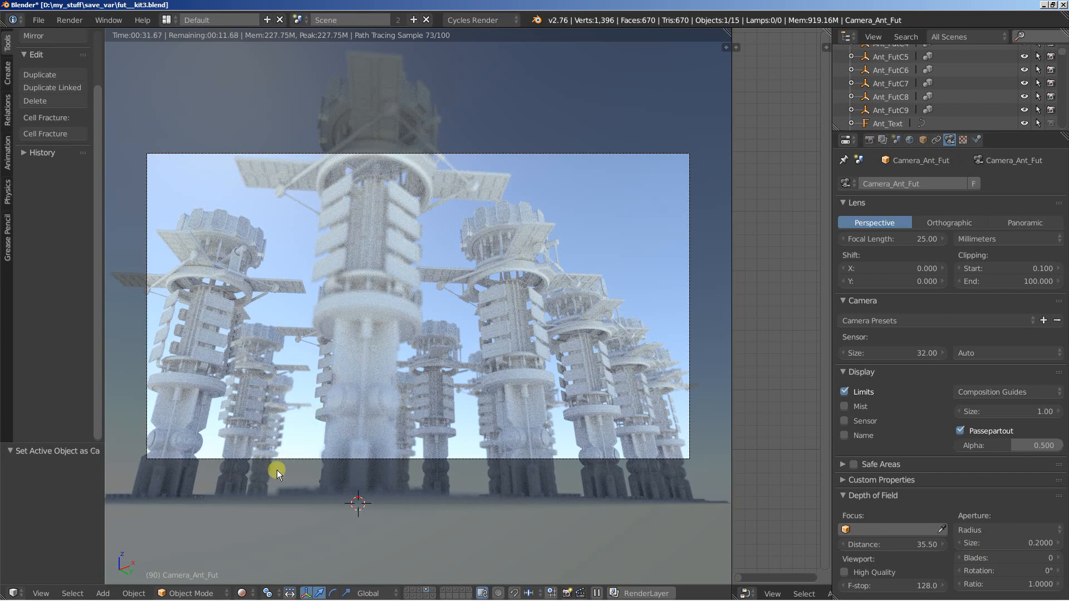
{"action": "left_click", "coordinate": [243, 593]}
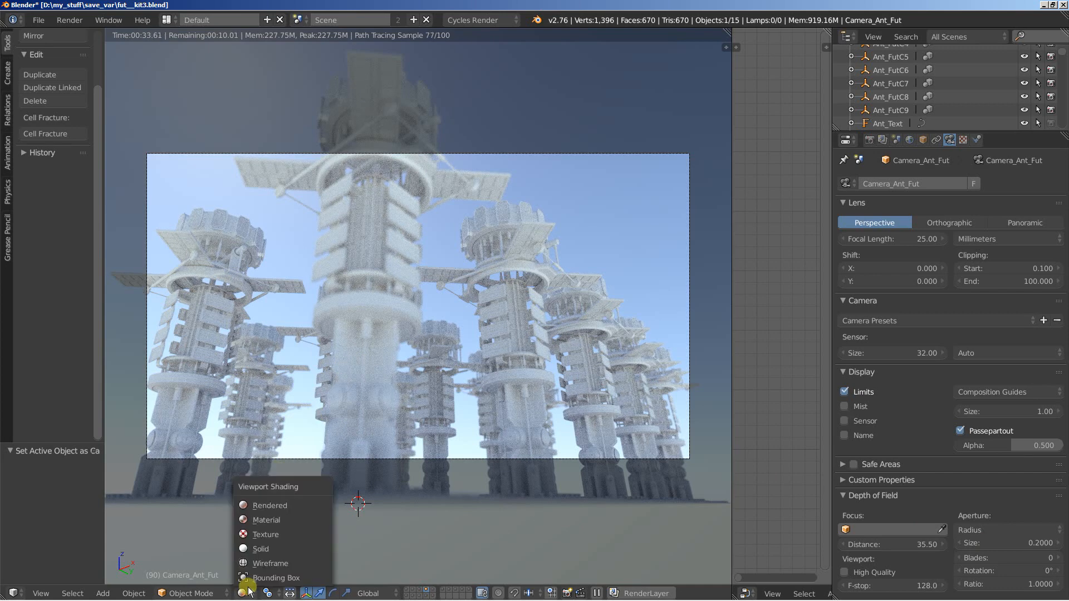
{"action": "left_click", "coordinate": [256, 550]}
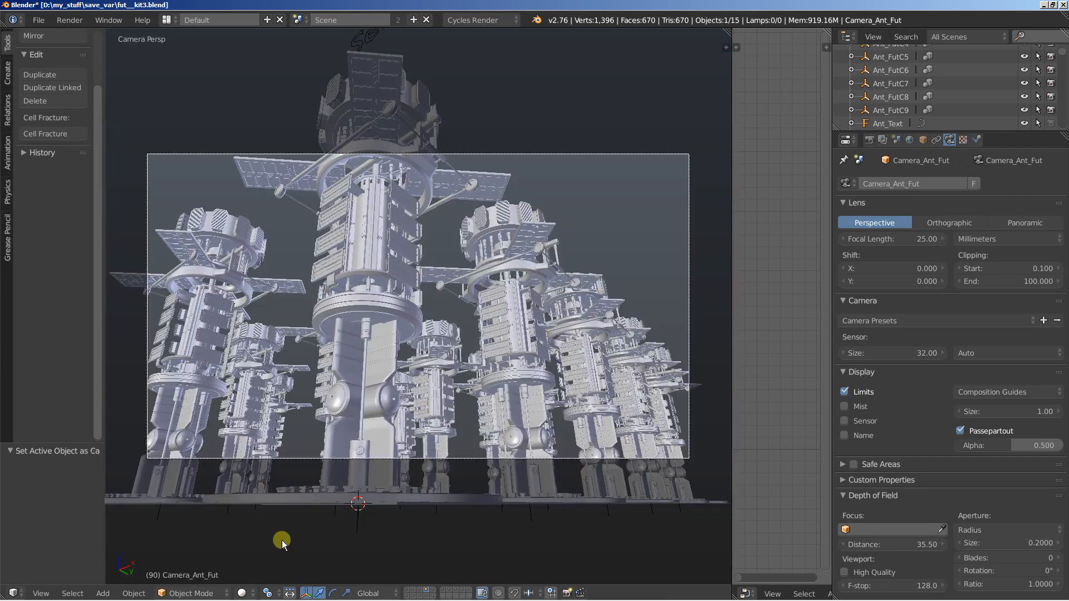
- Show the layer with the pillared display hall and inspect the screen between its pillars up close
{"action": "left_click", "coordinate": [431, 589]}
{"action": "middle_click_drag", "start_coordinate": [439, 455], "coordinate": [433, 489]}
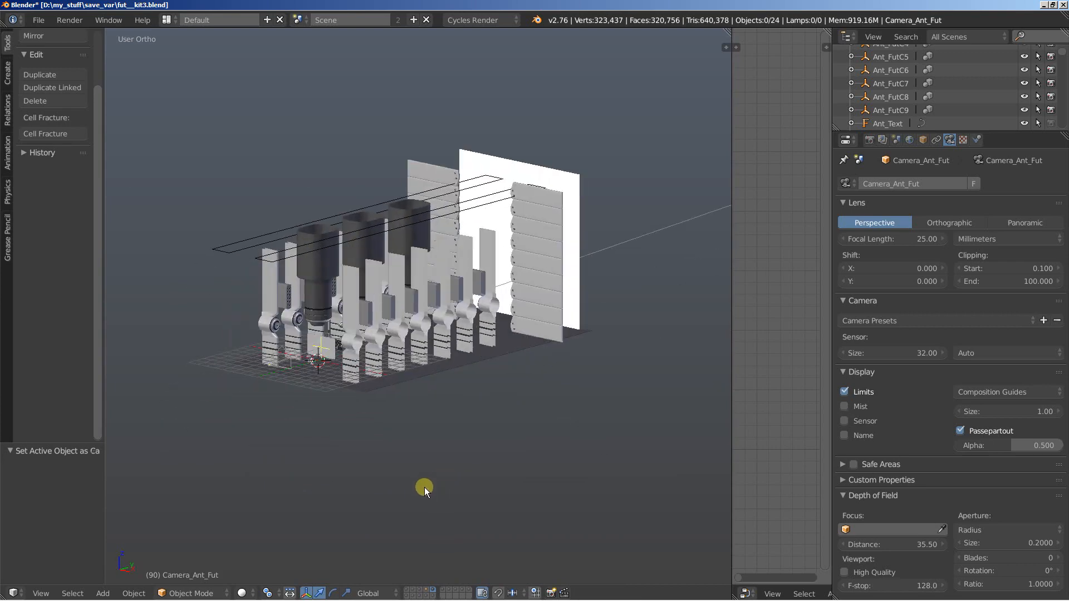
{"action": "middle_click_drag", "start_coordinate": [346, 465], "coordinate": [466, 404]}
{"action": "scroll", "coordinate": [427, 482], "scroll_direction": "up", "scroll_amount": 5}
{"action": "scroll", "coordinate": [466, 404], "scroll_direction": "up", "scroll_amount": 3}
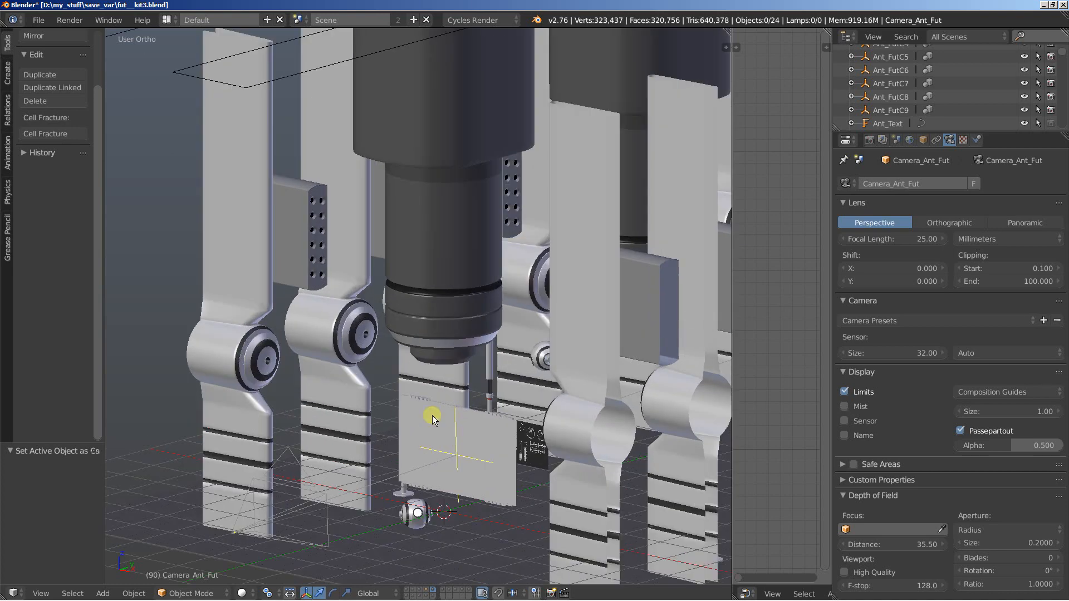
- Make Cam_Displ the active camera and preview the display hall through it in Rendered viewport shading
{"action": "right_click", "coordinate": [289, 450]}
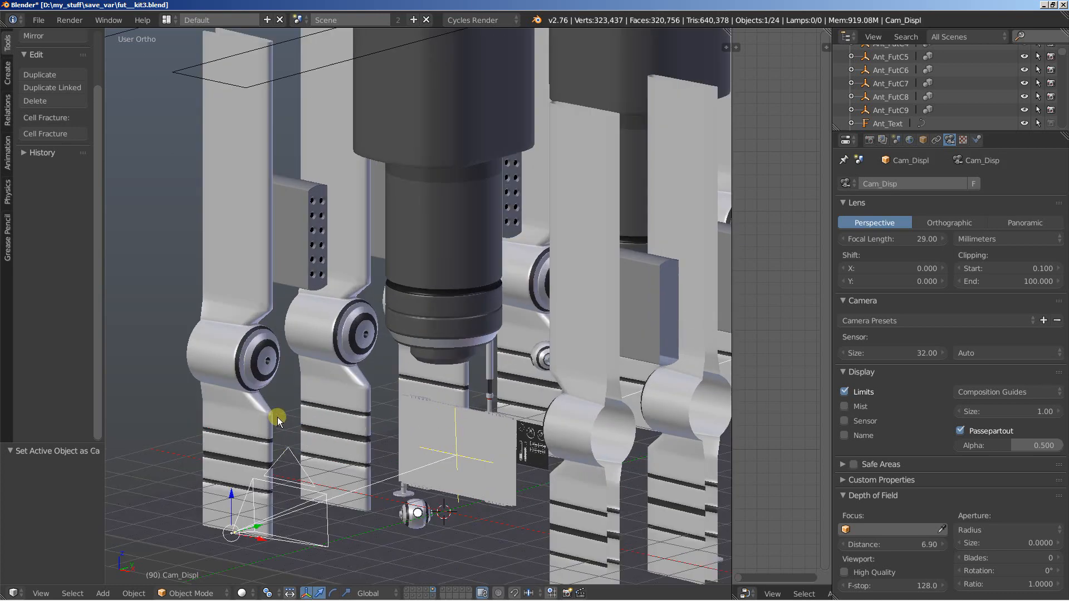
{"action": "key", "text": "ctrl+KP_0"}
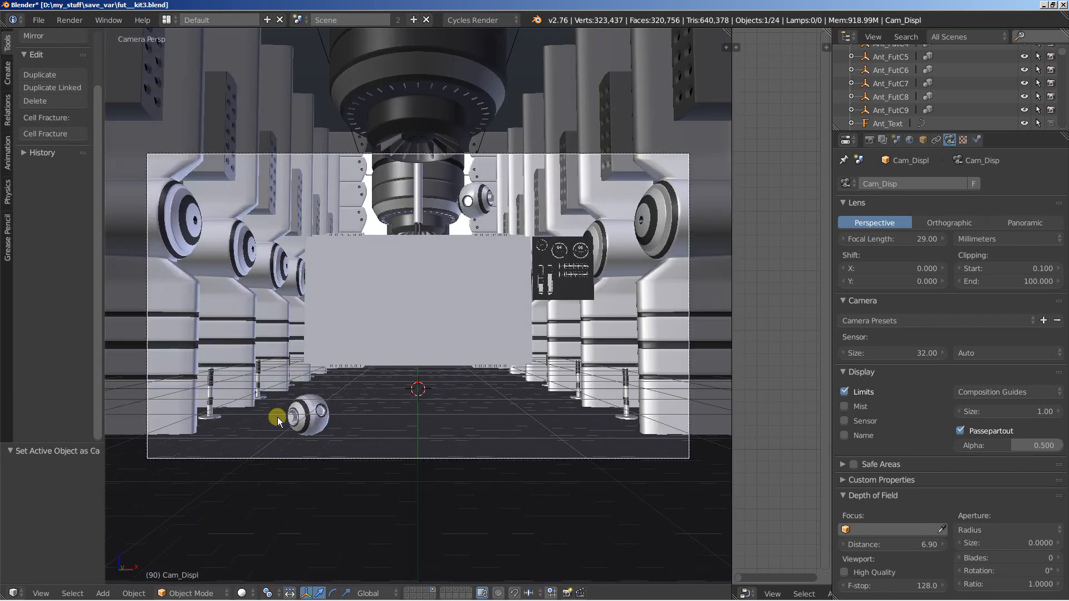
{"action": "left_click", "coordinate": [242, 593]}
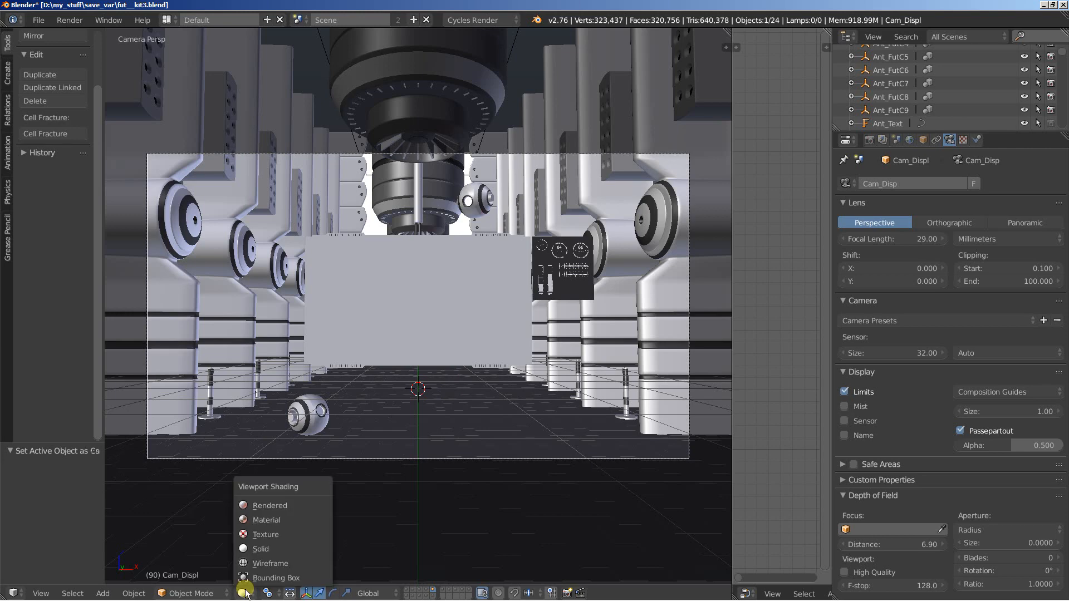
{"action": "left_click", "coordinate": [286, 503]}
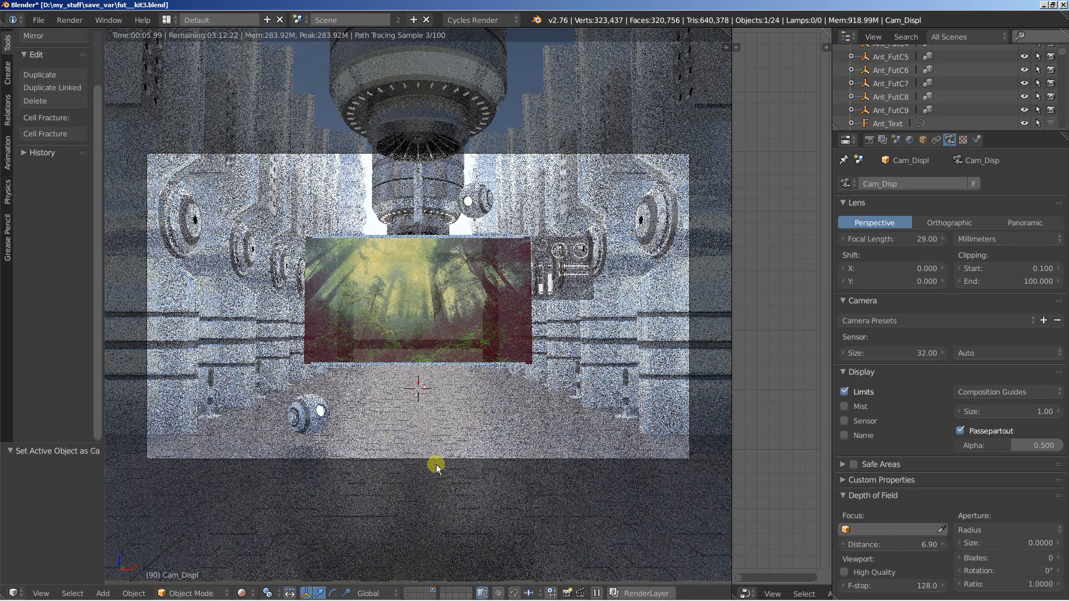
{"action": "scroll", "coordinate": [436, 464], "scroll_direction": "up", "scroll_amount": 1}
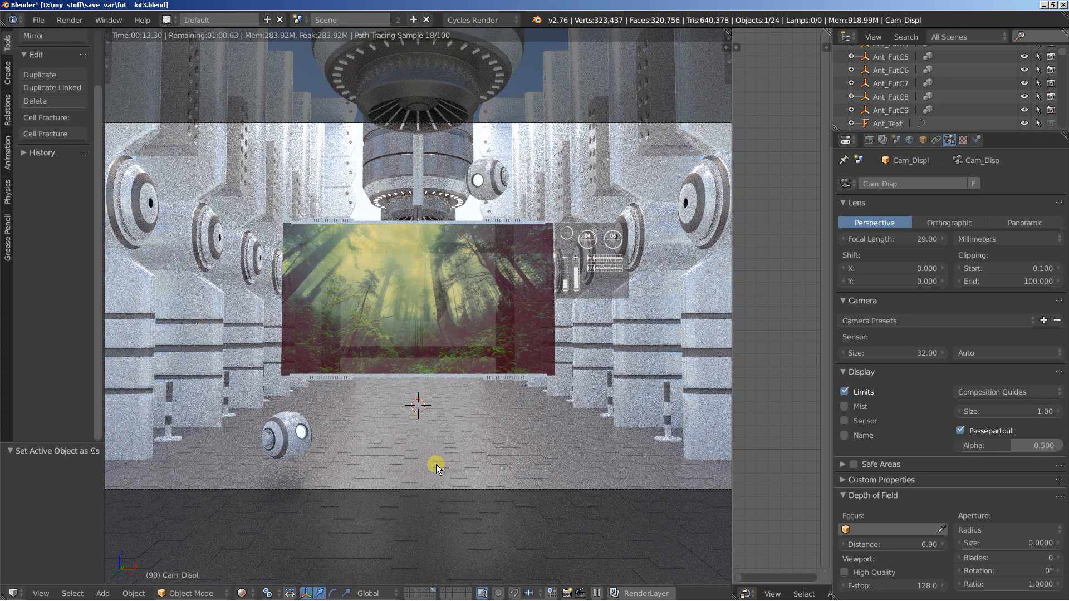
- Replace the world's sky texture with a near-black RGB color, then return the viewport to Solid shading
{"action": "left_click", "coordinate": [907, 139]}
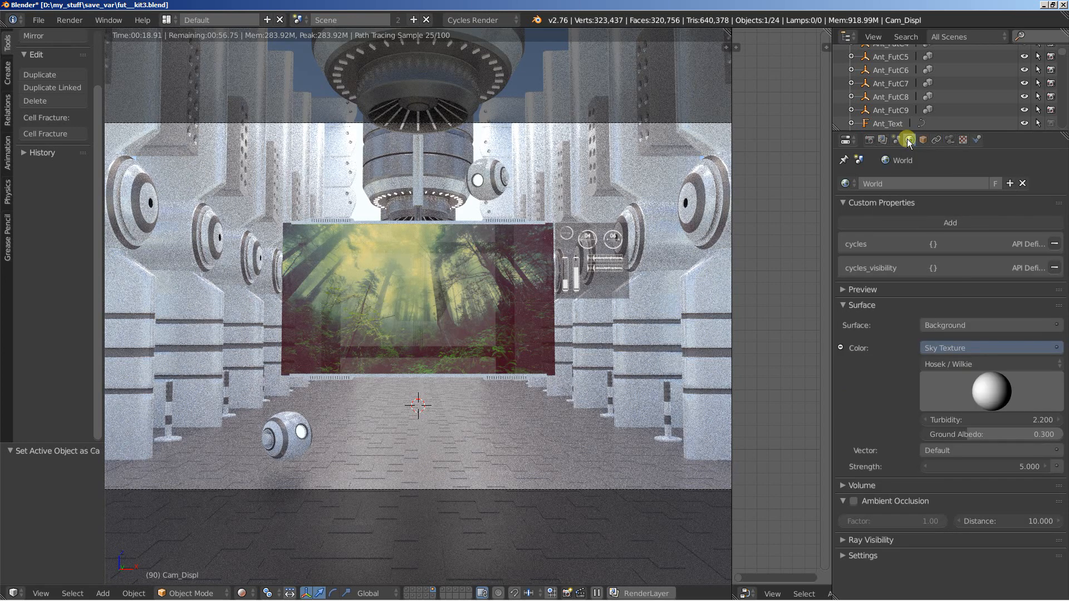
{"action": "left_click", "coordinate": [965, 347]}
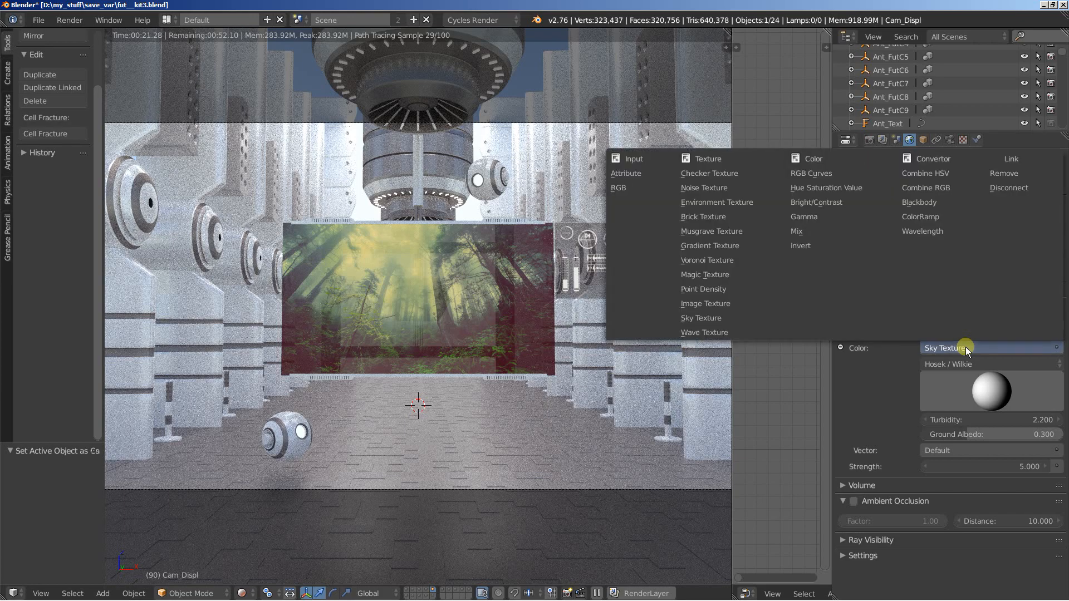
{"action": "left_click", "coordinate": [638, 183]}
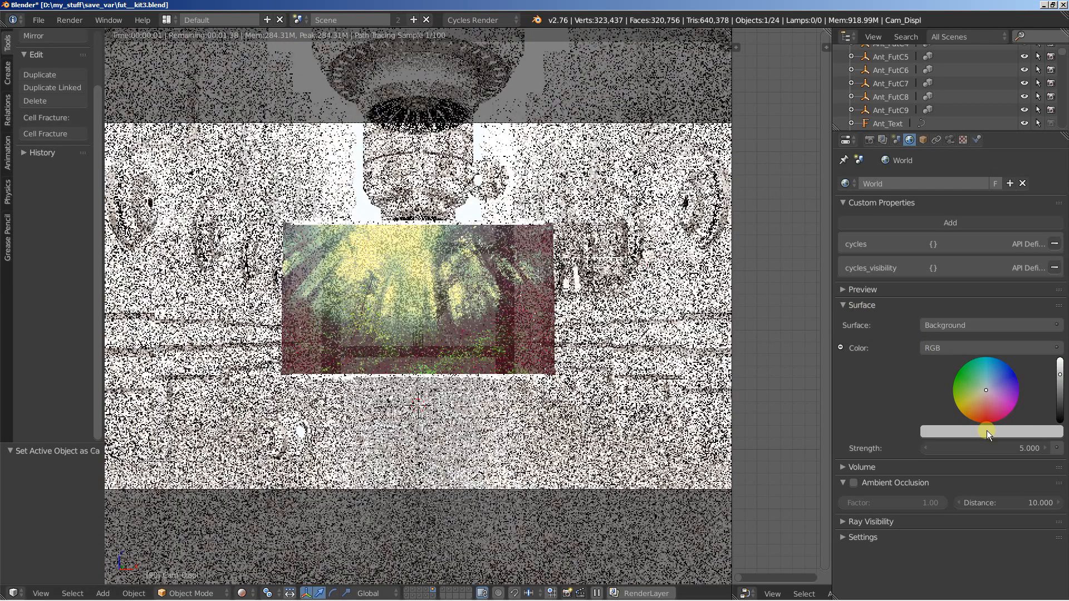
{"action": "left_click", "coordinate": [987, 430]}
{"action": "left_click", "coordinate": [1057, 330]}
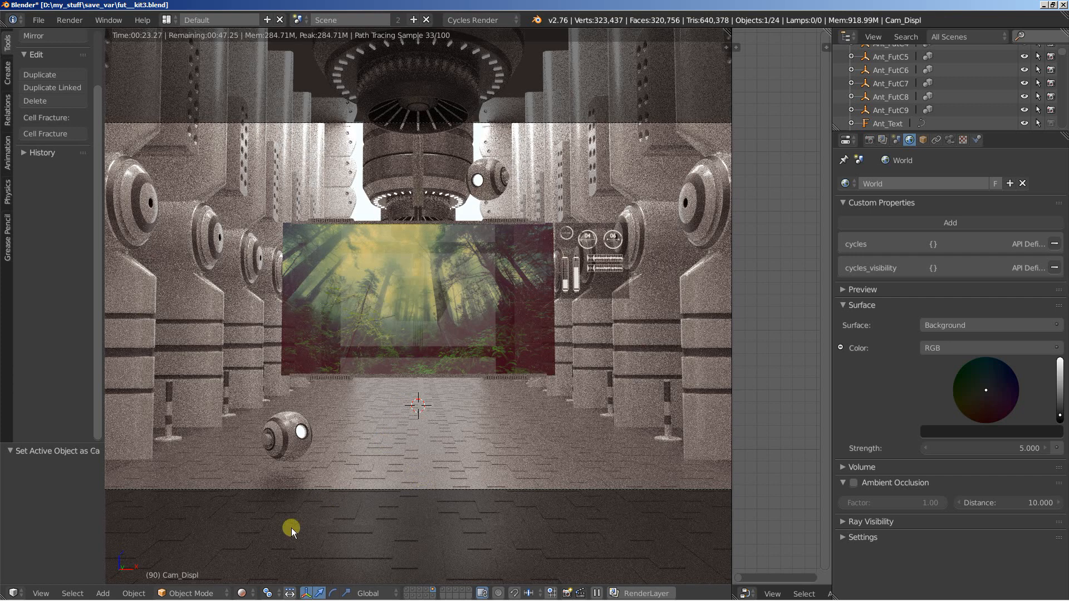
{"action": "left_click", "coordinate": [244, 593]}
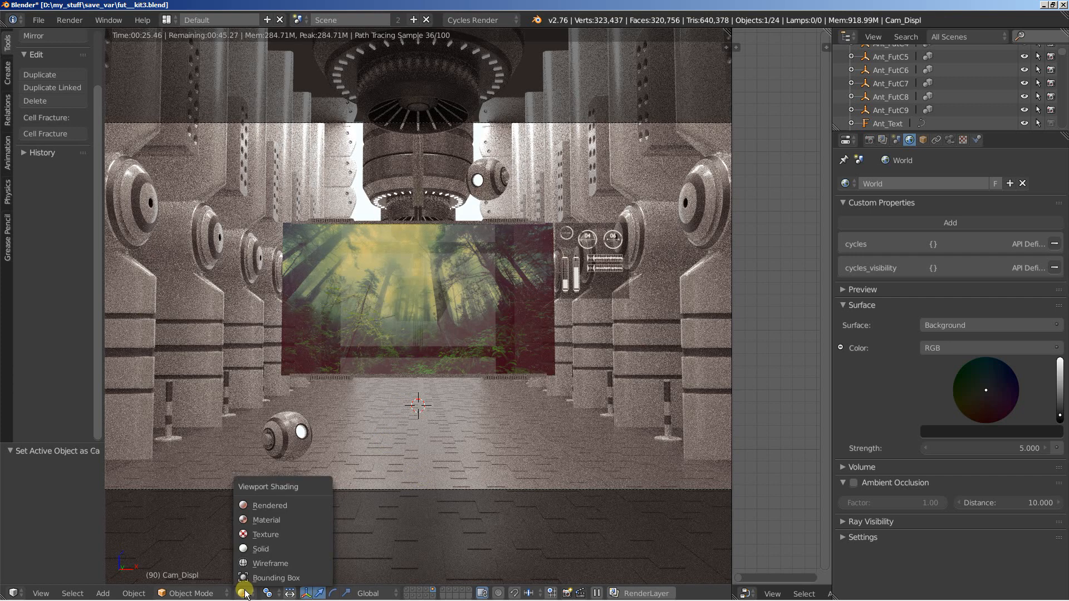
{"action": "left_click", "coordinate": [256, 549]}
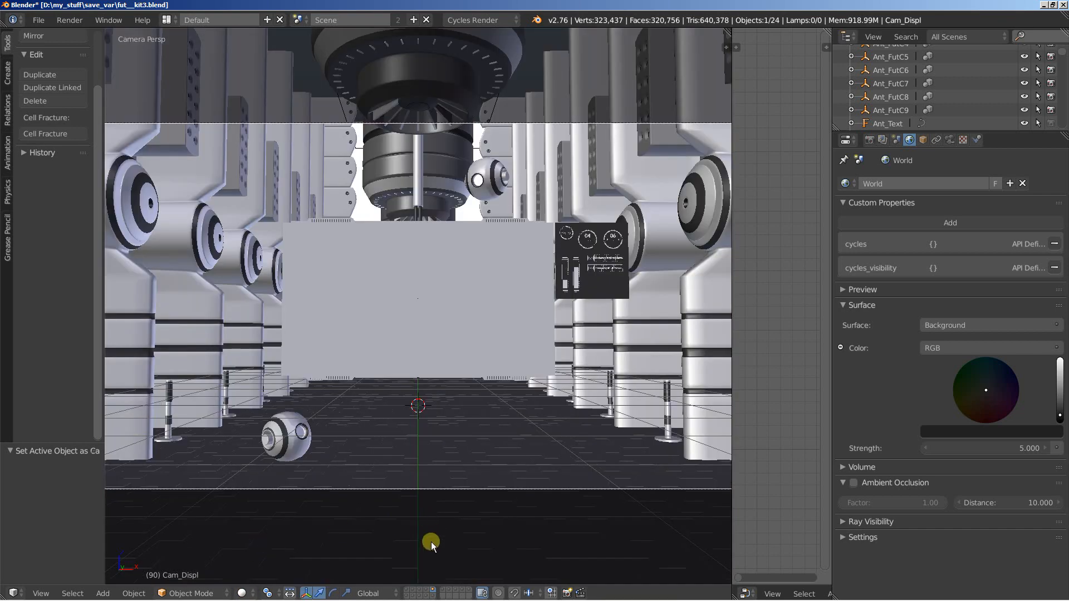
- Show the layer with the 55-object parts set and bring the whole grid of parts into view
{"action": "left_click", "coordinate": [443, 593]}
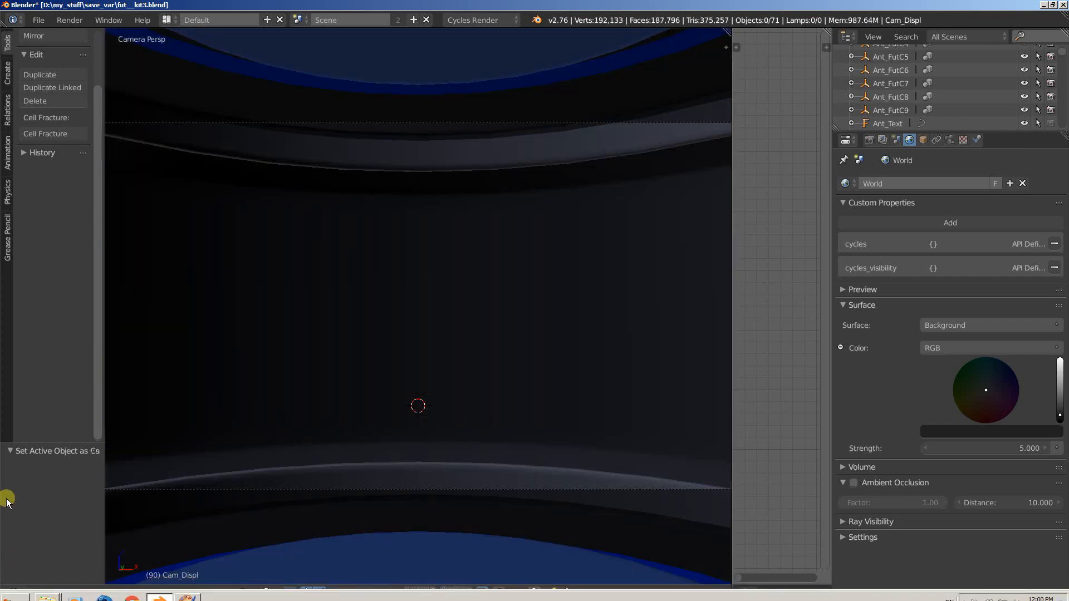
{"action": "middle_click_drag", "start_coordinate": [364, 409], "coordinate": [315, 477]}
{"action": "scroll", "coordinate": [315, 477], "scroll_direction": "down", "scroll_amount": 3}
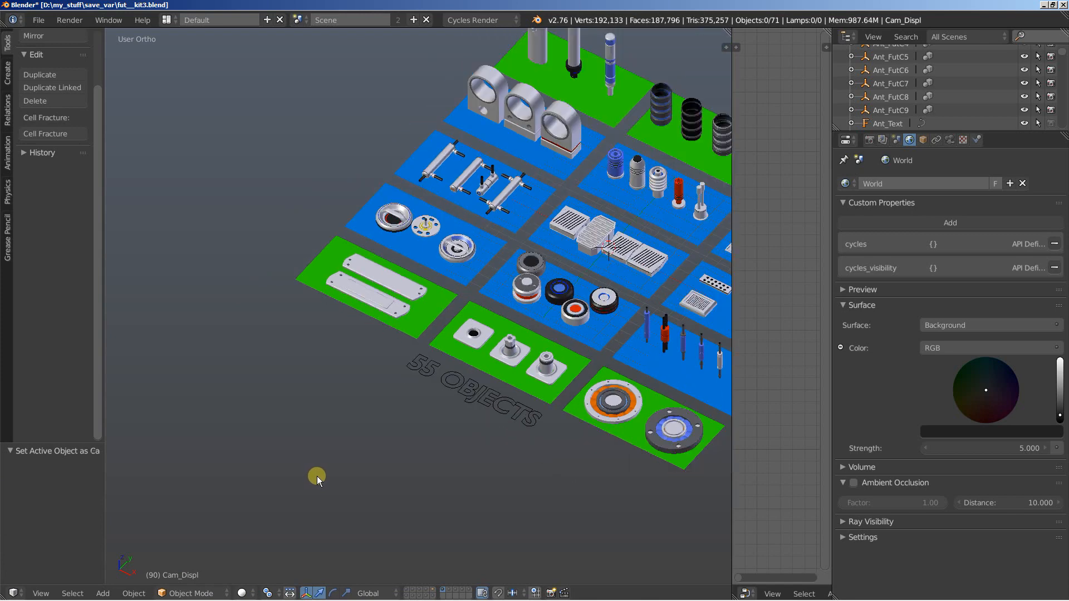
{"action": "middle_click_drag", "start_coordinate": [377, 428], "coordinate": [322, 495], "text": "shift"}
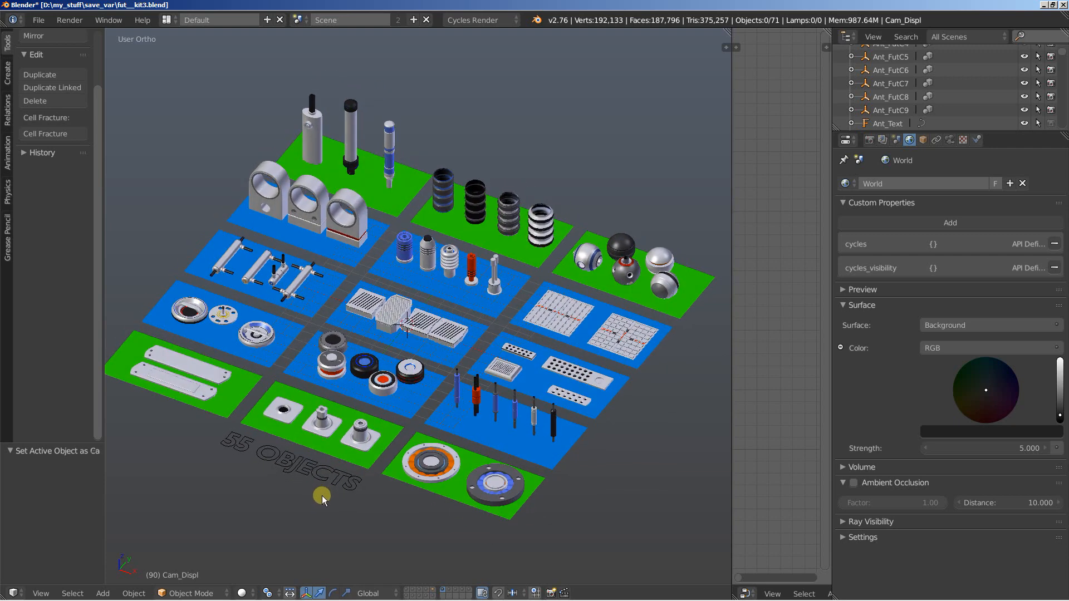
{"action": "middle_click_drag", "start_coordinate": [247, 484], "coordinate": [277, 489], "text": "shift"}
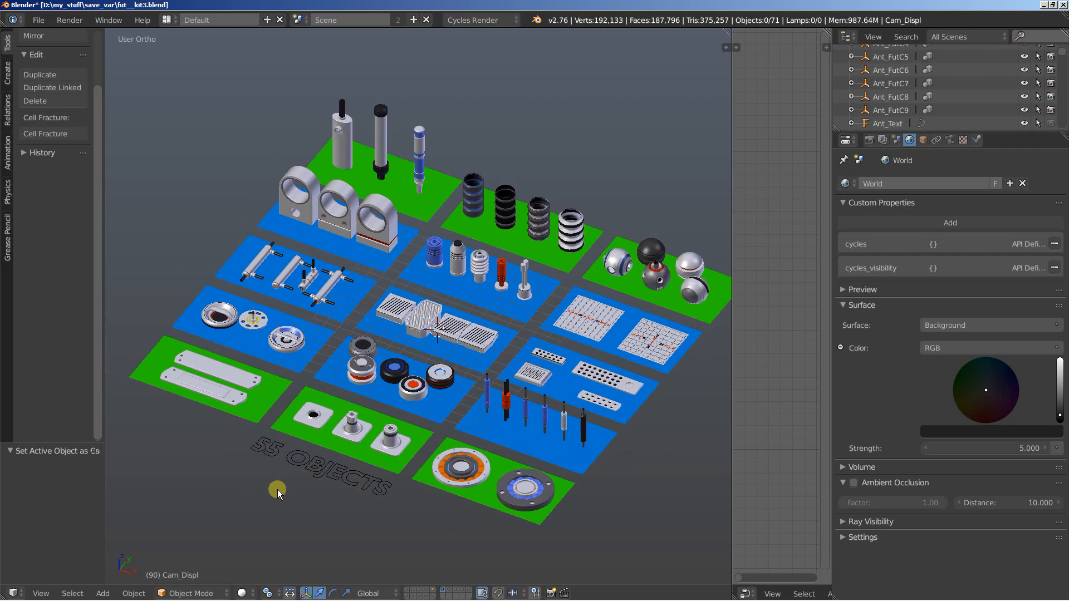
- Examine the mesh of Rou_Handle_One, the round handle with the crossbar, up close in Edit Mode, and return to Object Mode
{"action": "right_click", "coordinate": [284, 344]}
{"action": "key", "text": "Tab"}
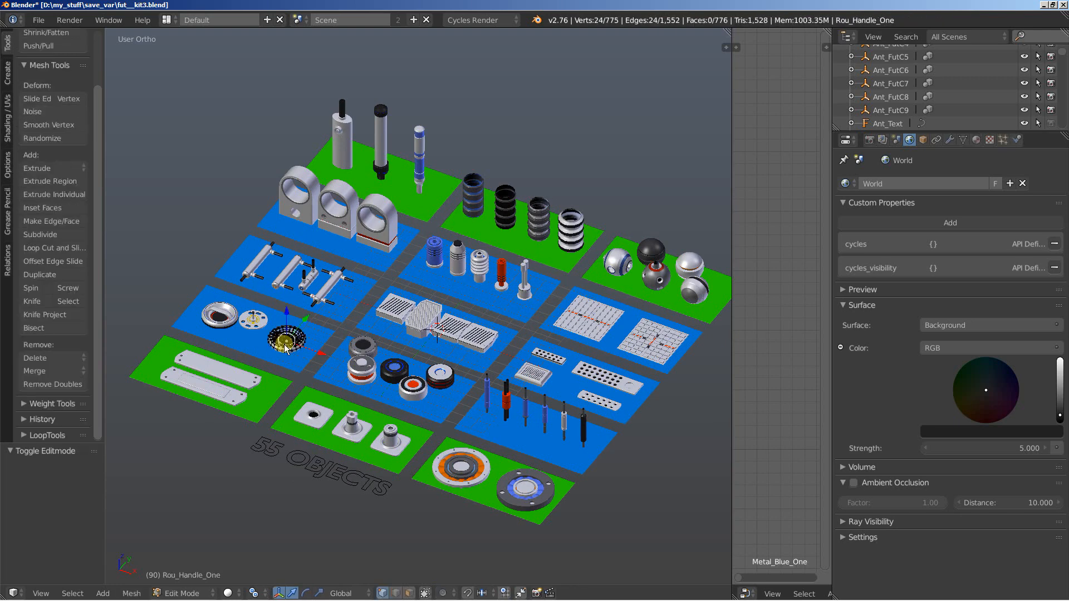
{"action": "middle_click_drag", "start_coordinate": [293, 396], "coordinate": [374, 256], "text": "shift"}
{"action": "scroll", "coordinate": [427, 396], "scroll_direction": "up", "scroll_amount": 5}
{"action": "scroll", "coordinate": [425, 394], "scroll_direction": "up", "scroll_amount": 5}
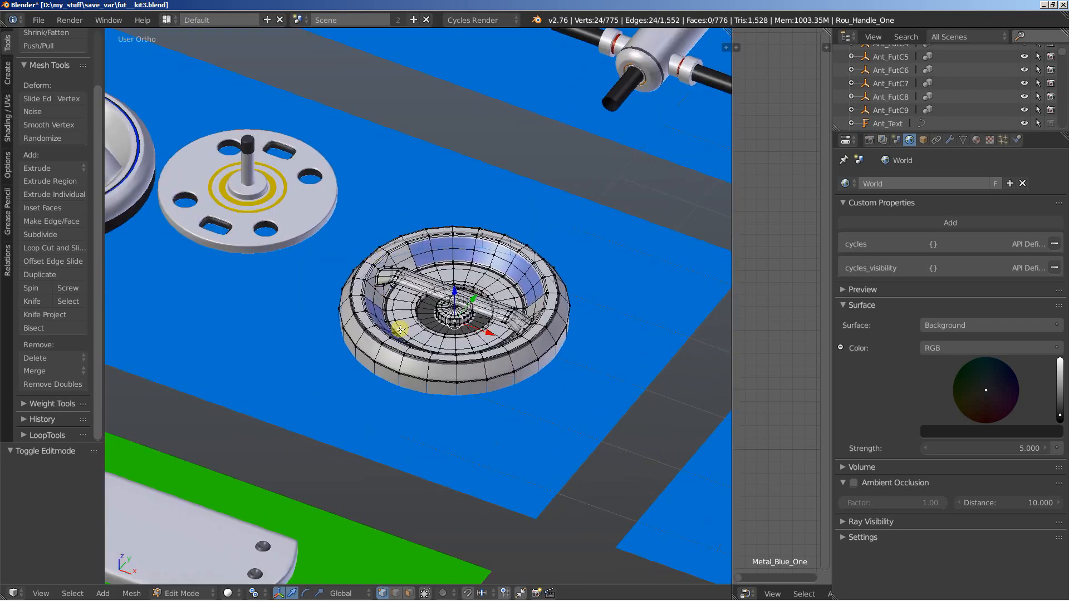
{"action": "scroll", "coordinate": [410, 351], "scroll_direction": "up", "scroll_amount": 3}
{"action": "middle_click_drag", "start_coordinate": [404, 353], "coordinate": [418, 385]}
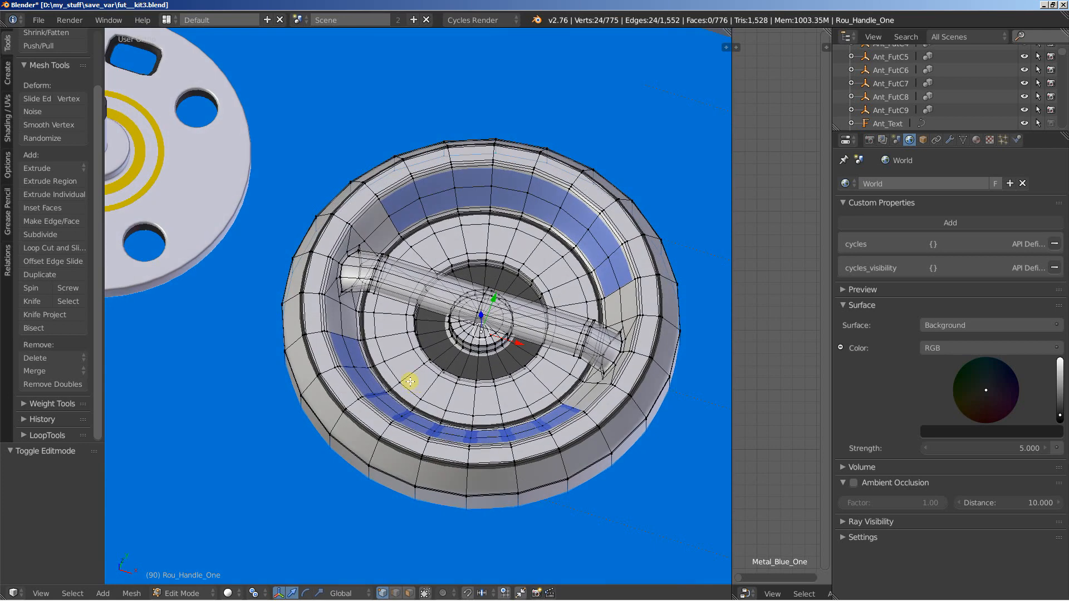
{"action": "middle_click_drag", "start_coordinate": [441, 354], "coordinate": [420, 320], "text": "shift"}
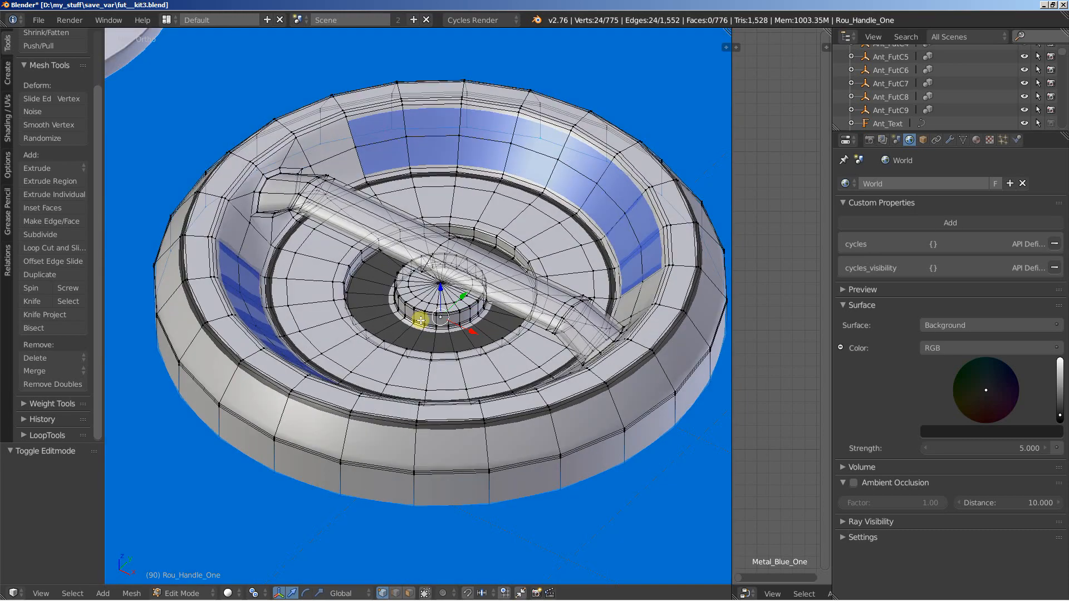
{"action": "key", "text": "Tab"}
- Open the second connector tube, Connect_Two, in Edit Mode and show it from the top view
{"action": "scroll", "coordinate": [420, 319], "scroll_direction": "down", "scroll_amount": 4}
{"action": "scroll", "coordinate": [419, 320], "scroll_direction": "down", "scroll_amount": 3}
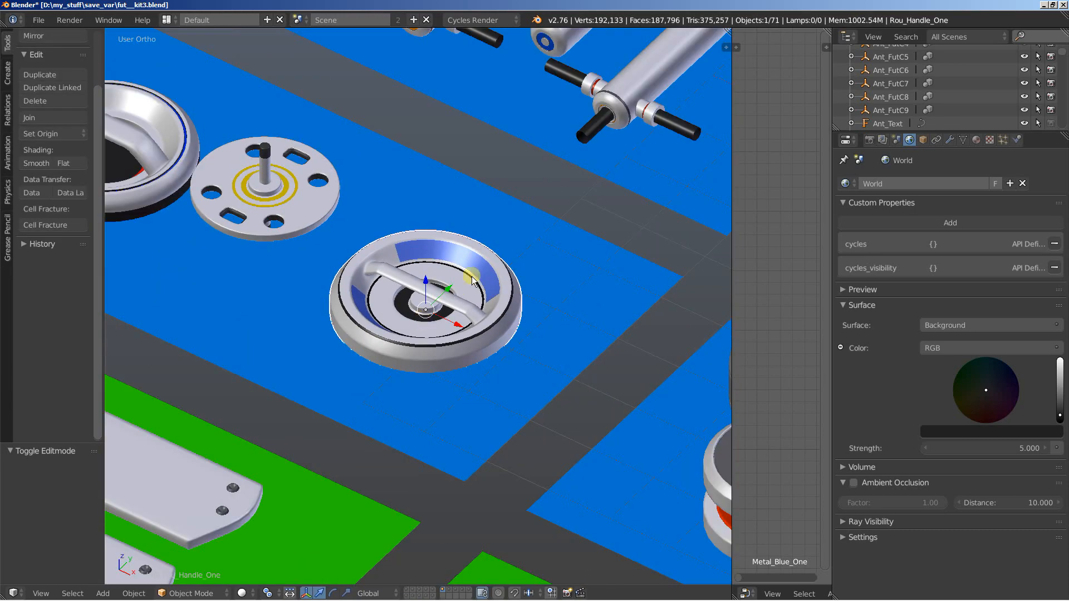
{"action": "middle_click_drag", "start_coordinate": [473, 282], "coordinate": [320, 512], "text": "shift"}
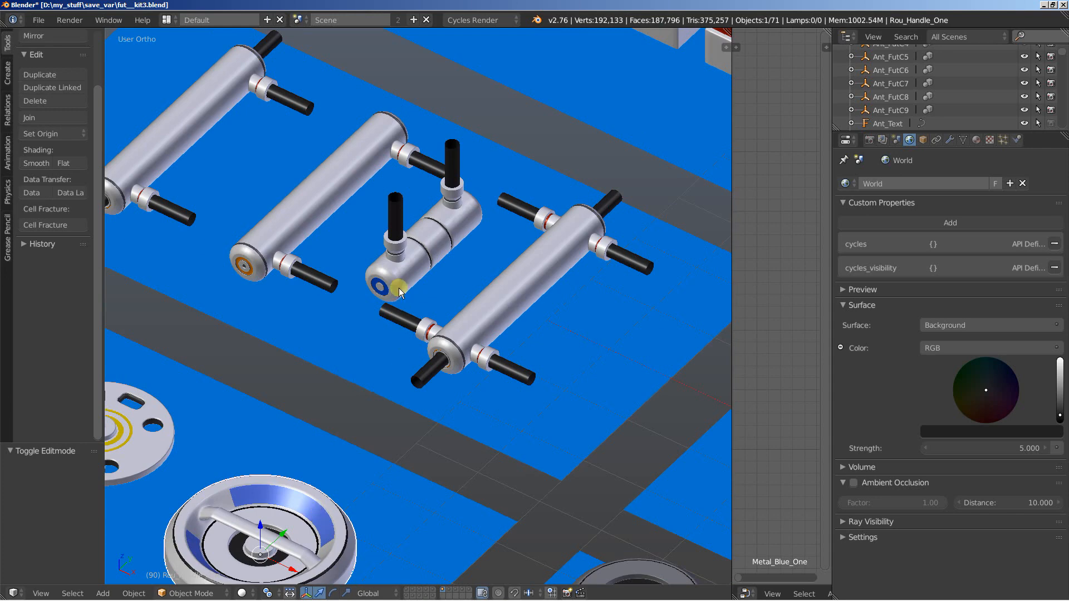
{"action": "right_click", "coordinate": [341, 286]}
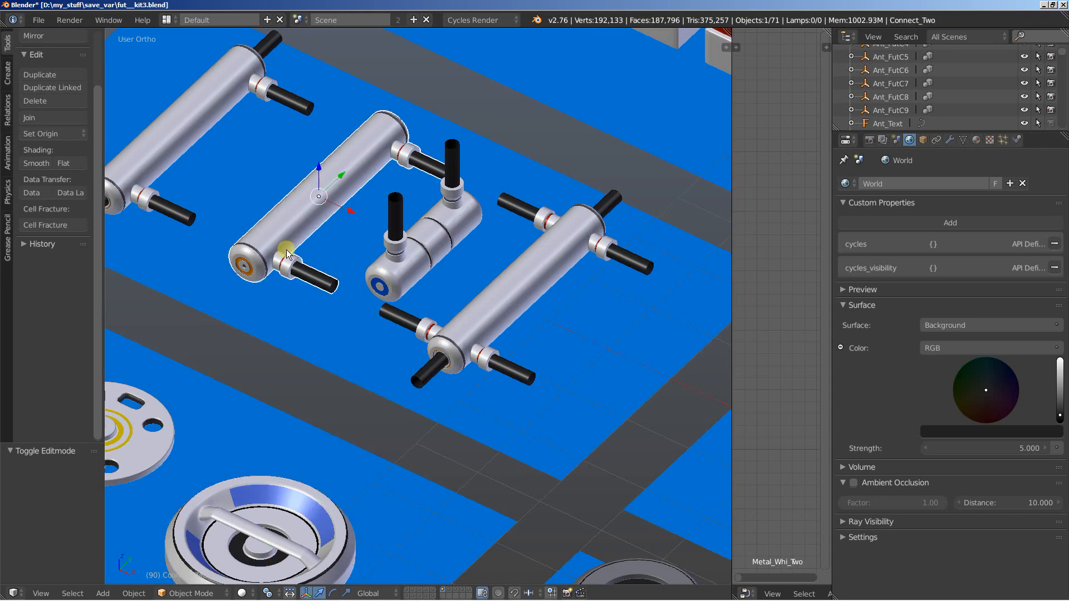
{"action": "middle_click_drag", "start_coordinate": [328, 330], "coordinate": [415, 422], "text": "shift"}
{"action": "scroll", "coordinate": [415, 422], "scroll_direction": "up", "scroll_amount": 3}
{"action": "key", "text": "Tab"}
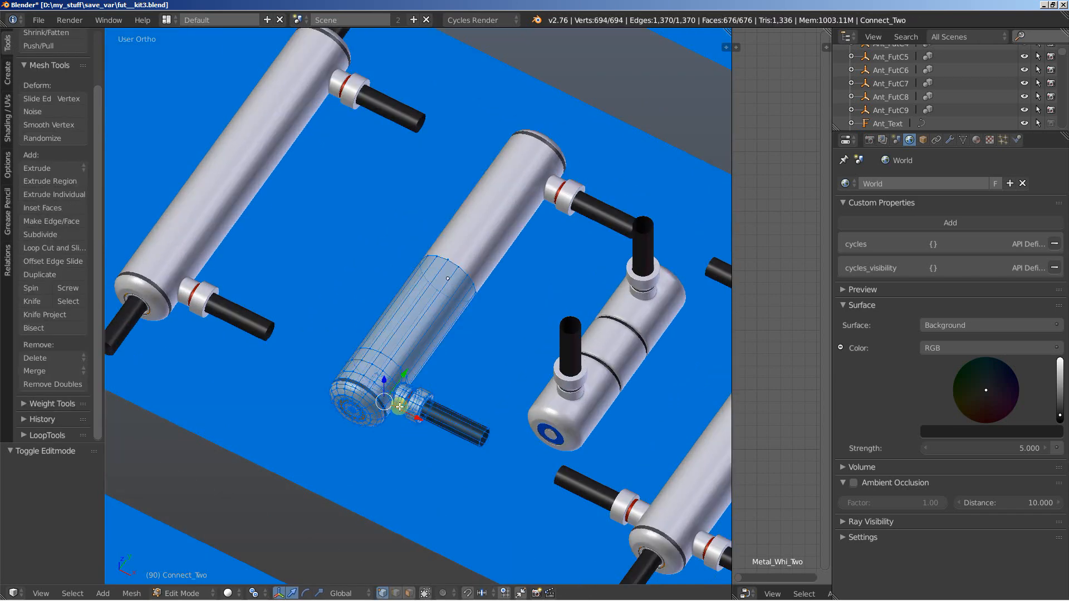
{"action": "key", "text": "KP_7"}
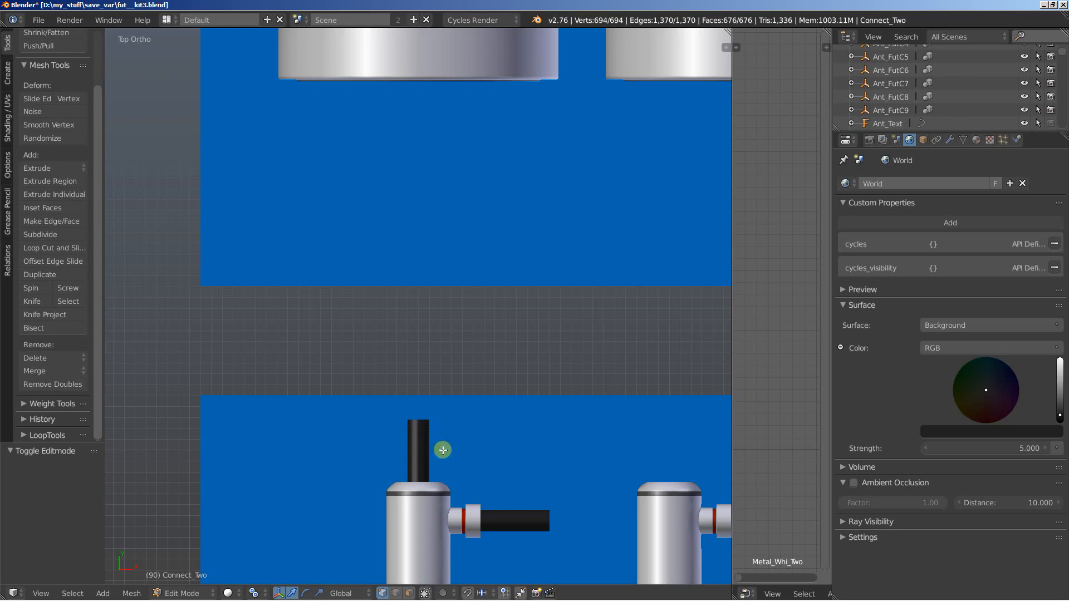
{"action": "middle_click_drag", "start_coordinate": [489, 477], "coordinate": [238, 41], "text": "shift"}
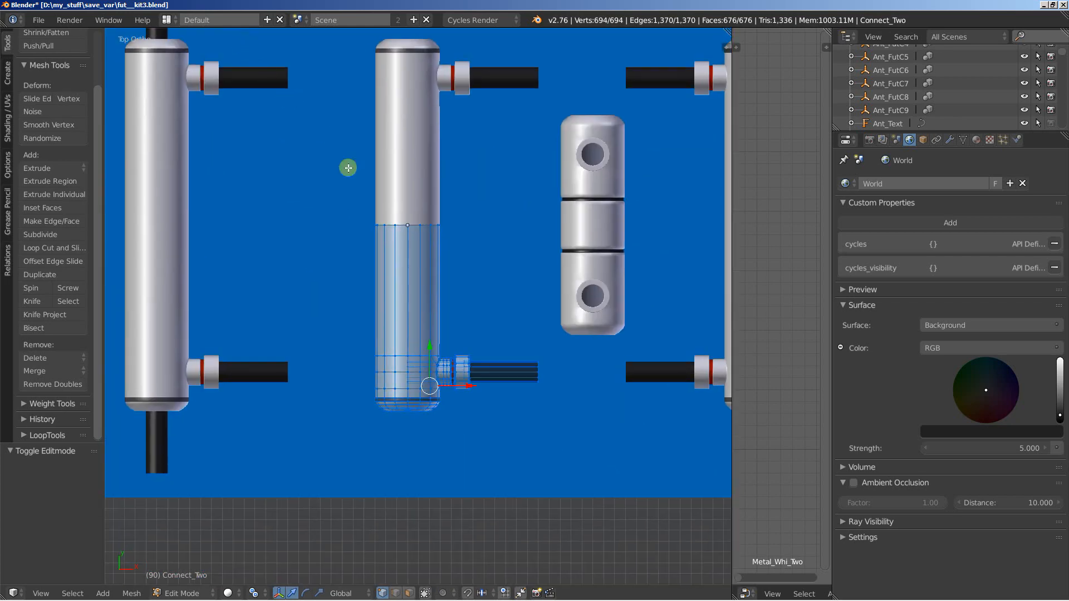
- Lengthen the connector tube by moving only its end section with the side pipe outward along the Y axis, and return to Object Mode
{"action": "key", "text": "a"}
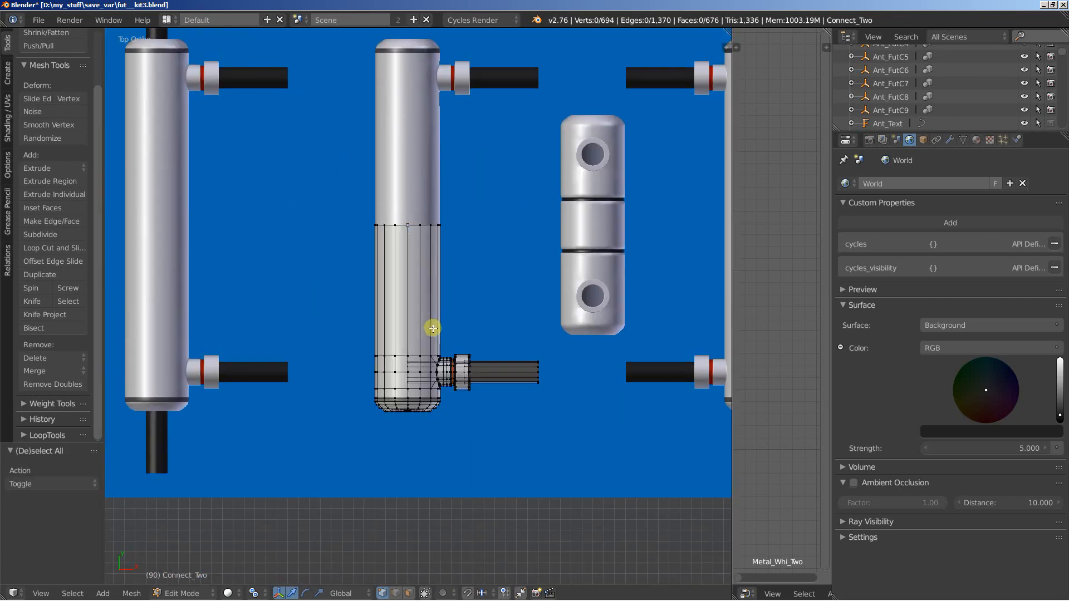
{"action": "key", "text": "b"}
{"action": "left_click_drag", "start_coordinate": [358, 337], "coordinate": [567, 421]}
{"action": "scroll", "coordinate": [486, 328], "scroll_direction": "down", "scroll_amount": 1}
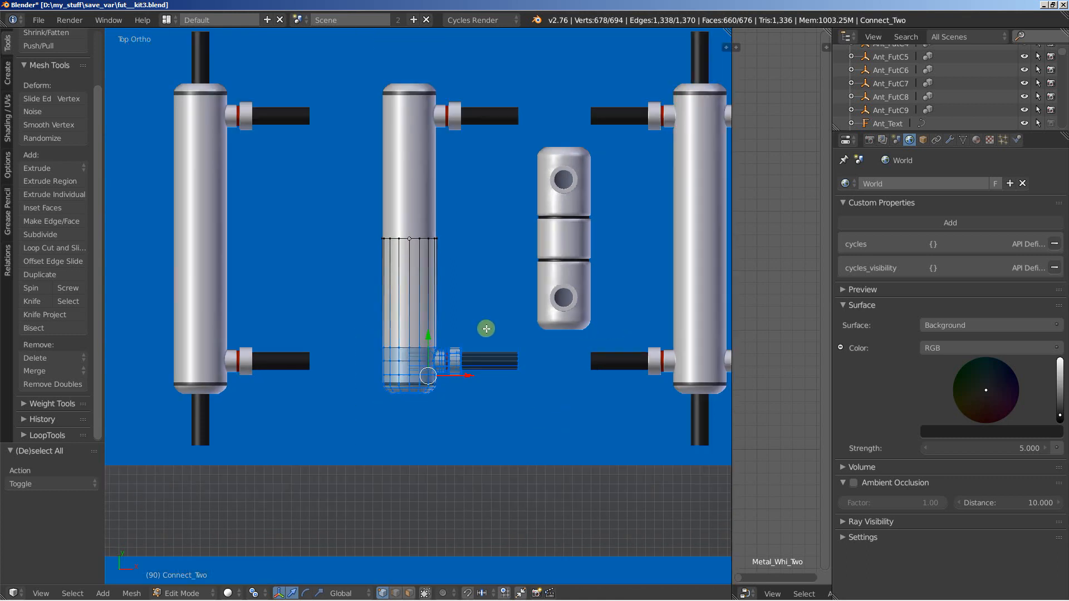
{"action": "key", "text": "g"}
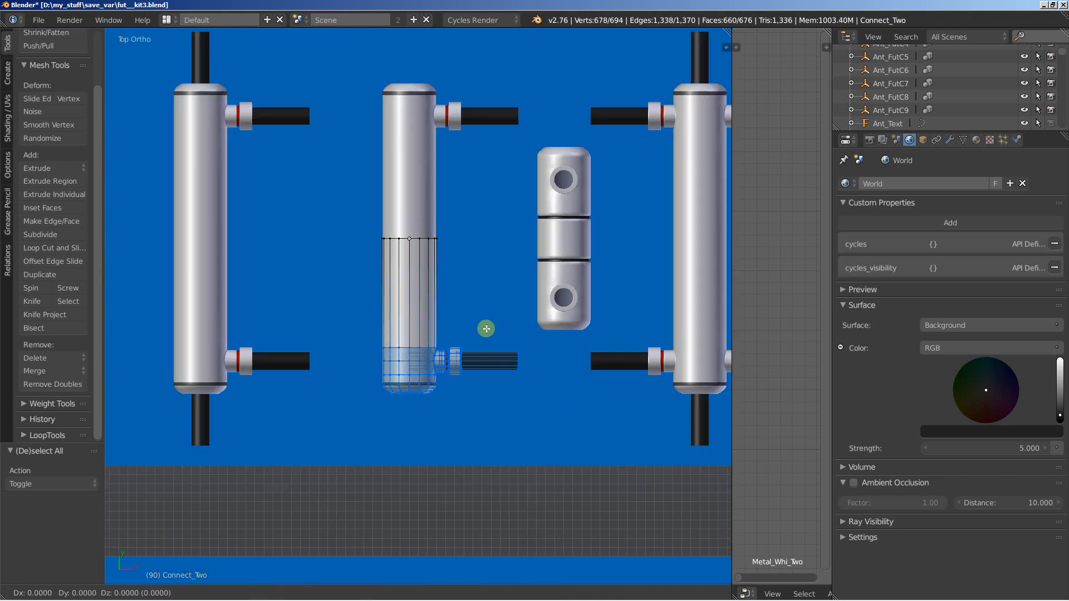
{"action": "key", "text": "y"}
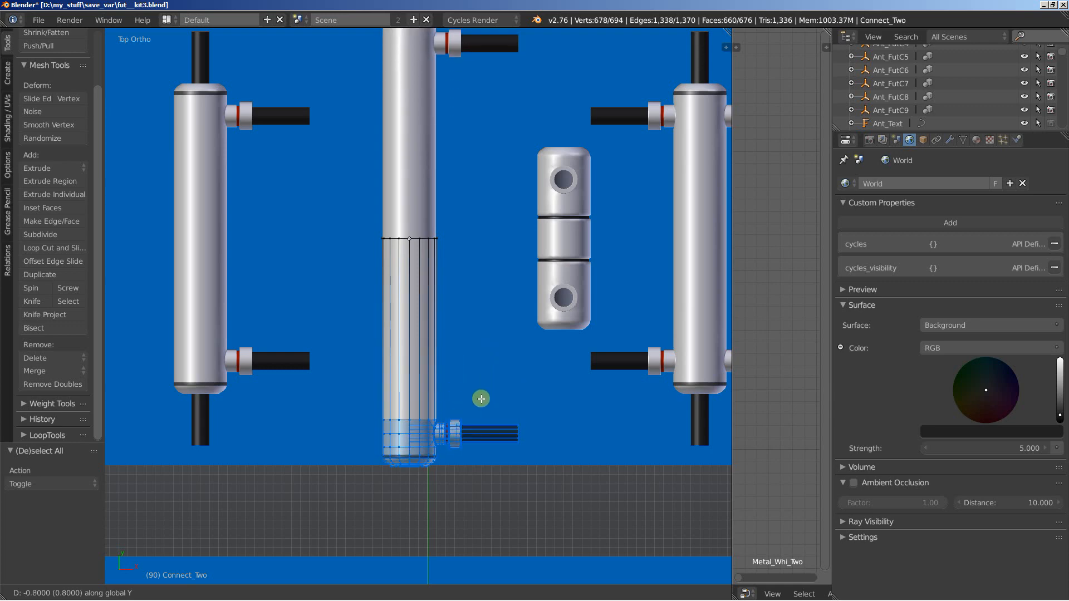
{"action": "left_click", "coordinate": [480, 426]}
{"action": "middle_click_drag", "start_coordinate": [499, 450], "coordinate": [473, 371]}
{"action": "key", "text": "Tab"}
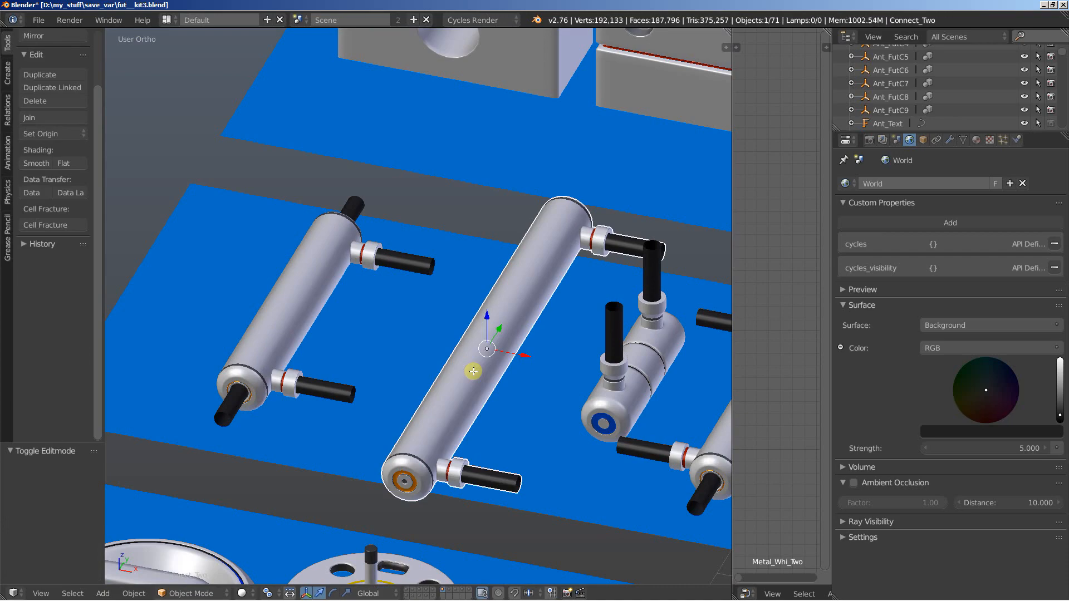
- Examine the mesh of Vent_Small_One, the slotted vent next to the octagonal one, in Edit Mode, and return to Object Mode
{"action": "middle_click_drag", "start_coordinate": [487, 435], "coordinate": [409, 342]}
{"action": "scroll", "coordinate": [387, 350], "scroll_direction": "down", "scroll_amount": 5}
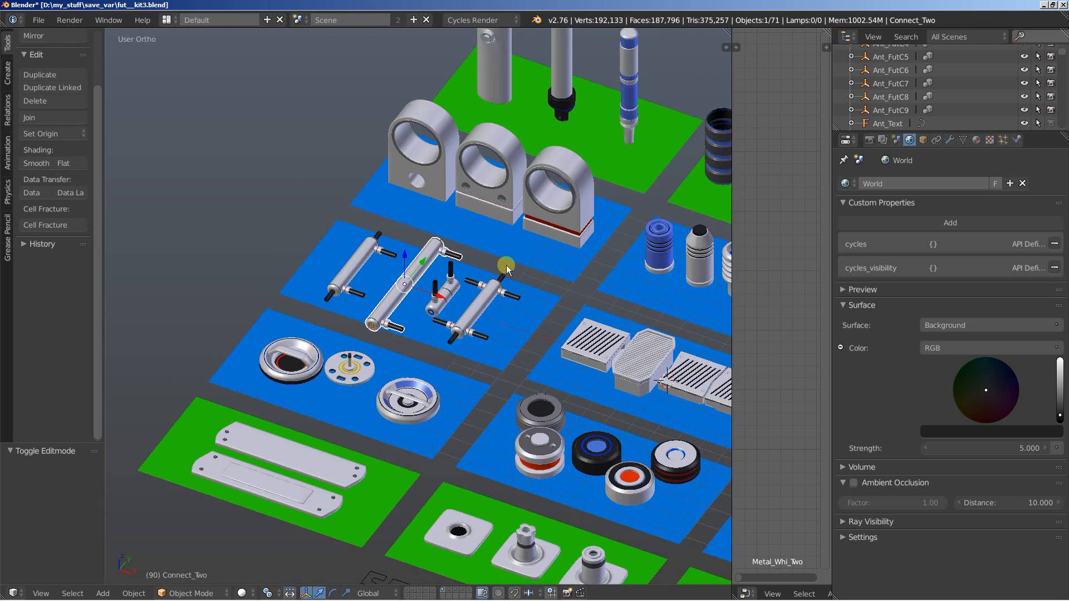
{"action": "middle_click_drag", "start_coordinate": [506, 265], "coordinate": [274, 240], "text": "shift"}
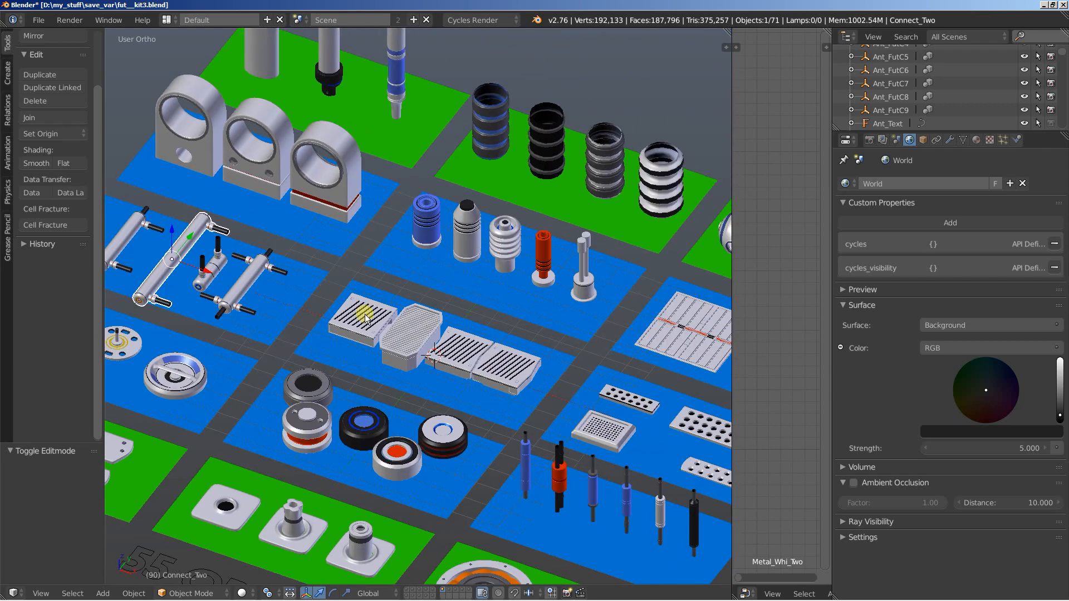
{"action": "middle_click_drag", "start_coordinate": [400, 328], "coordinate": [524, 315], "text": "shift"}
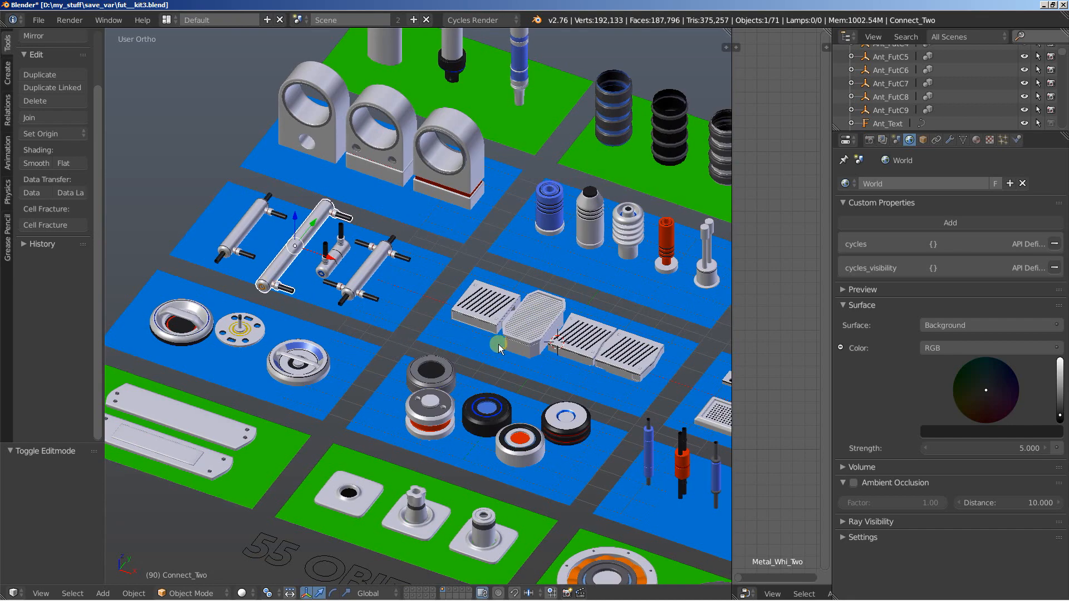
{"action": "middle_click_drag", "start_coordinate": [499, 344], "coordinate": [392, 305], "text": "shift"}
{"action": "scroll", "coordinate": [392, 305], "scroll_direction": "up", "scroll_amount": 7}
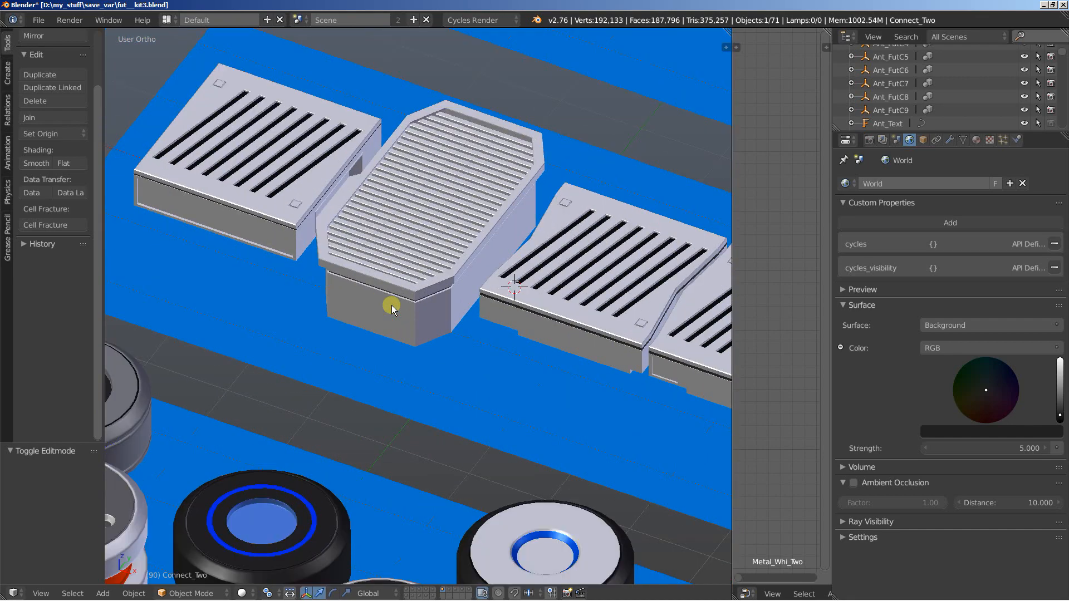
{"action": "right_click", "coordinate": [499, 313]}
{"action": "middle_click_drag", "start_coordinate": [500, 312], "coordinate": [467, 395], "text": "shift"}
{"action": "key", "text": "Tab"}
{"action": "scroll", "coordinate": [299, 327], "scroll_direction": "up", "scroll_amount": 4}
{"action": "scroll", "coordinate": [467, 395], "scroll_direction": "down", "scroll_amount": 6}
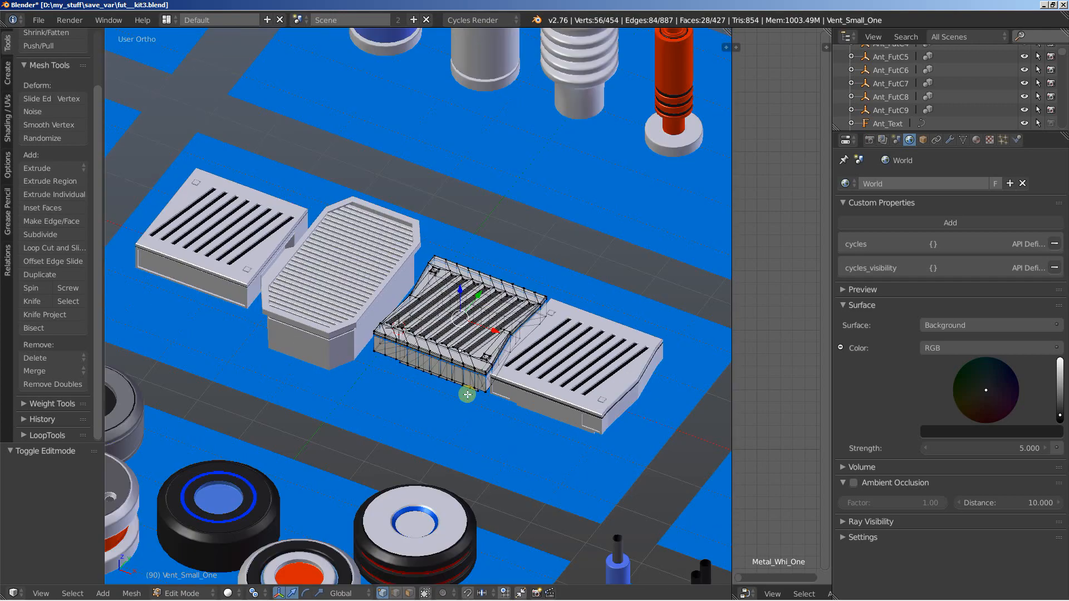
{"action": "key", "text": "Tab"}
- Set the Array modifier count to 10 on Tube_Array_Four, the grey tube third in the row of ribbed tubes
{"action": "scroll", "coordinate": [471, 379], "scroll_direction": "down", "scroll_amount": 5}
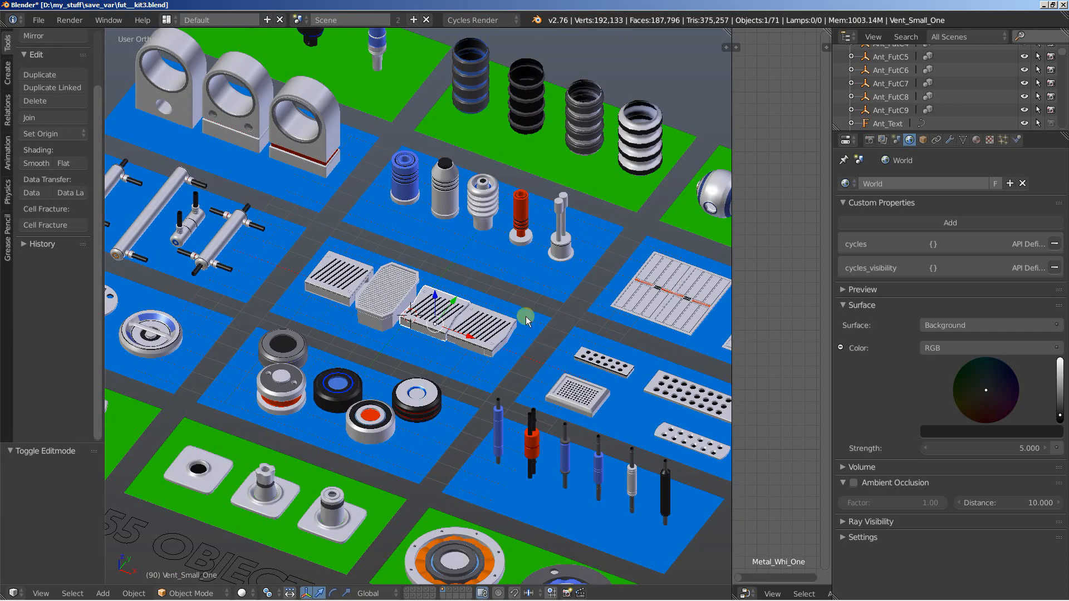
{"action": "middle_click_drag", "start_coordinate": [525, 316], "coordinate": [390, 436], "text": "shift"}
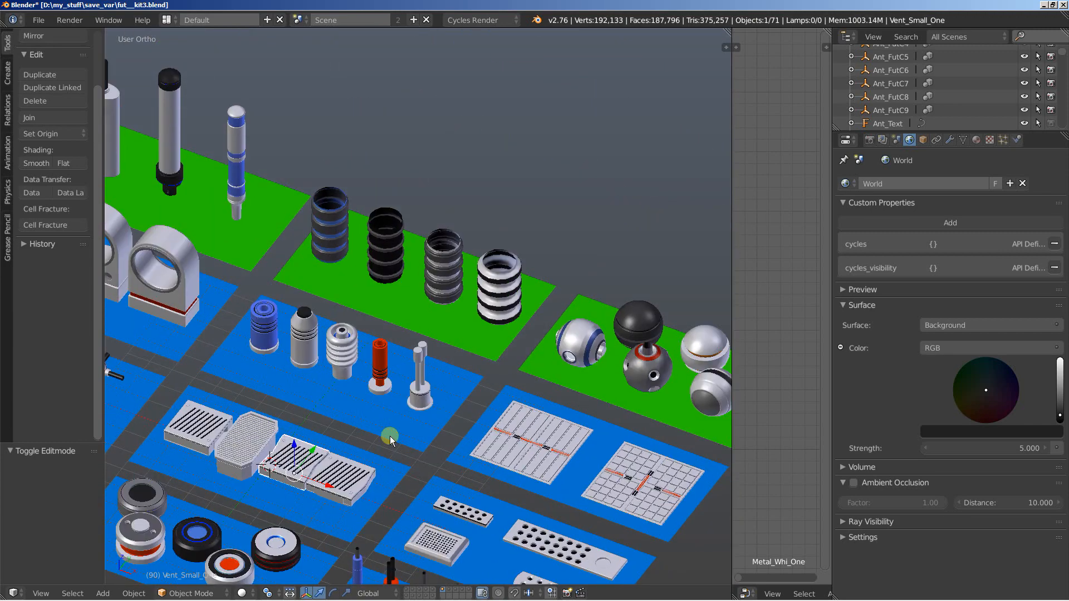
{"action": "scroll", "coordinate": [472, 358], "scroll_direction": "up", "scroll_amount": 2}
{"action": "middle_click_drag", "start_coordinate": [472, 358], "coordinate": [468, 358], "text": "shift"}
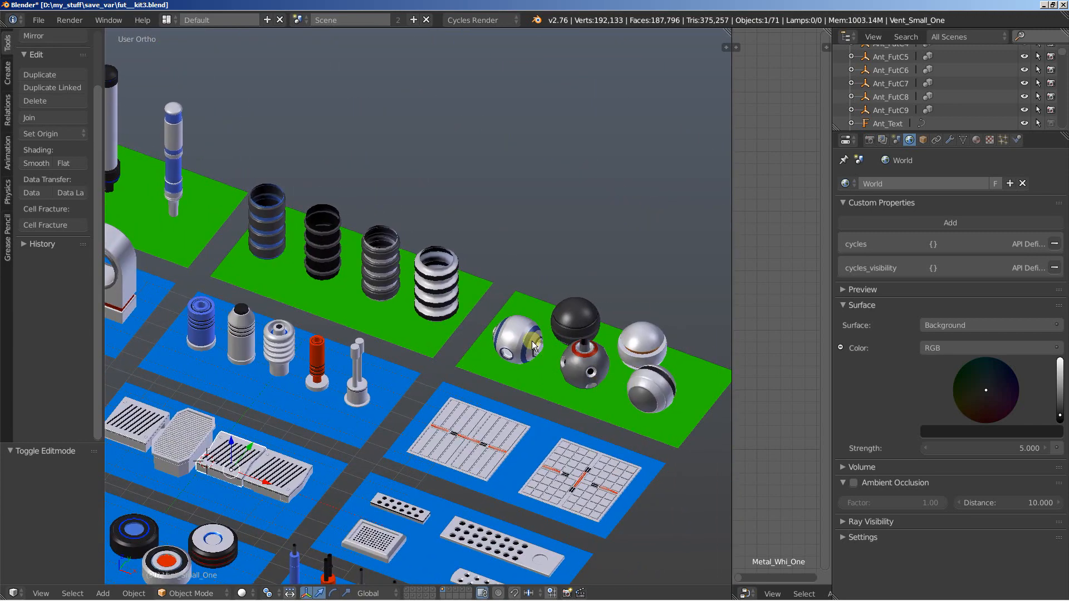
{"action": "scroll", "coordinate": [473, 323], "scroll_direction": "up", "scroll_amount": 5}
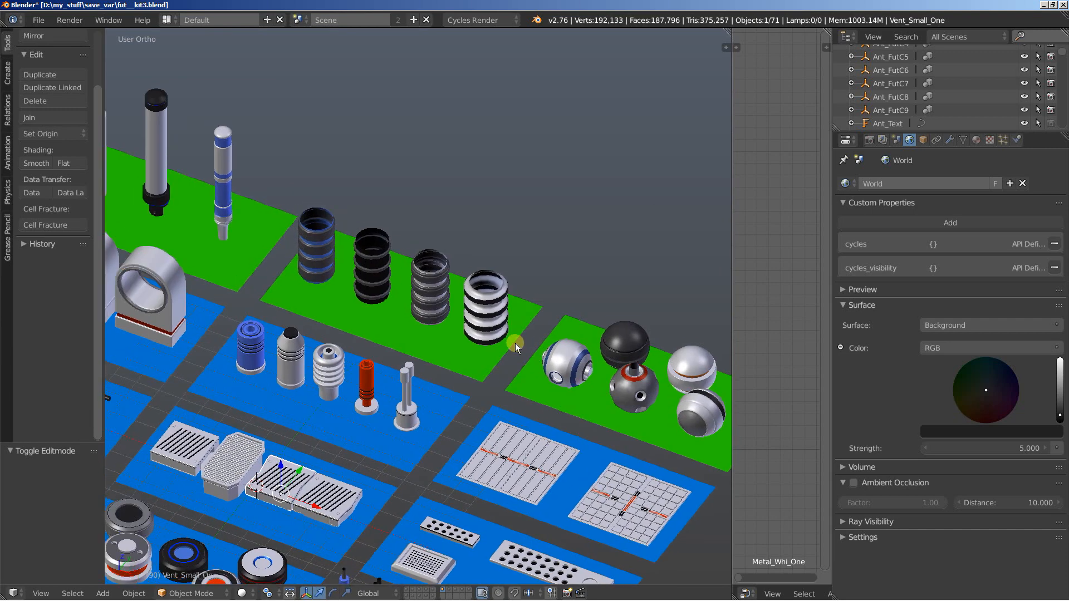
{"action": "right_click", "coordinate": [436, 269]}
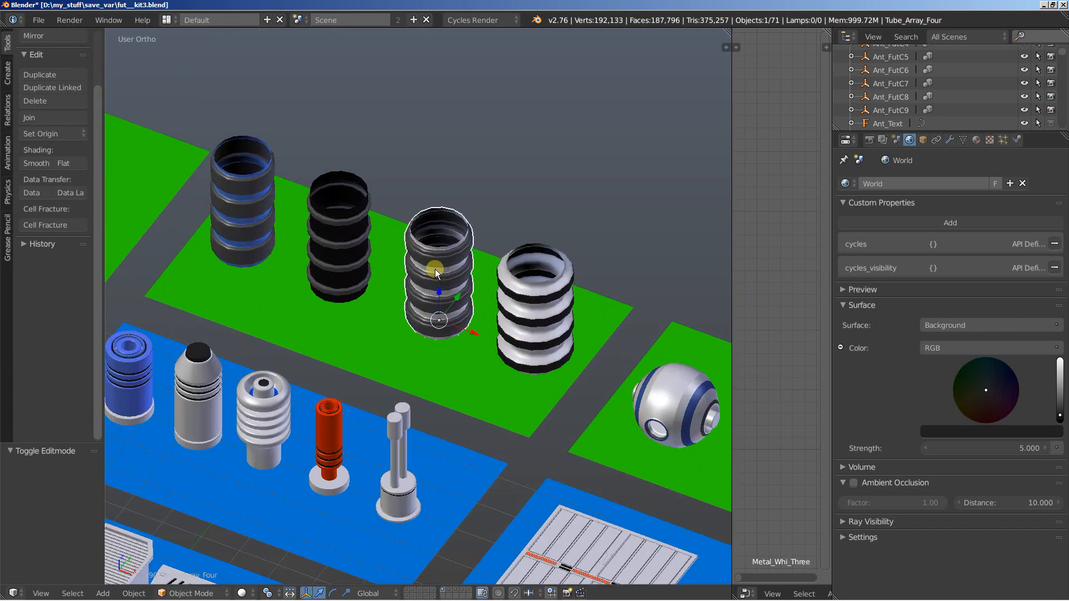
{"action": "left_click", "coordinate": [950, 139]}
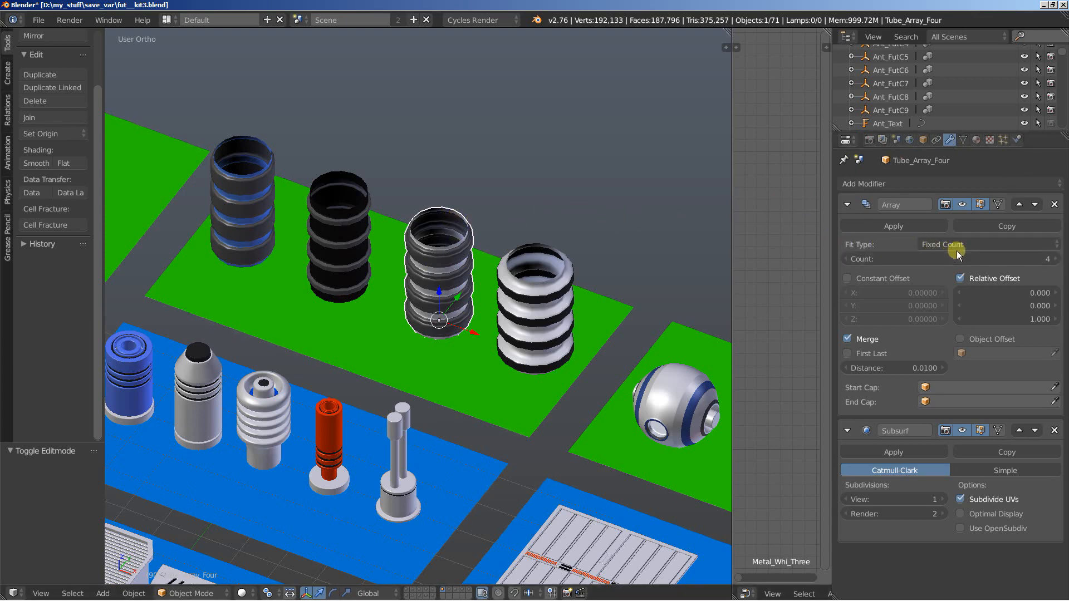
{"action": "left_click", "coordinate": [1057, 259]}
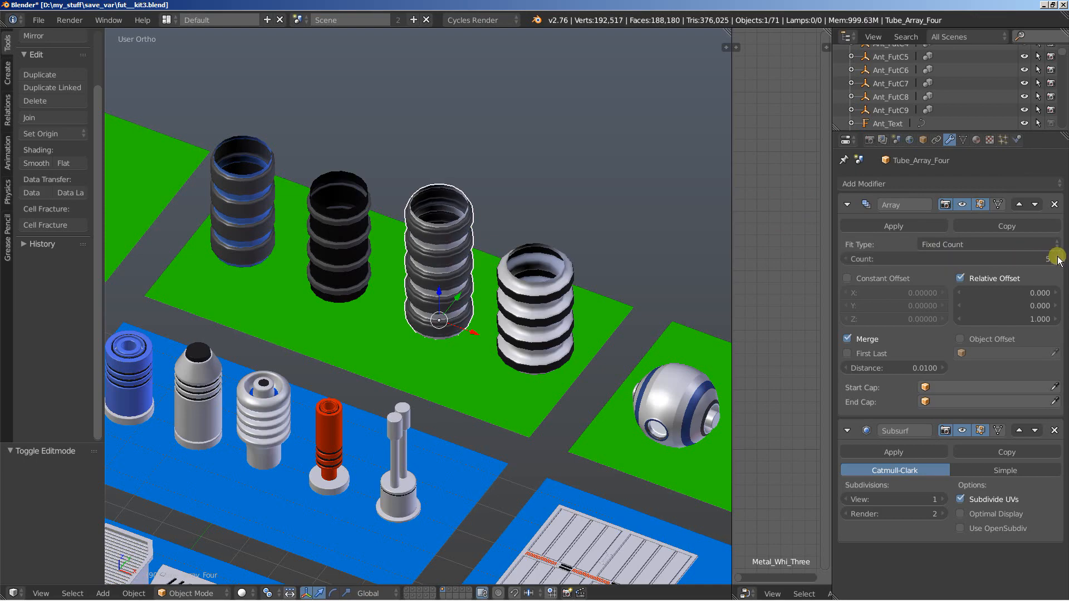
{"action": "left_click", "coordinate": [1057, 258]}
{"action": "left_click", "coordinate": [1057, 259]}
{"action": "left_click", "coordinate": [1058, 259]}
{"action": "left_click", "coordinate": [1057, 259]}
{"action": "left_click", "coordinate": [1058, 259]}
{"action": "scroll", "coordinate": [607, 249], "scroll_direction": "down", "scroll_amount": 3}
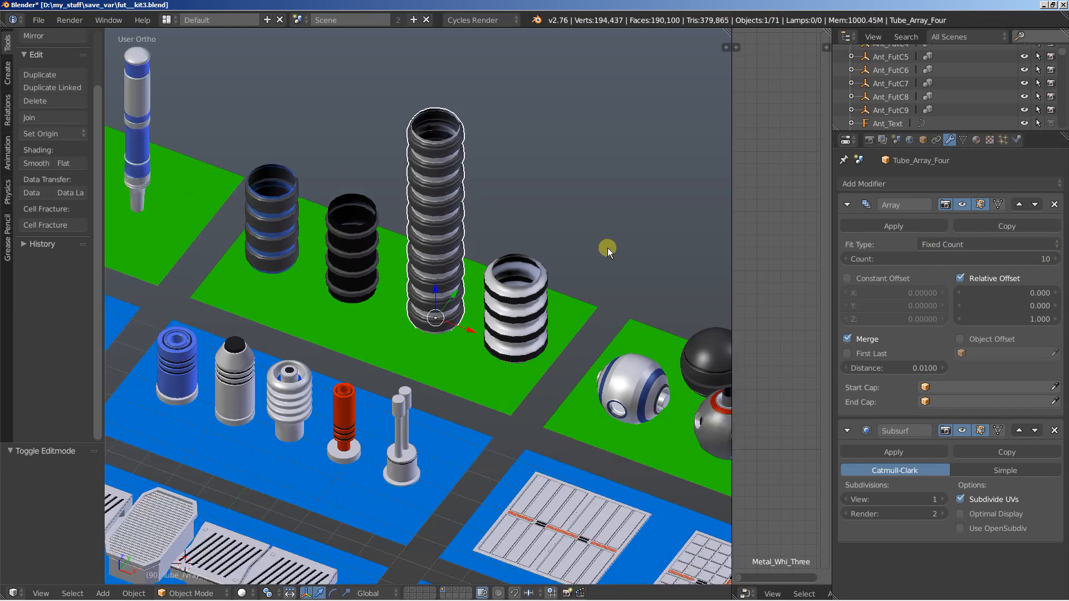
{"action": "middle_click_drag", "start_coordinate": [599, 248], "coordinate": [595, 226]}
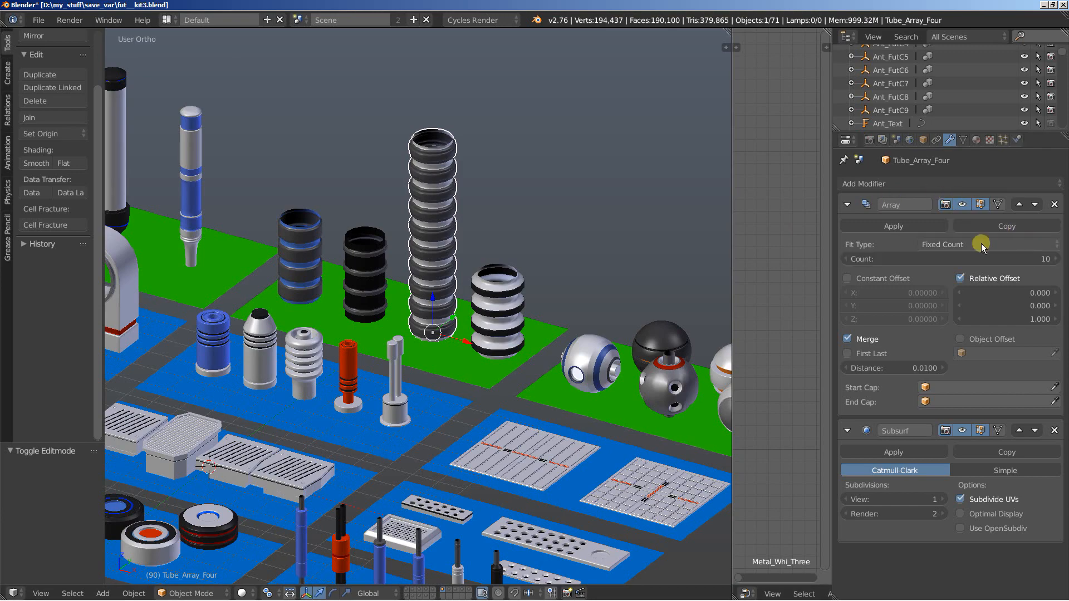
- Look over the grid of small parts, then show the layer with the 43-object set
{"action": "scroll", "coordinate": [465, 232], "scroll_direction": "down", "scroll_amount": 2}
{"action": "middle_click_drag", "start_coordinate": [465, 232], "coordinate": [472, 267]}
{"action": "middle_click_drag", "start_coordinate": [427, 317], "coordinate": [495, 179], "text": "shift"}
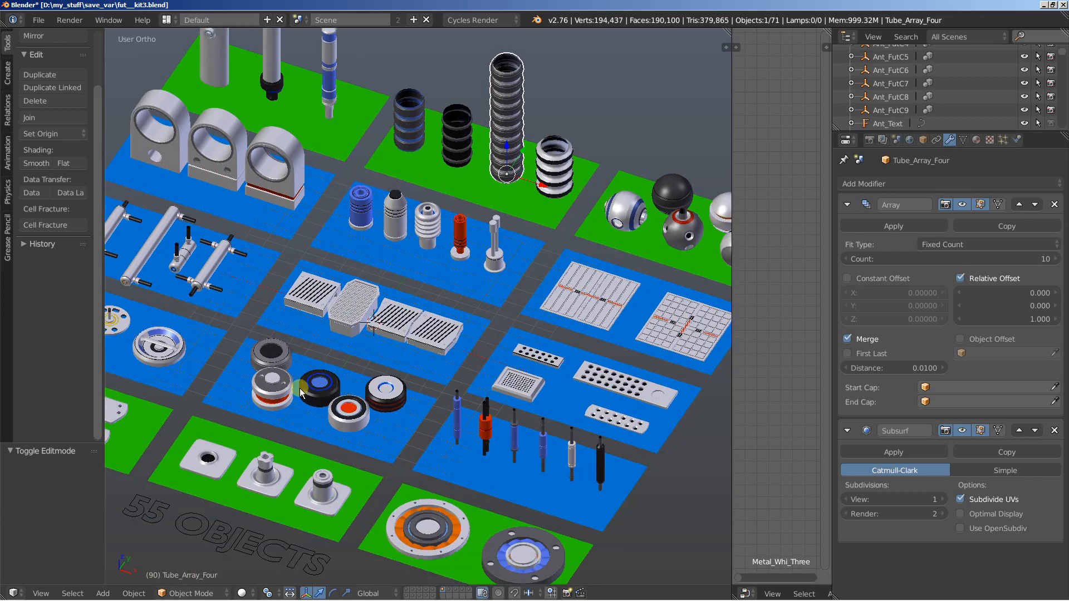
{"action": "left_click", "coordinate": [448, 591]}
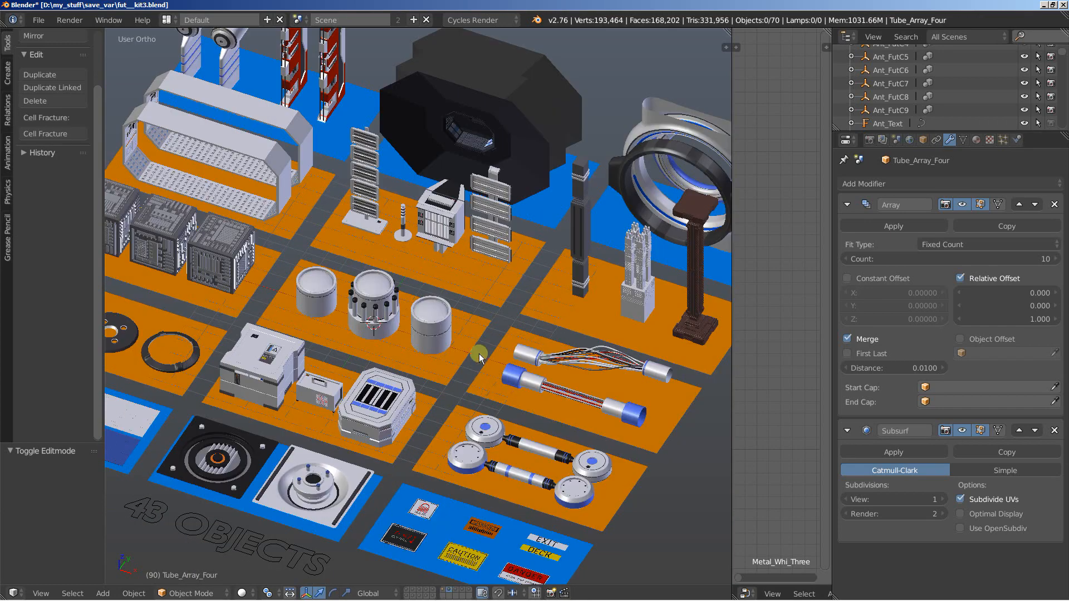
- Select Column_High, the tall dark brown column beside the grey building model, and examine its shaft and base details up close
{"action": "scroll", "coordinate": [479, 353], "scroll_direction": "down", "scroll_amount": 2}
{"action": "middle_click_drag", "start_coordinate": [354, 373], "coordinate": [417, 365], "text": "shift"}
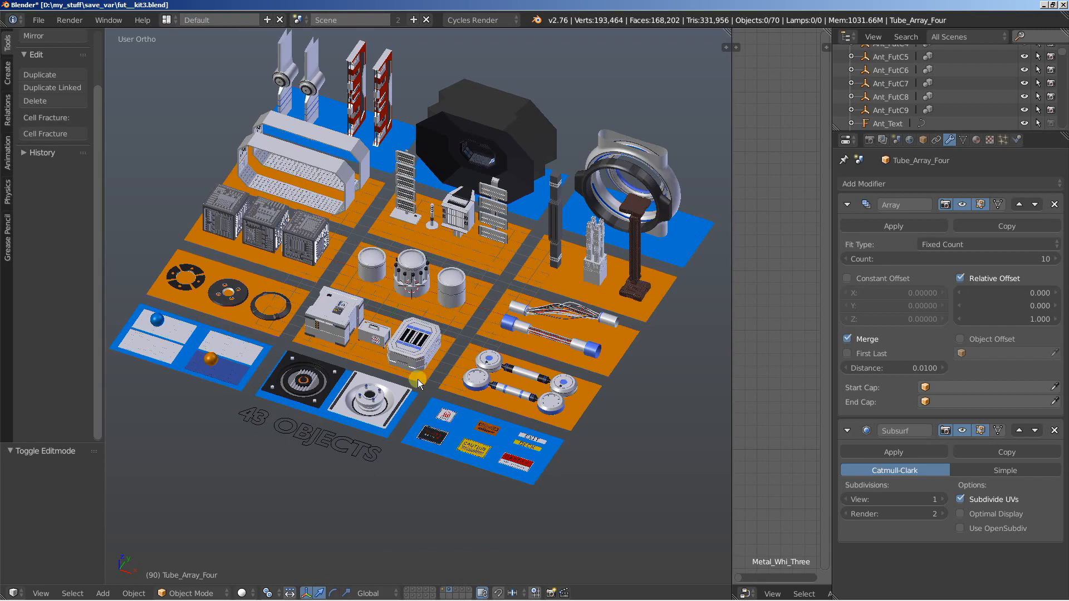
{"action": "middle_click_drag", "start_coordinate": [576, 356], "coordinate": [152, 450], "text": "shift"}
{"action": "scroll", "coordinate": [418, 410], "scroll_direction": "up", "scroll_amount": 7}
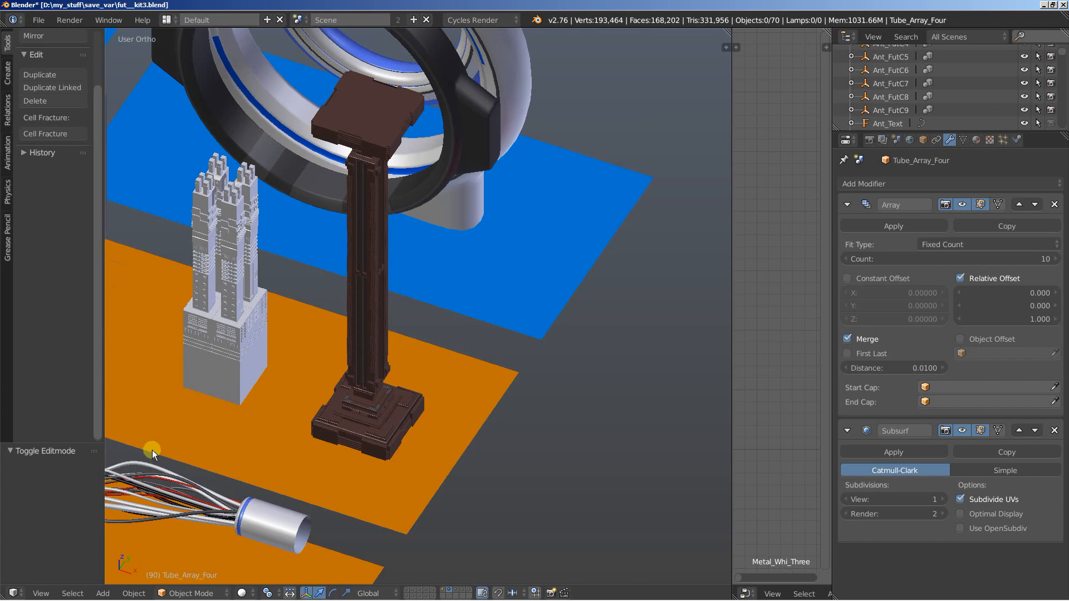
{"action": "right_click", "coordinate": [369, 380]}
{"action": "scroll", "coordinate": [343, 413], "scroll_direction": "up", "scroll_amount": 5}
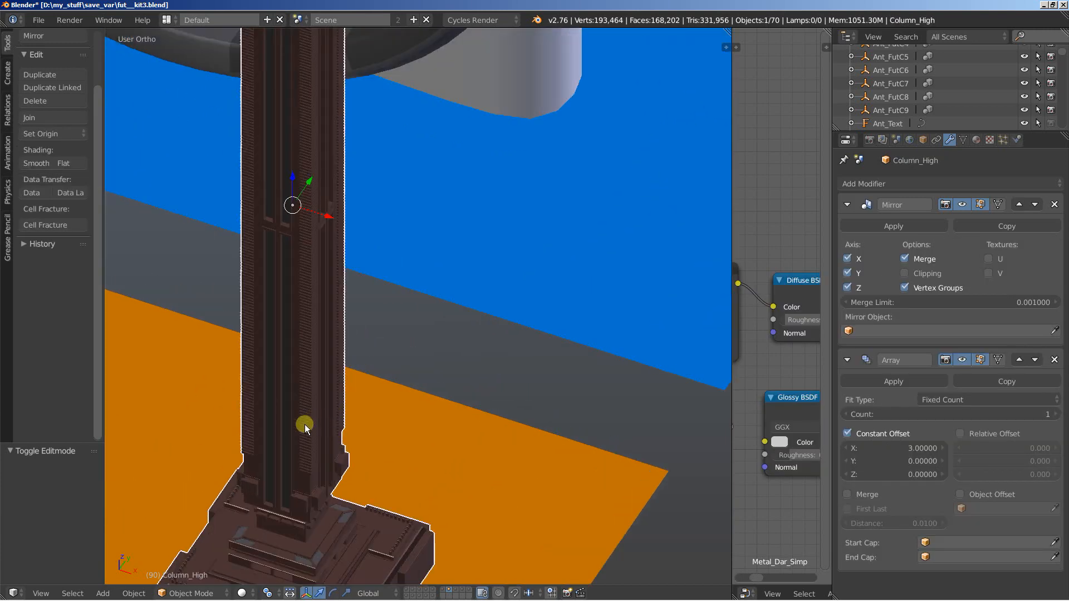
{"action": "middle_click_drag", "start_coordinate": [305, 424], "coordinate": [415, 443]}
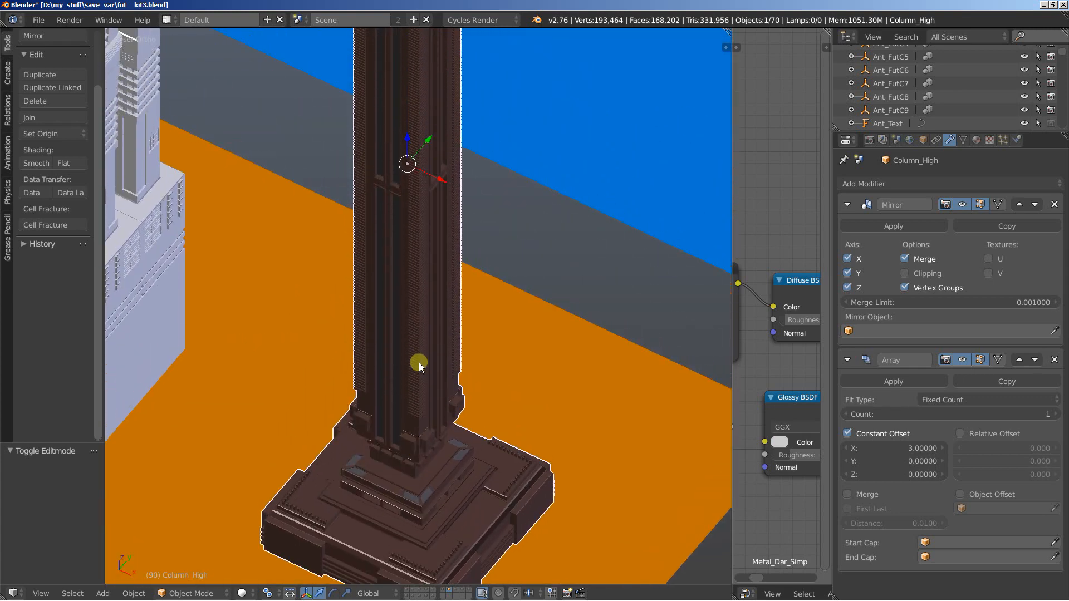
{"action": "middle_click_drag", "start_coordinate": [409, 279], "coordinate": [419, 177]}
{"action": "scroll", "coordinate": [431, 320], "scroll_direction": "up", "scroll_amount": 4}
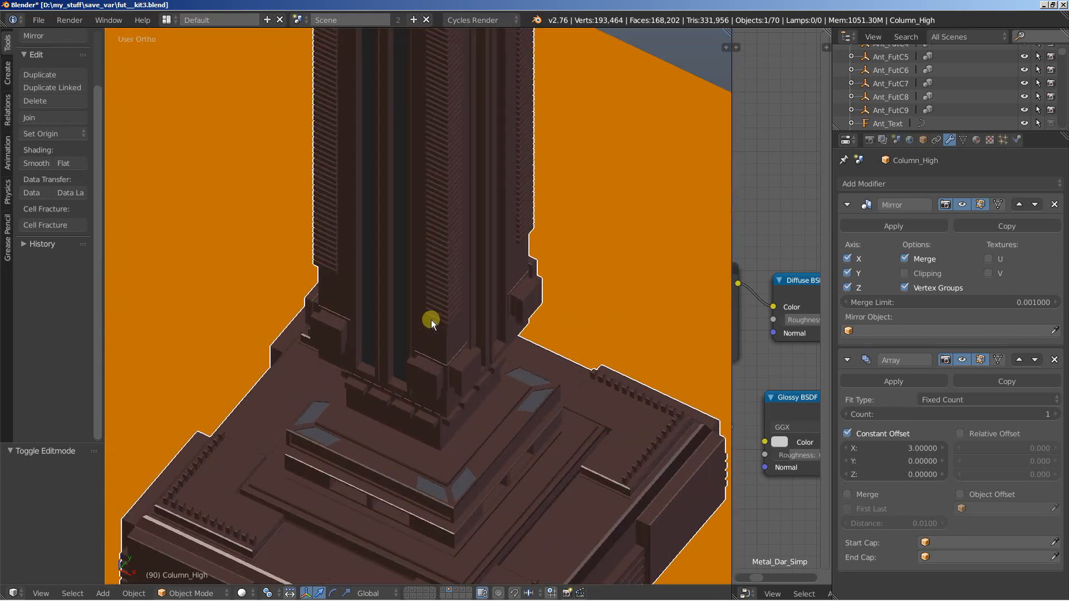
{"action": "scroll", "coordinate": [431, 319], "scroll_direction": "down", "scroll_amount": 6}
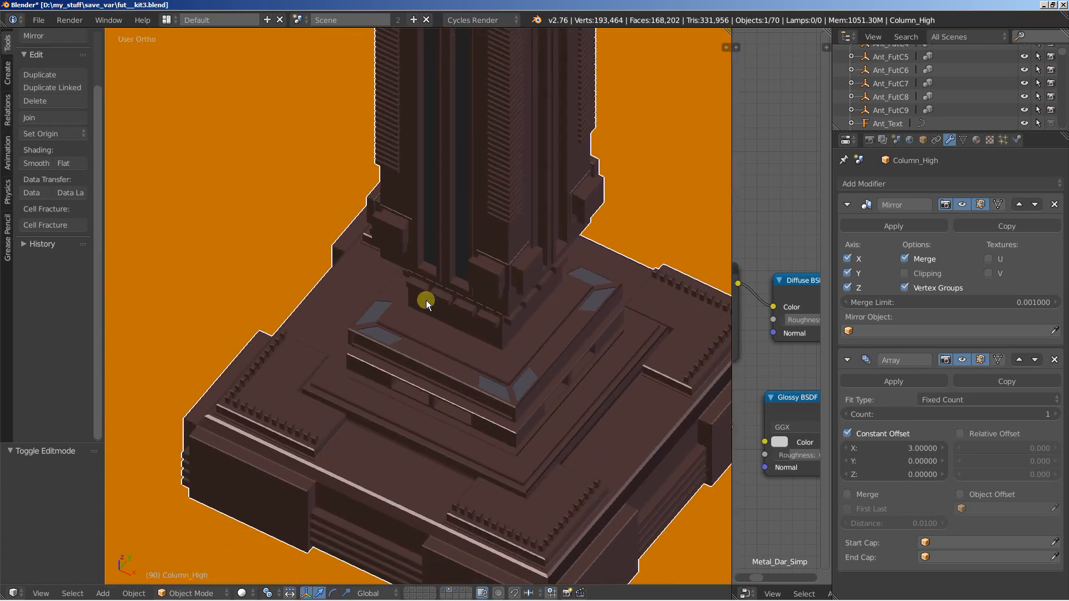
{"action": "scroll", "coordinate": [426, 300], "scroll_direction": "down", "scroll_amount": 5}
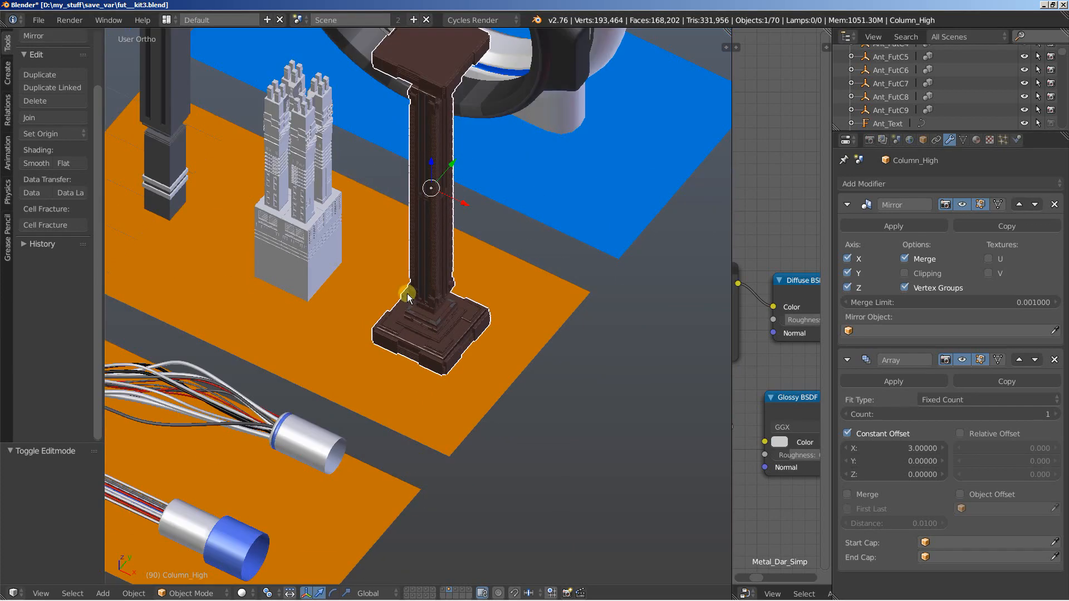
- Select Col_Building, the grey multi-tower building next to the brown column, and examine its towers and base
{"action": "middle_click_drag", "start_coordinate": [406, 293], "coordinate": [503, 372], "text": "shift"}
{"action": "scroll", "coordinate": [454, 383], "scroll_direction": "up", "scroll_amount": 5}
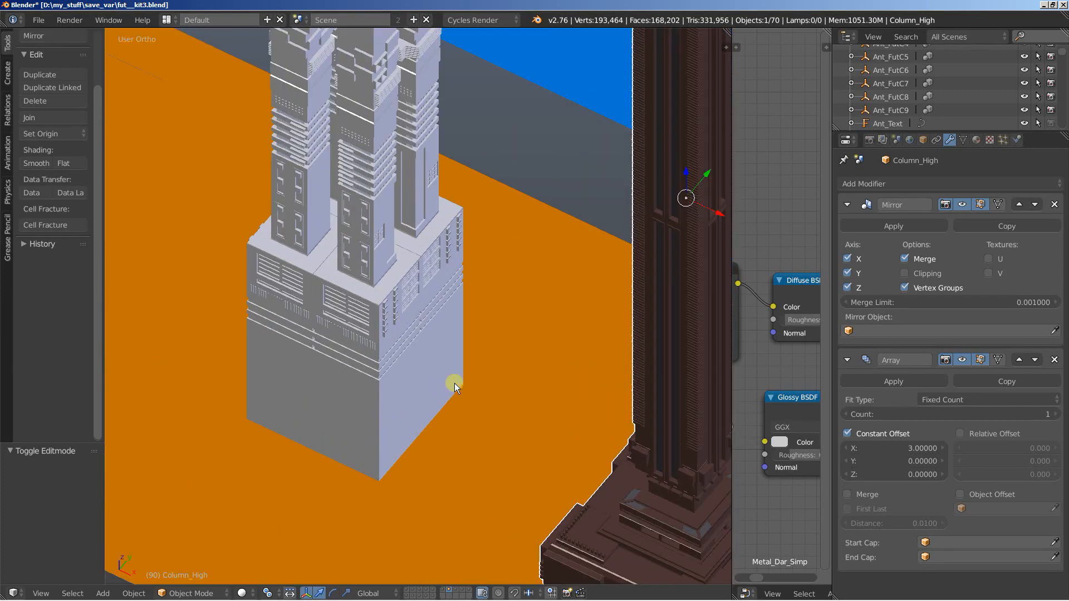
{"action": "right_click", "coordinate": [410, 352]}
{"action": "middle_click_drag", "start_coordinate": [363, 318], "coordinate": [433, 404], "text": "shift"}
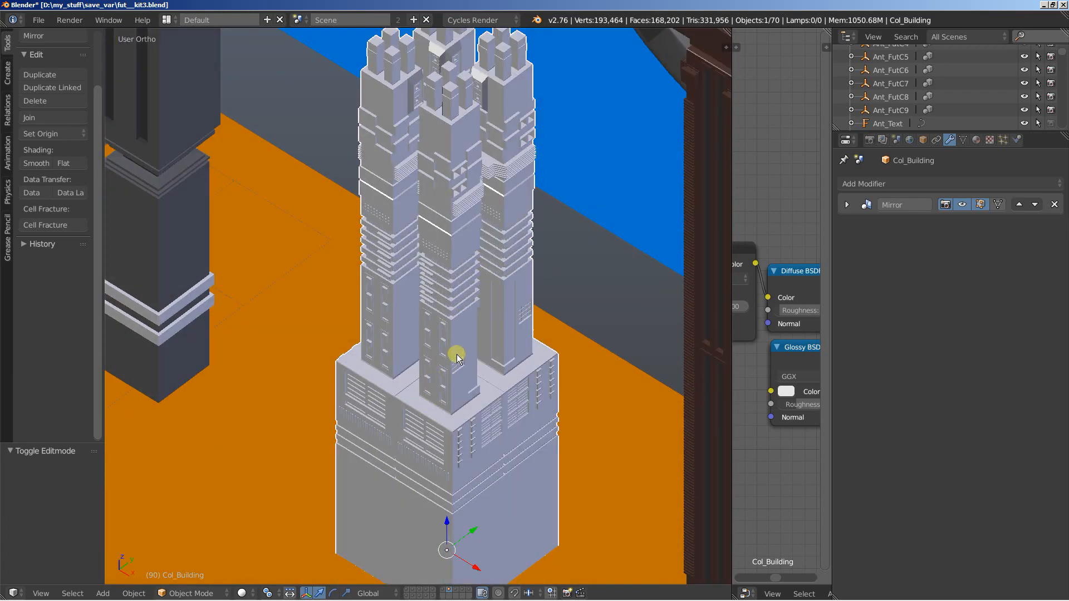
{"action": "scroll", "coordinate": [456, 356], "scroll_direction": "down", "scroll_amount": 10}
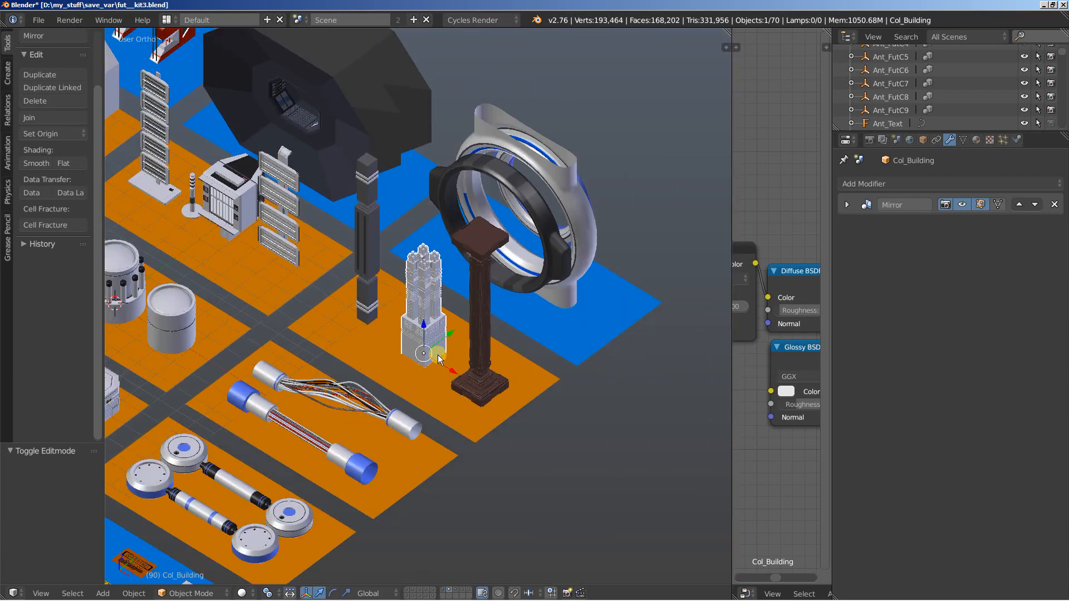
- Open the mesh of Cables_Two, the straight cable bundle with blue end caps, in Edit Mode and view it from above
{"action": "middle_click_drag", "start_coordinate": [334, 387], "coordinate": [436, 276], "text": "shift"}
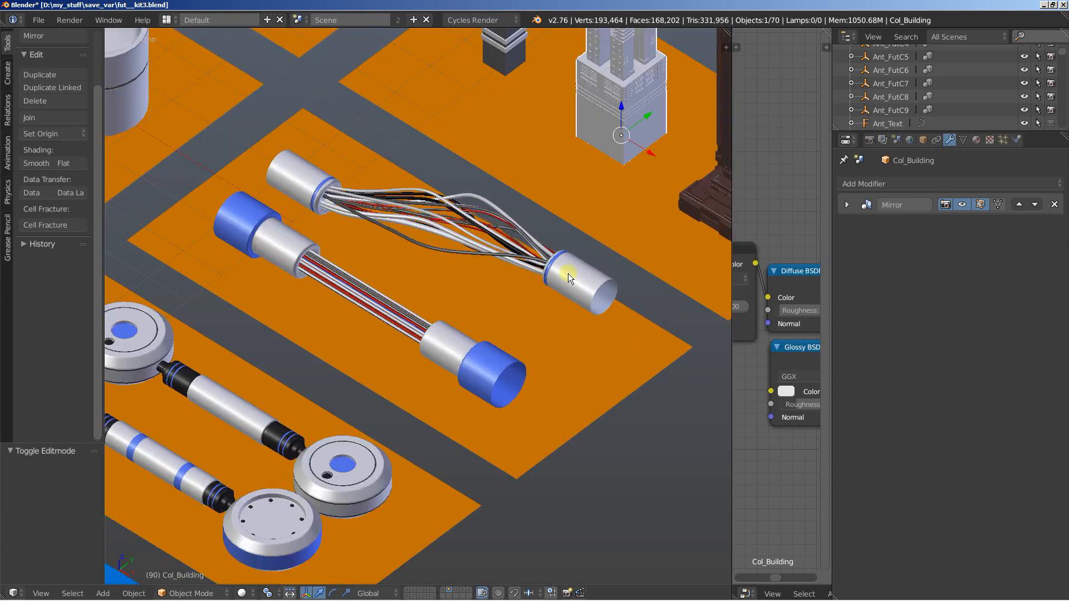
{"action": "right_click", "coordinate": [568, 275]}
{"action": "right_click", "coordinate": [467, 341]}
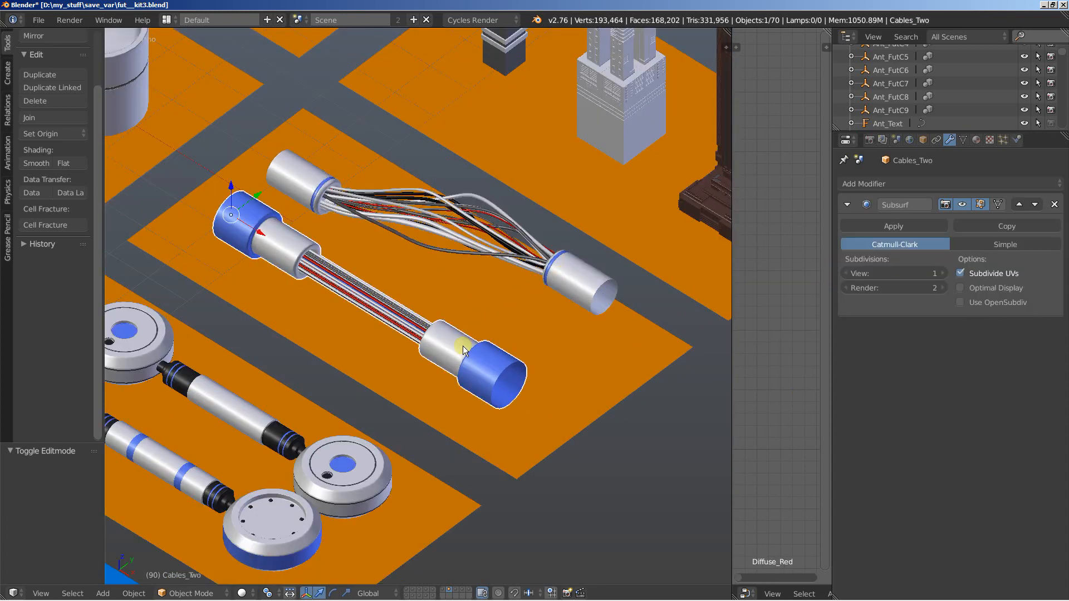
{"action": "key", "text": "Tab"}
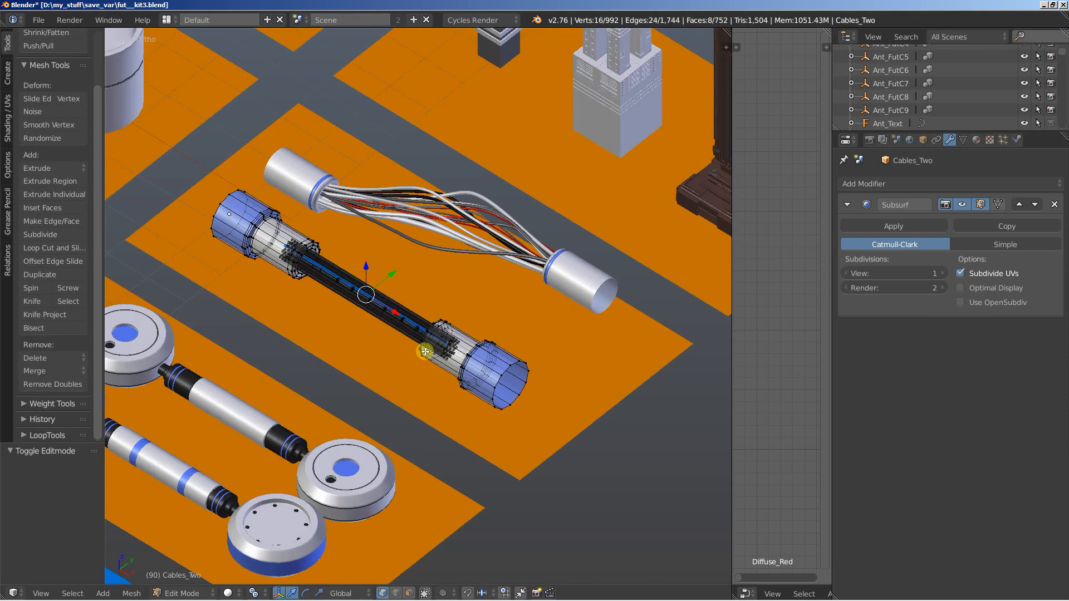
{"action": "middle_click_drag", "start_coordinate": [429, 347], "coordinate": [434, 382]}
{"action": "key", "text": "Tab"}
{"action": "key", "text": "Tab"}
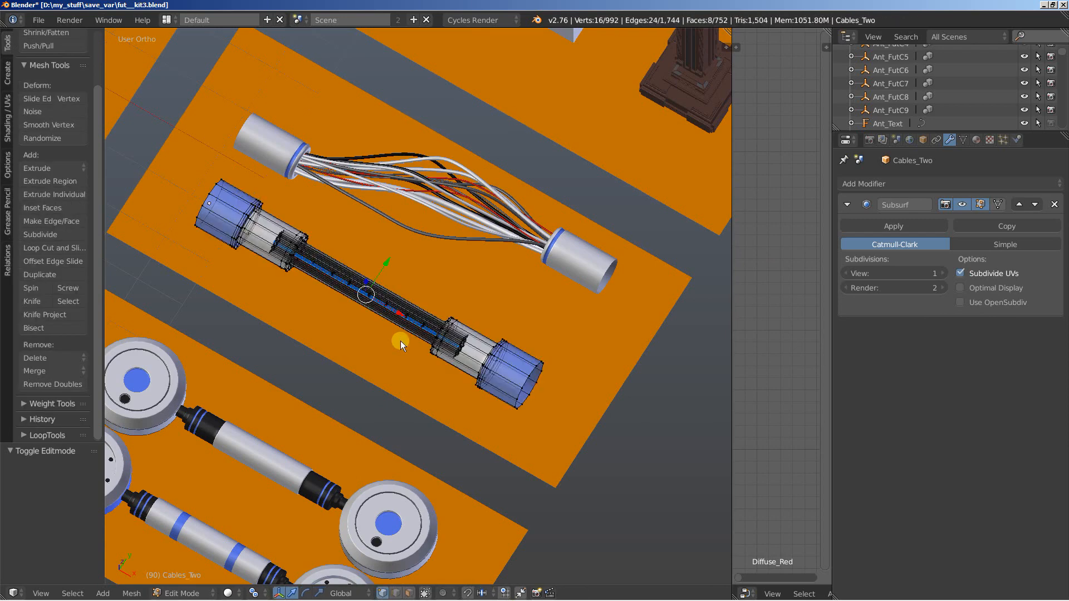
- Lengthen Cables_Two by moving only the vertices of one end connector 1.6 units outward along the X axis, and return to Object Mode
{"action": "key", "text": "a"}
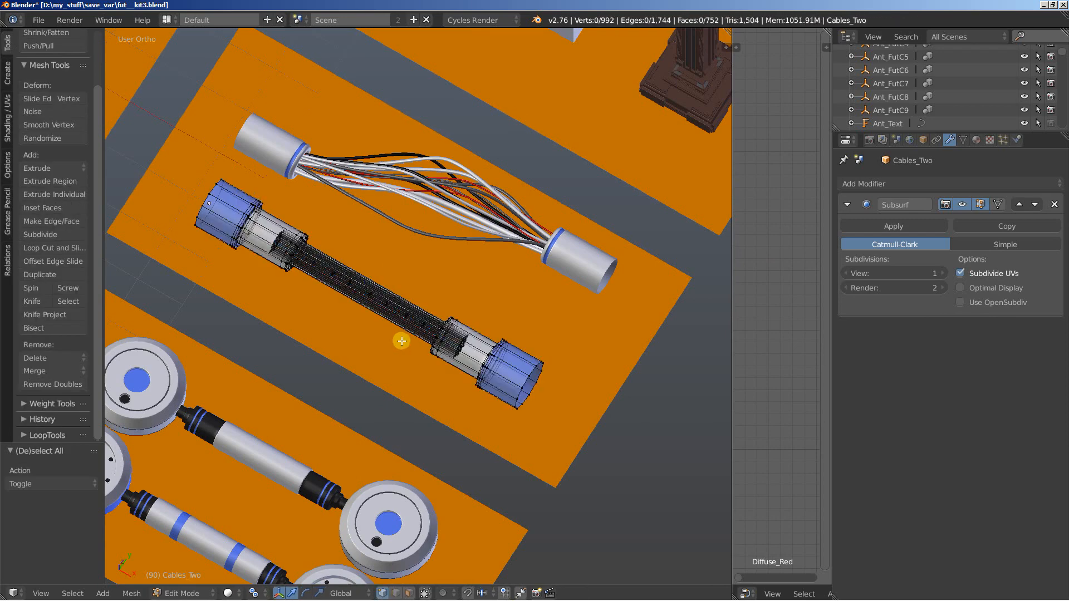
{"action": "key", "text": "KP_7"}
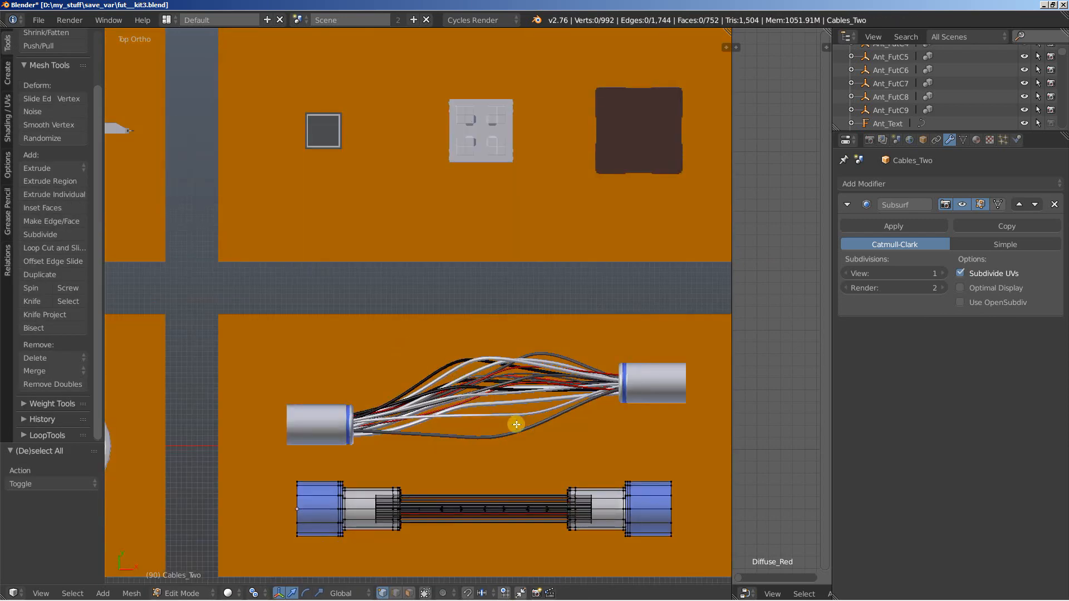
{"action": "middle_click_drag", "start_coordinate": [544, 430], "coordinate": [390, 287], "text": "shift"}
{"action": "scroll", "coordinate": [390, 286], "scroll_direction": "up", "scroll_amount": 1}
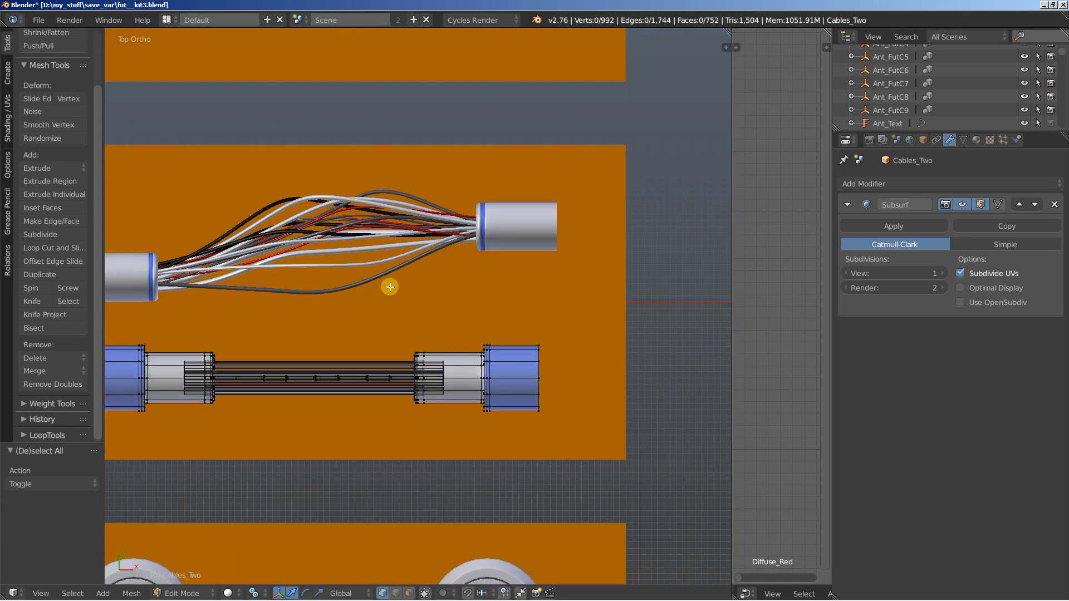
{"action": "key", "text": "b"}
{"action": "left_click_drag", "start_coordinate": [409, 309], "coordinate": [617, 467]}
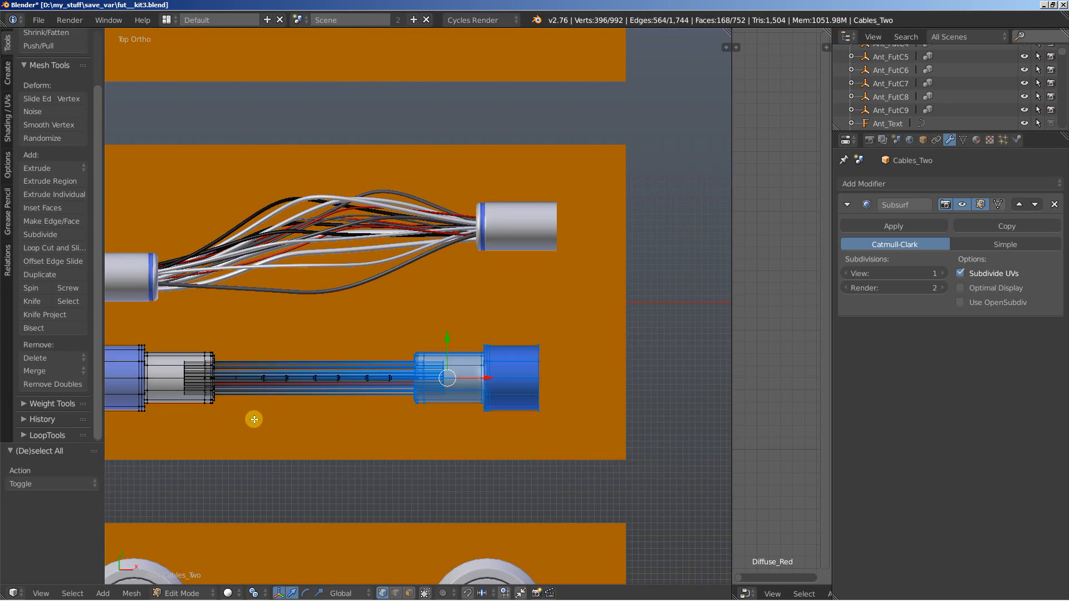
{"action": "key", "text": "g"}
{"action": "key", "text": "x"}
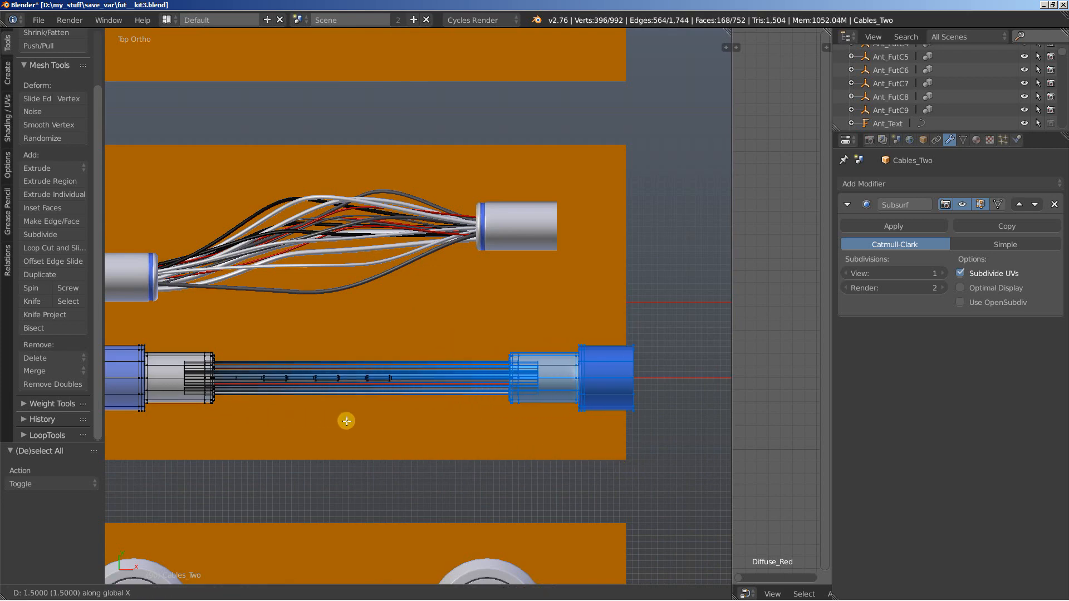
{"action": "left_click", "coordinate": [350, 420]}
{"action": "middle_click_drag", "start_coordinate": [439, 454], "coordinate": [360, 361]}
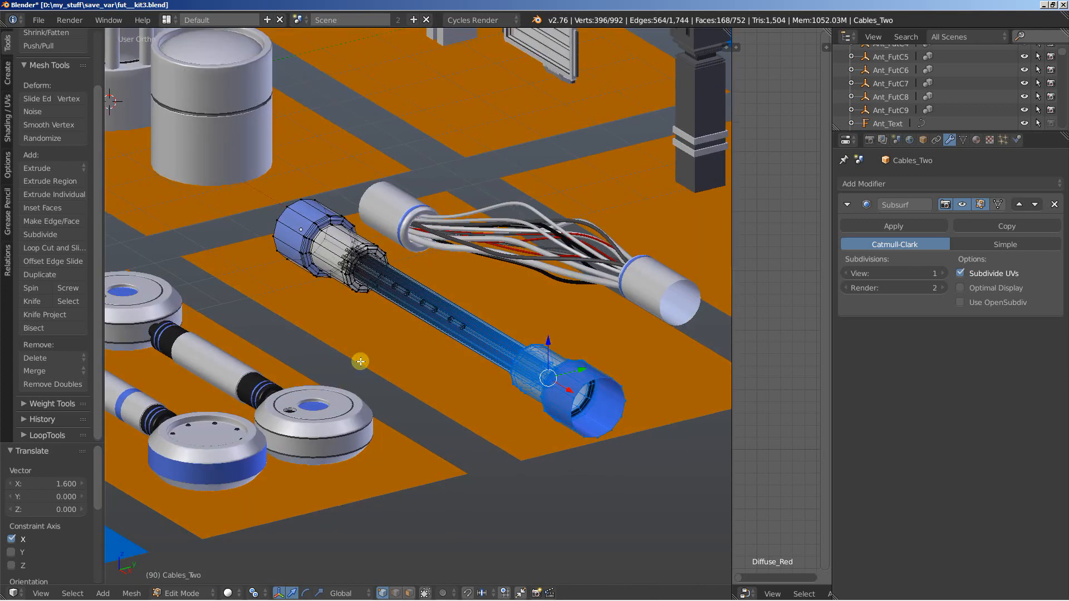
{"action": "scroll", "coordinate": [373, 357], "scroll_direction": "down", "scroll_amount": 1}
{"action": "key", "text": "Tab"}
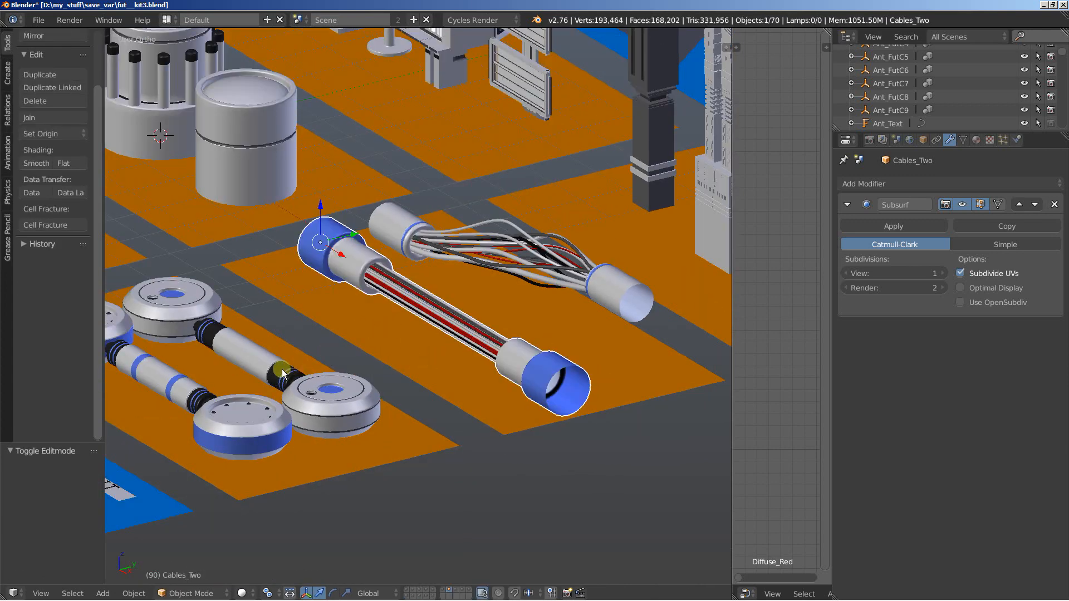
- Examine the mesh of Box_Crate_Medi, the small case with the handle between the two larger crates, in Edit Mode, and return to Object Mode
{"action": "middle_click_drag", "start_coordinate": [240, 370], "coordinate": [511, 508], "text": "shift"}
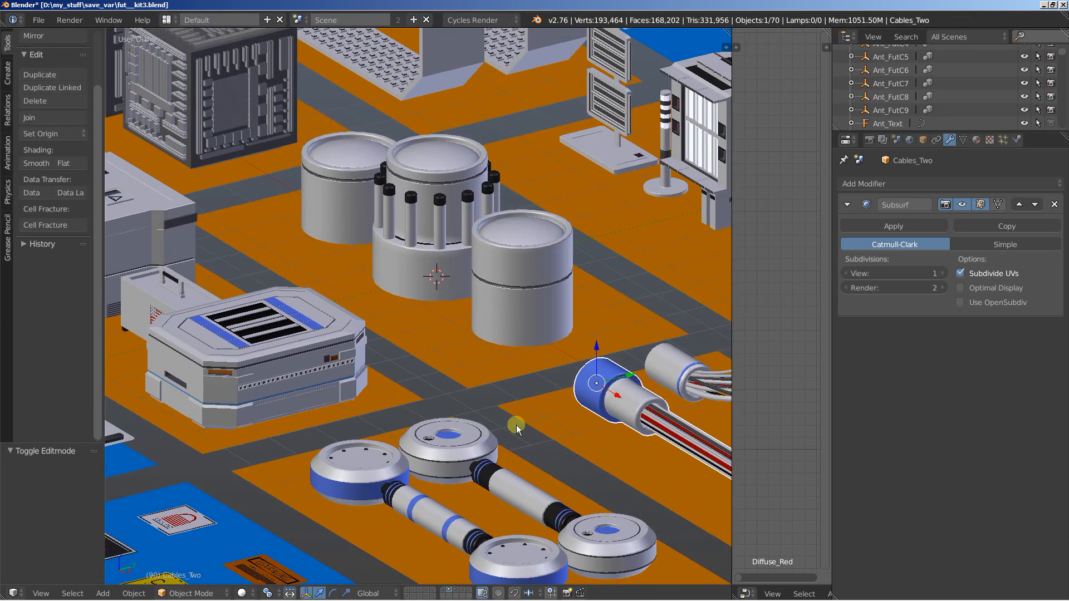
{"action": "middle_click_drag", "start_coordinate": [266, 375], "coordinate": [453, 312]}
{"action": "scroll", "coordinate": [343, 395], "scroll_direction": "down", "scroll_amount": 3}
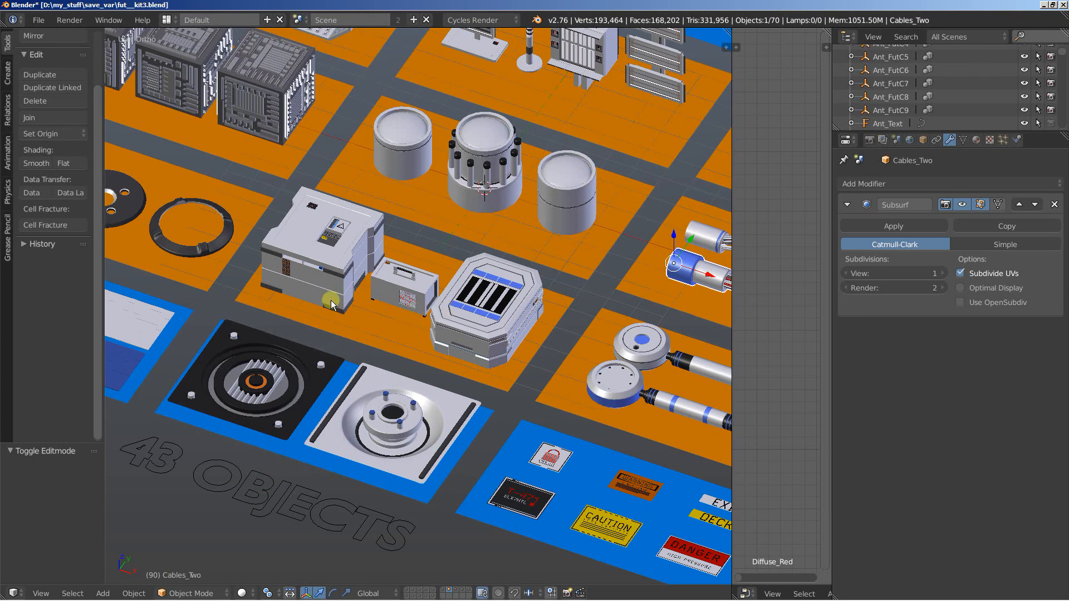
{"action": "scroll", "coordinate": [330, 295], "scroll_direction": "up", "scroll_amount": 2}
{"action": "scroll", "coordinate": [331, 295], "scroll_direction": "up", "scroll_amount": 3}
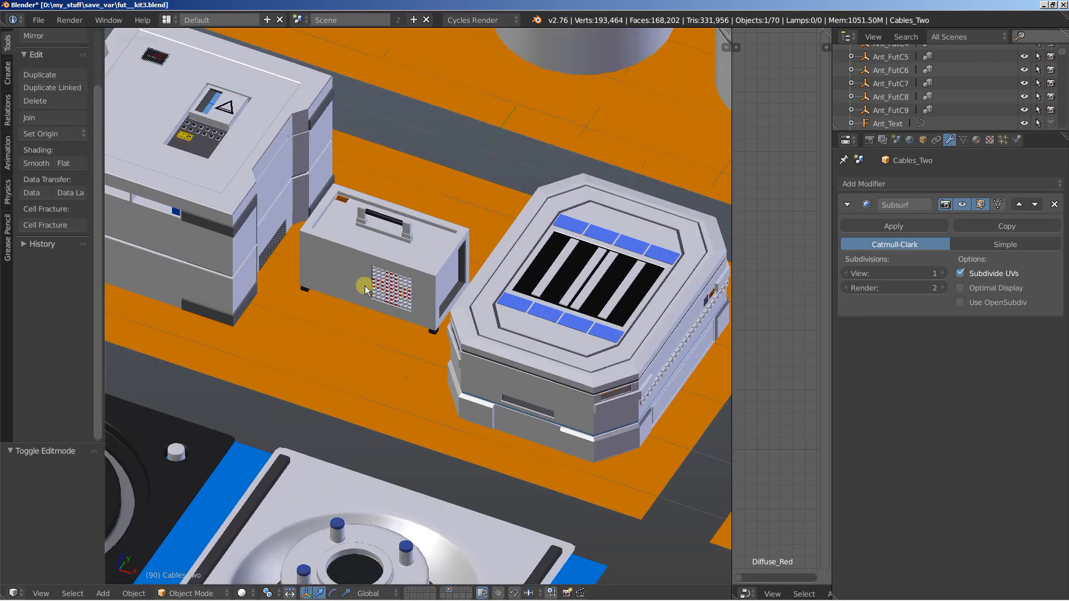
{"action": "right_click", "coordinate": [350, 261]}
{"action": "scroll", "coordinate": [337, 286], "scroll_direction": "up", "scroll_amount": 3}
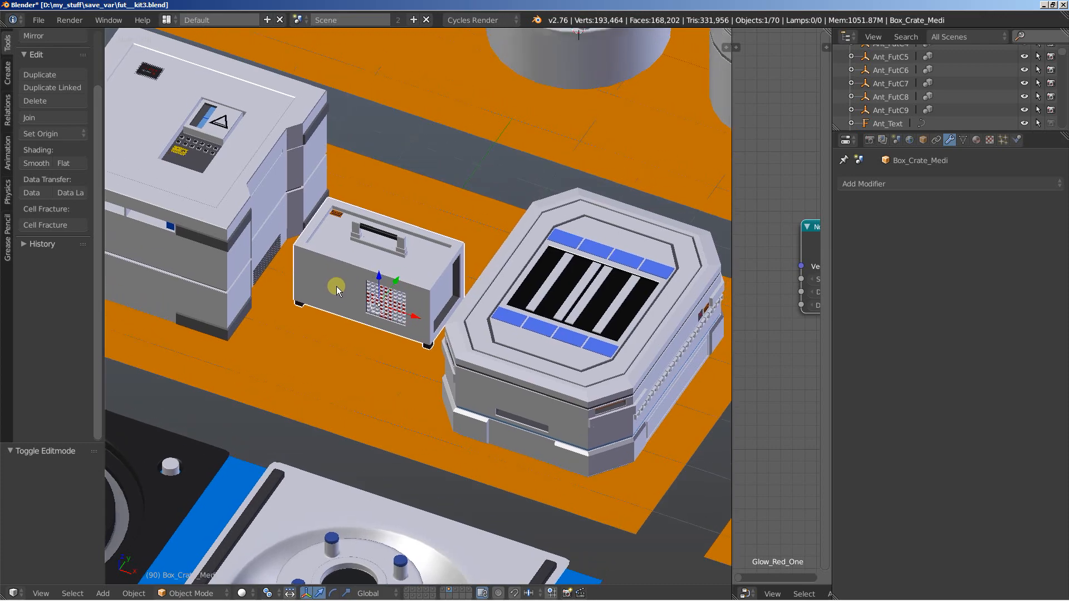
{"action": "scroll", "coordinate": [329, 296], "scroll_direction": "up", "scroll_amount": 1}
{"action": "key", "text": "Tab"}
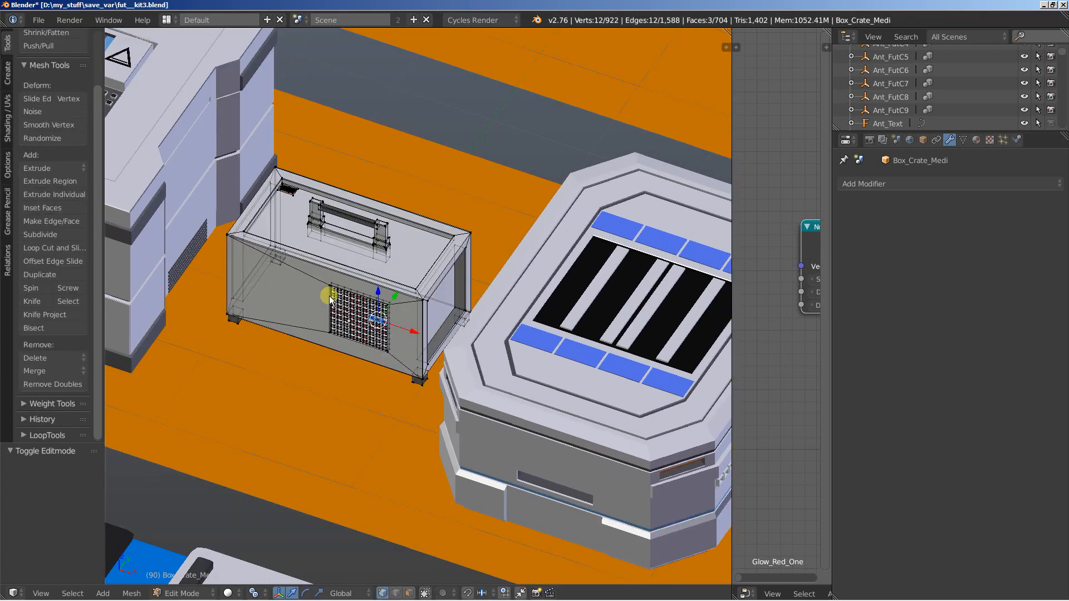
{"action": "mouse_move", "coordinate": [329, 299]}
{"action": "middle_mouse_down"}
{"action": "mouse_move", "coordinate": [292, 295]}
{"action": "mouse_move", "coordinate": [316, 301]}
{"action": "middle_mouse_up"}
{"action": "key", "text": "Tab"}
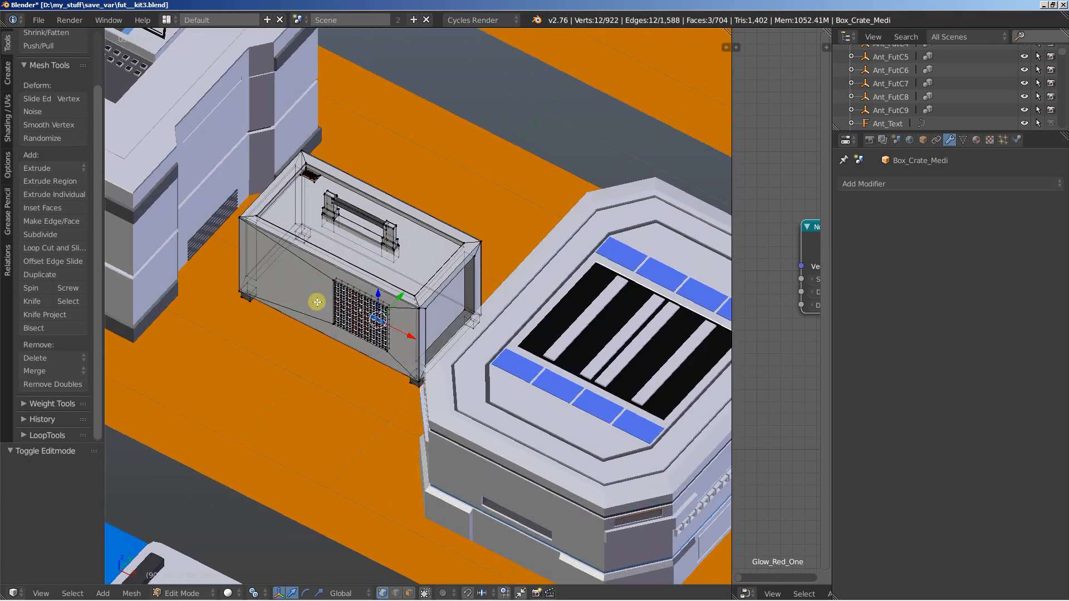
- Examine the mesh of Box_Crat_Two, the octagonal crate with the slotted lid, in Edit Mode, and return to Object Mode
{"action": "middle_click_drag", "start_coordinate": [222, 292], "coordinate": [634, 178], "text": "shift"}
{"action": "scroll", "coordinate": [526, 226], "scroll_direction": "down", "scroll_amount": 5}
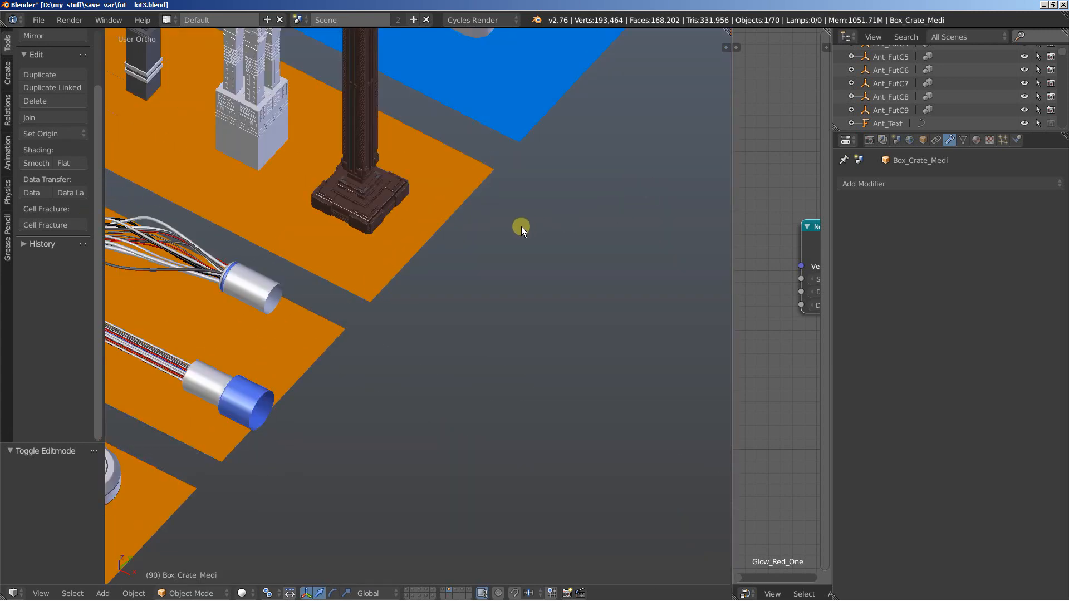
{"action": "middle_click_drag", "start_coordinate": [382, 230], "coordinate": [367, 371], "text": "shift"}
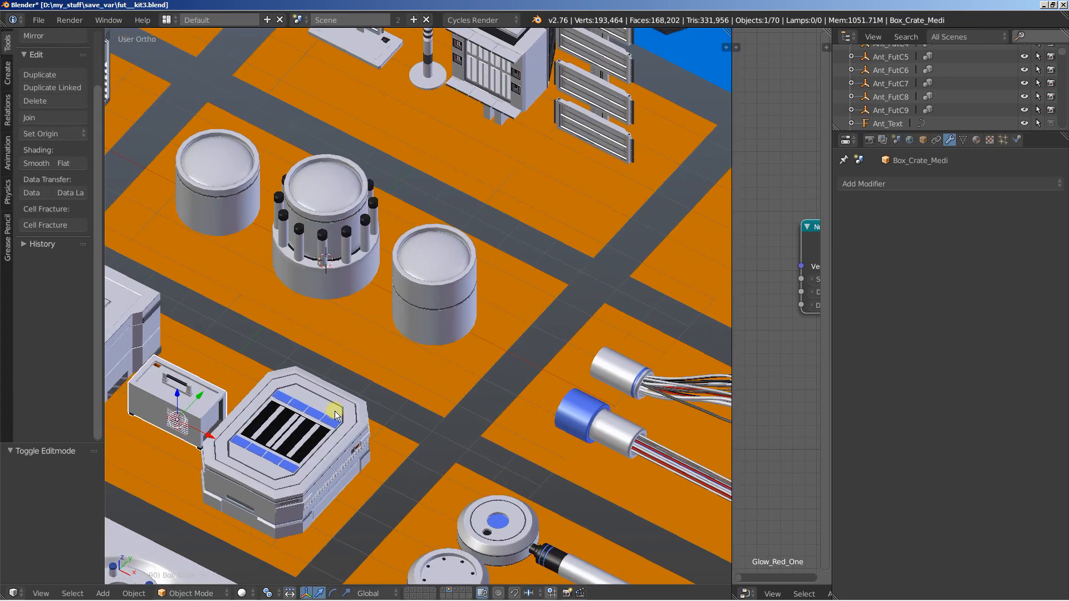
{"action": "right_click", "coordinate": [334, 412]}
{"action": "key", "text": "Tab"}
{"action": "middle_click_drag", "start_coordinate": [296, 434], "coordinate": [425, 319], "text": "shift"}
{"action": "scroll", "coordinate": [444, 250], "scroll_direction": "up", "scroll_amount": 7}
{"action": "key", "text": "Tab"}
- Open Sig_Sm_One, the dark T-471 sign, in Edit Mode and examine the mesh of its lettering up close
{"action": "scroll", "coordinate": [477, 279], "scroll_direction": "down", "scroll_amount": 5}
{"action": "scroll", "coordinate": [477, 285], "scroll_direction": "down", "scroll_amount": 8}
{"action": "scroll", "coordinate": [425, 319], "scroll_direction": "up", "scroll_amount": 4}
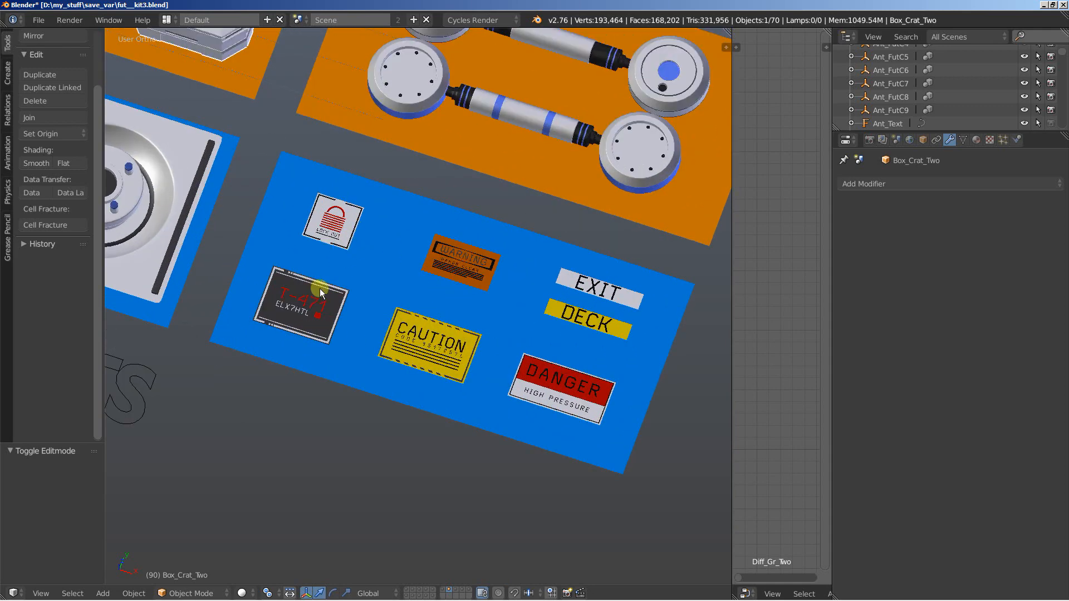
{"action": "scroll", "coordinate": [320, 288], "scroll_direction": "up", "scroll_amount": 3}
{"action": "middle_click_drag", "start_coordinate": [410, 249], "coordinate": [513, 292], "text": "shift"}
{"action": "right_click", "coordinate": [435, 350]}
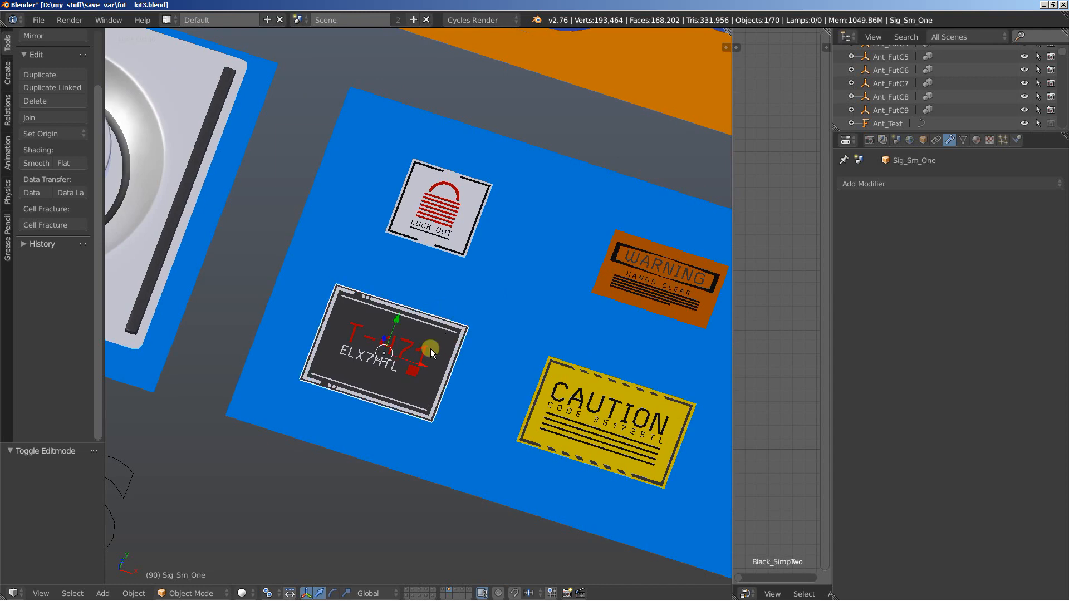
{"action": "scroll", "coordinate": [465, 298], "scroll_direction": "up", "scroll_amount": 4}
{"action": "scroll", "coordinate": [466, 299], "scroll_direction": "up", "scroll_amount": 2}
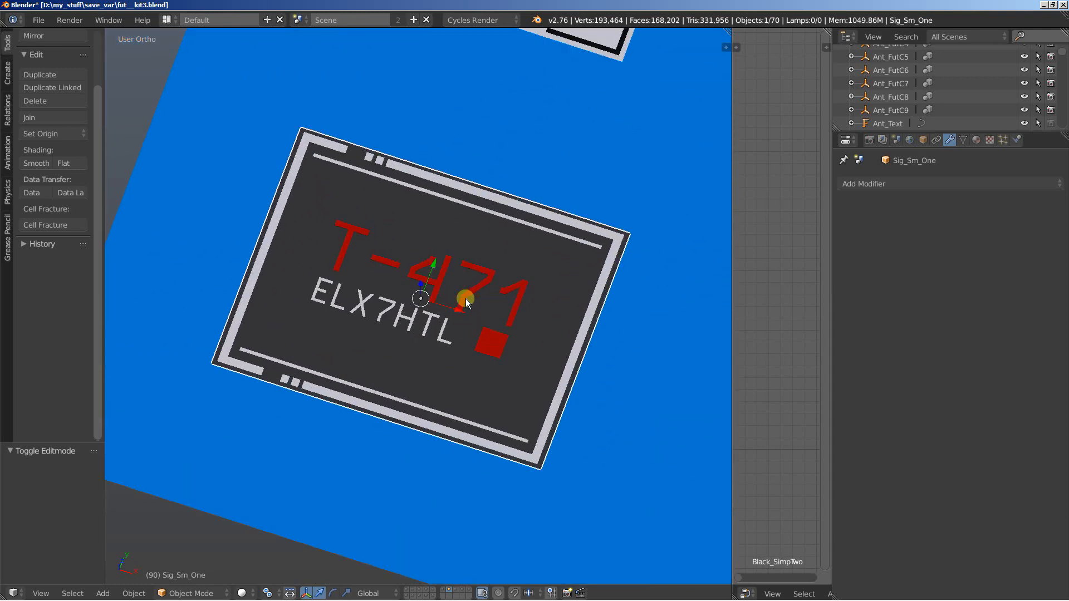
{"action": "key", "text": "Tab"}
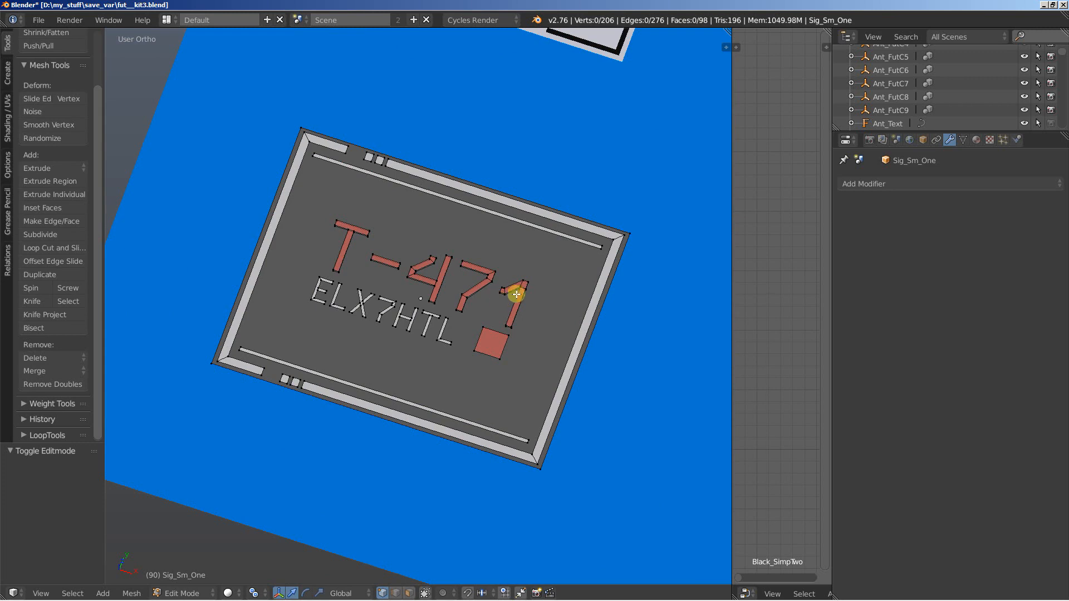
{"action": "scroll", "coordinate": [519, 267], "scroll_direction": "up", "scroll_amount": 2}
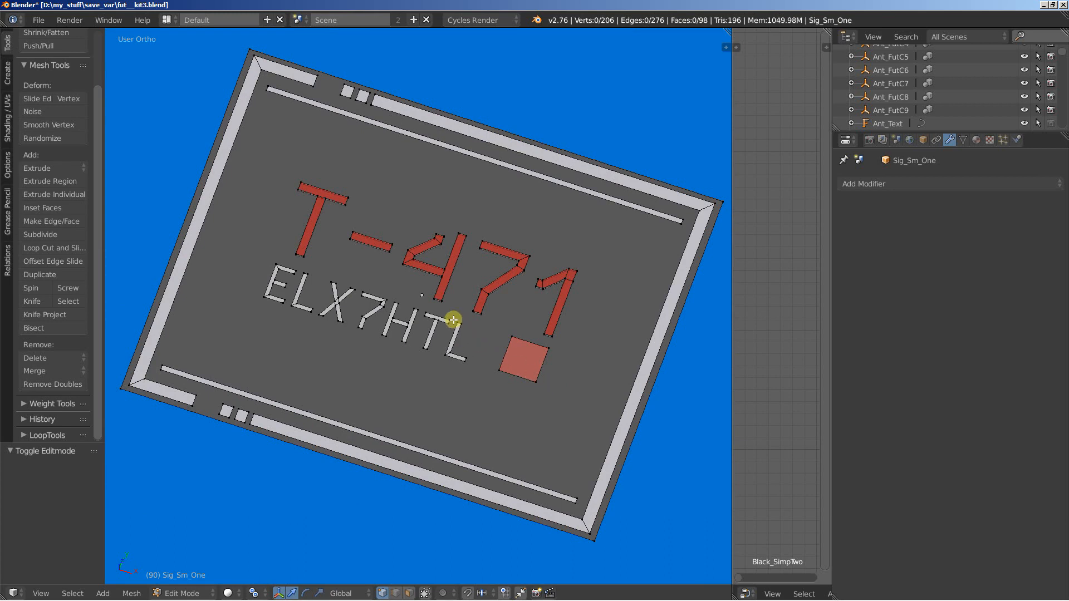
{"action": "scroll", "coordinate": [322, 300], "scroll_direction": "up", "scroll_amount": 1}
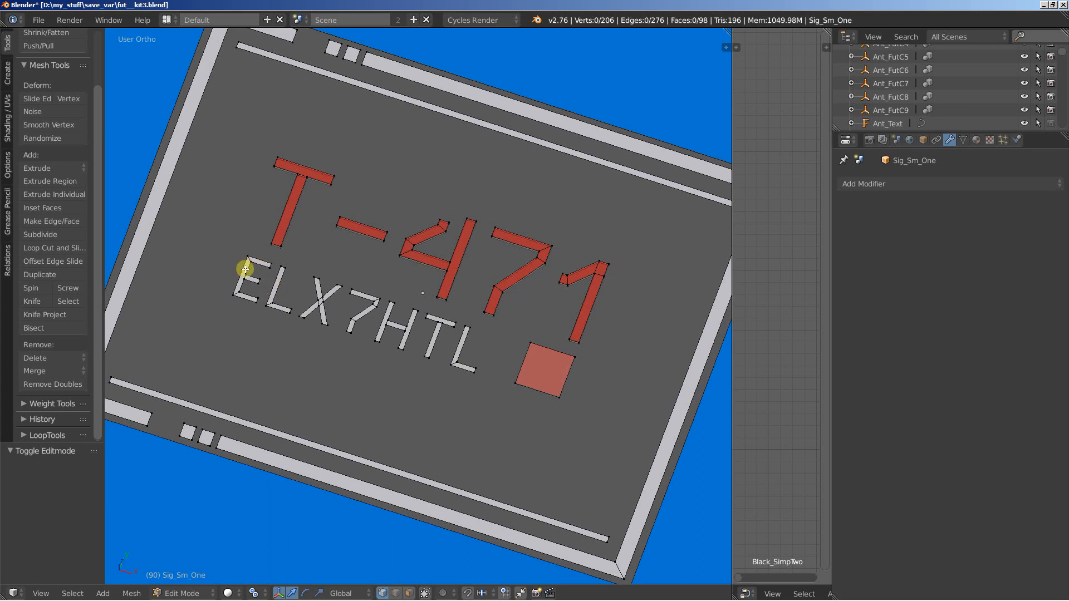
- Examine individual vertices of the letter X in the small white text of the T-471 sign, and return to Object Mode
{"action": "scroll", "coordinate": [280, 301], "scroll_direction": "up", "scroll_amount": 1}
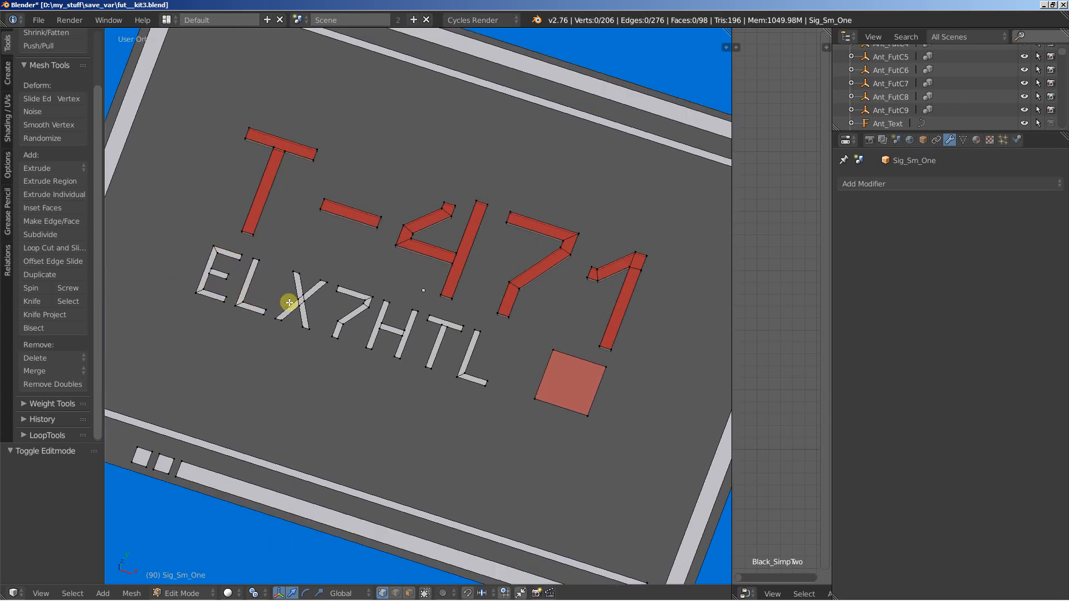
{"action": "right_click", "coordinate": [276, 315]}
{"action": "right_click", "coordinate": [297, 308]}
{"action": "right_click", "coordinate": [300, 326]}
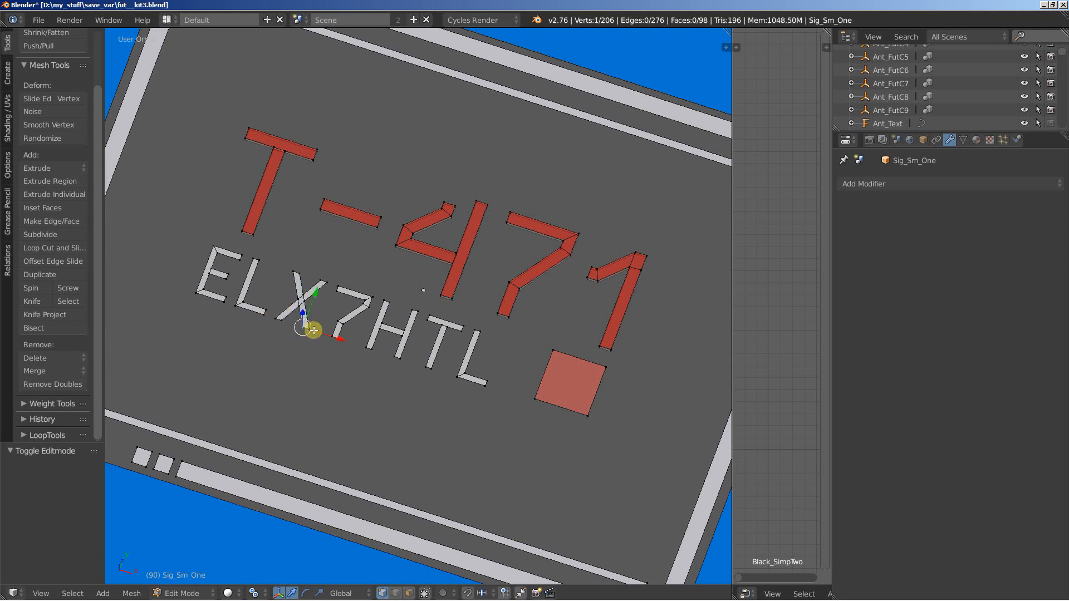
{"action": "middle_click_drag", "start_coordinate": [334, 339], "coordinate": [360, 337]}
{"action": "scroll", "coordinate": [361, 336], "scroll_direction": "down", "scroll_amount": 3}
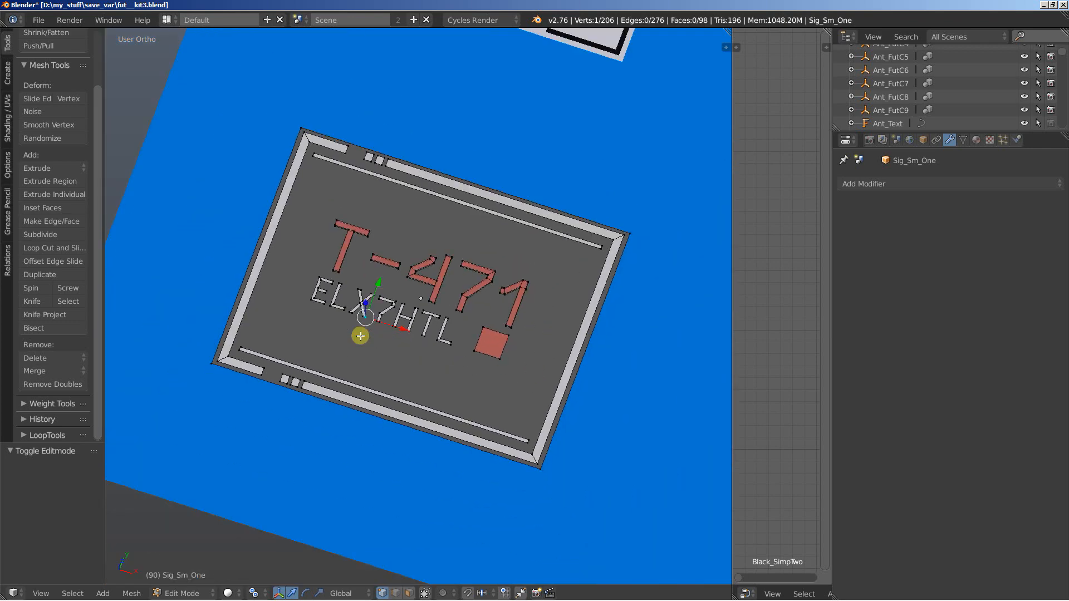
{"action": "key", "text": "Tab"}
- Examine the mesh of Sig_Sm_Three, the DANGER HIGH PRESSURE sign, and its small lettering in Edit Mode, and return to Object Mode
{"action": "scroll", "coordinate": [361, 336], "scroll_direction": "down", "scroll_amount": 4}
{"action": "middle_click_drag", "start_coordinate": [396, 333], "coordinate": [665, 187], "text": "shift"}
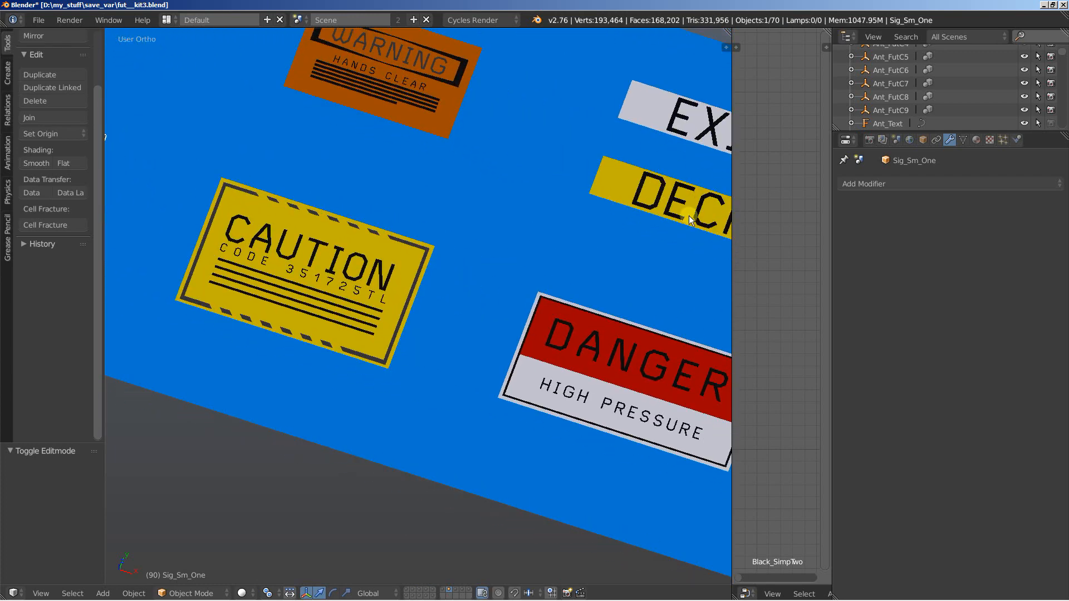
{"action": "right_click", "coordinate": [626, 378]}
{"action": "middle_click_drag", "start_coordinate": [627, 374], "coordinate": [441, 293], "text": "shift"}
{"action": "key", "text": "Tab"}
{"action": "scroll", "coordinate": [411, 282], "scroll_direction": "up", "scroll_amount": 5}
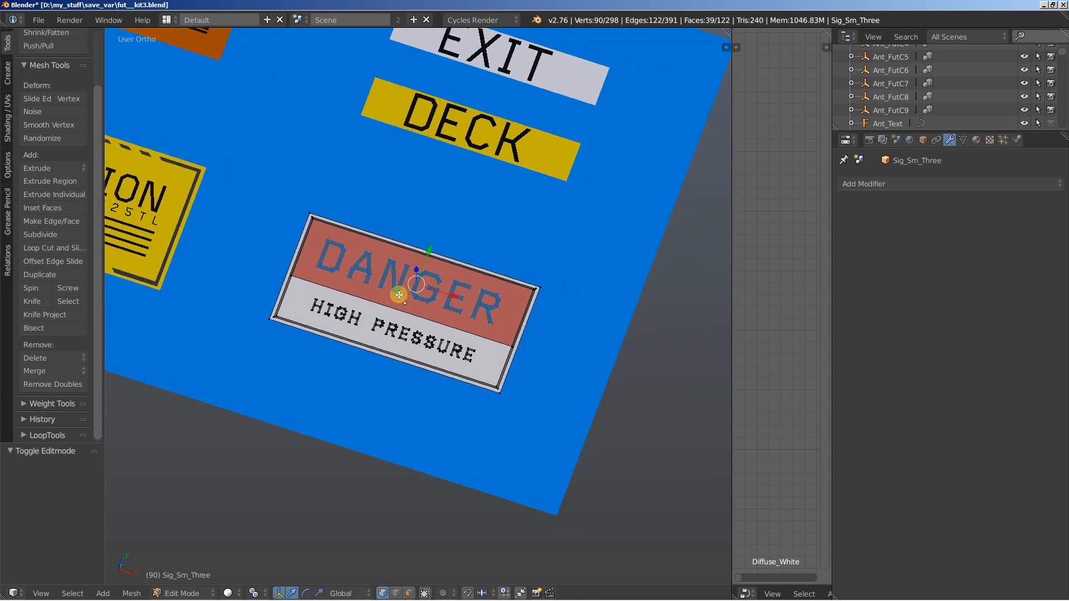
{"action": "scroll", "coordinate": [399, 295], "scroll_direction": "up", "scroll_amount": 2}
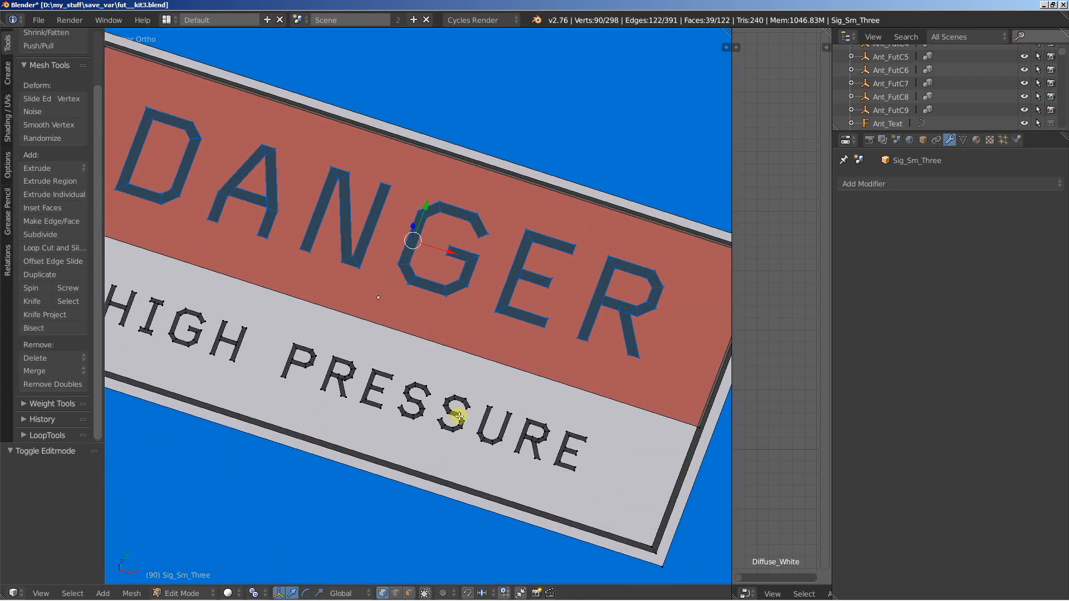
{"action": "right_click", "coordinate": [426, 393]}
{"action": "scroll", "coordinate": [443, 334], "scroll_direction": "up", "scroll_amount": 5}
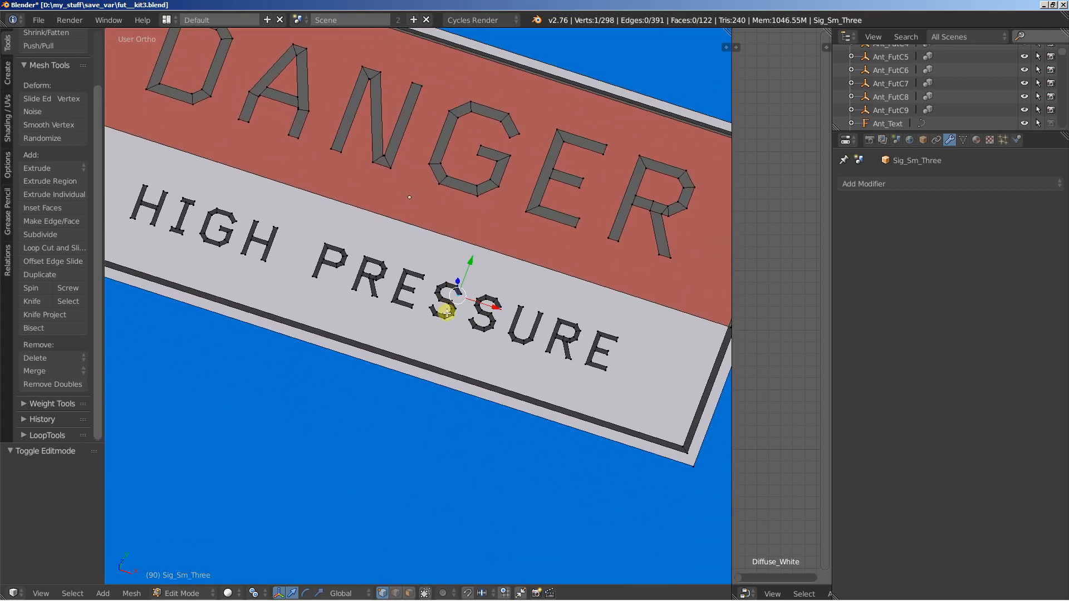
{"action": "scroll", "coordinate": [447, 314], "scroll_direction": "down", "scroll_amount": 8}
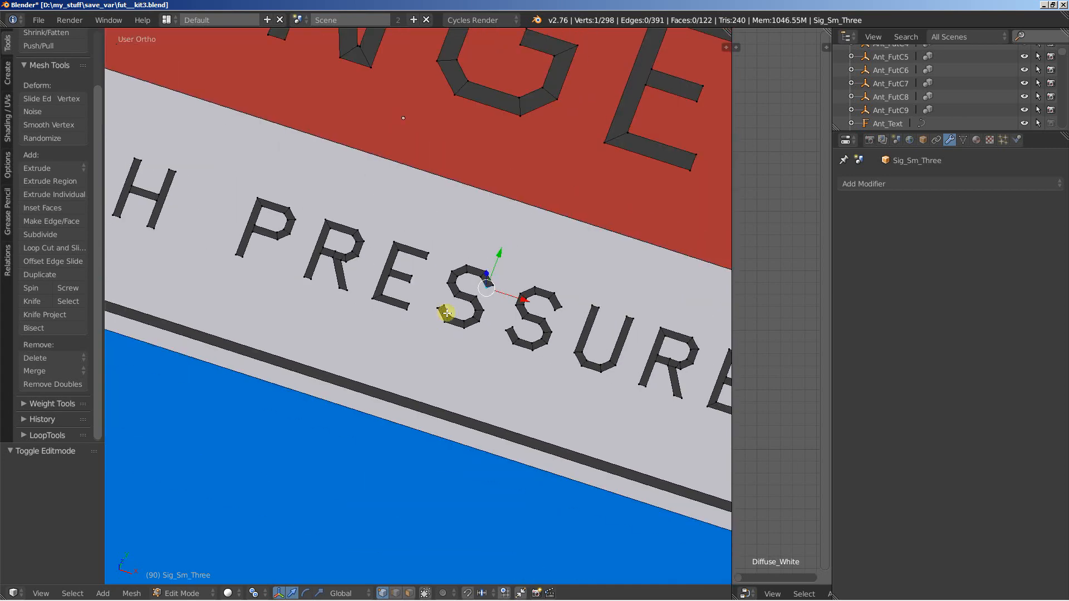
{"action": "scroll", "coordinate": [446, 313], "scroll_direction": "down", "scroll_amount": 6}
{"action": "key", "text": "Tab"}
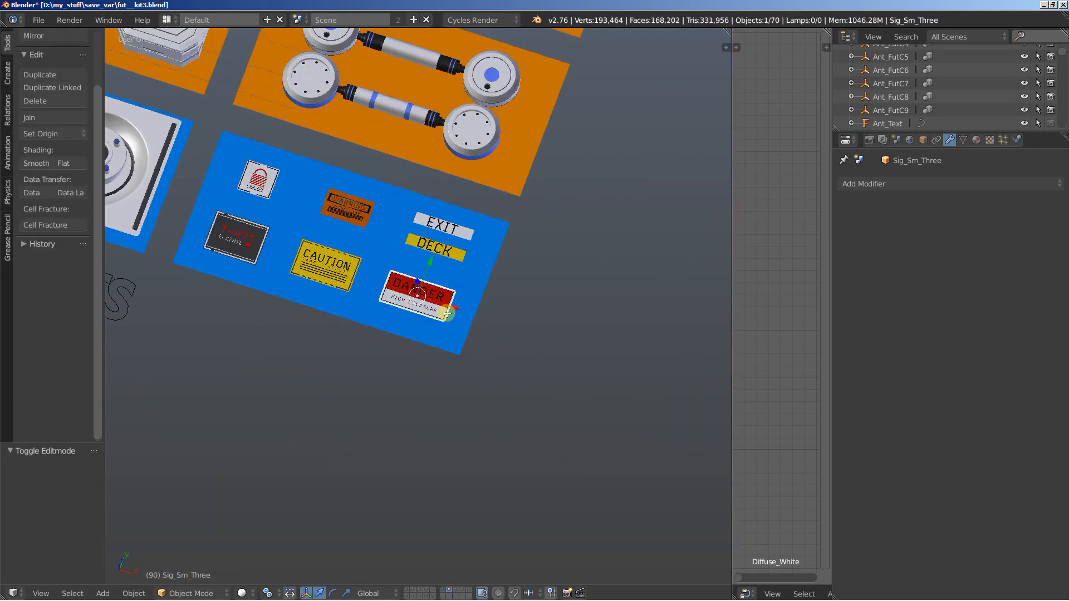
- Review the whole 43-object layer from an angled view and display the layer holding the 55 objects
{"action": "middle_click_drag", "start_coordinate": [327, 212], "coordinate": [494, 431], "text": "shift"}
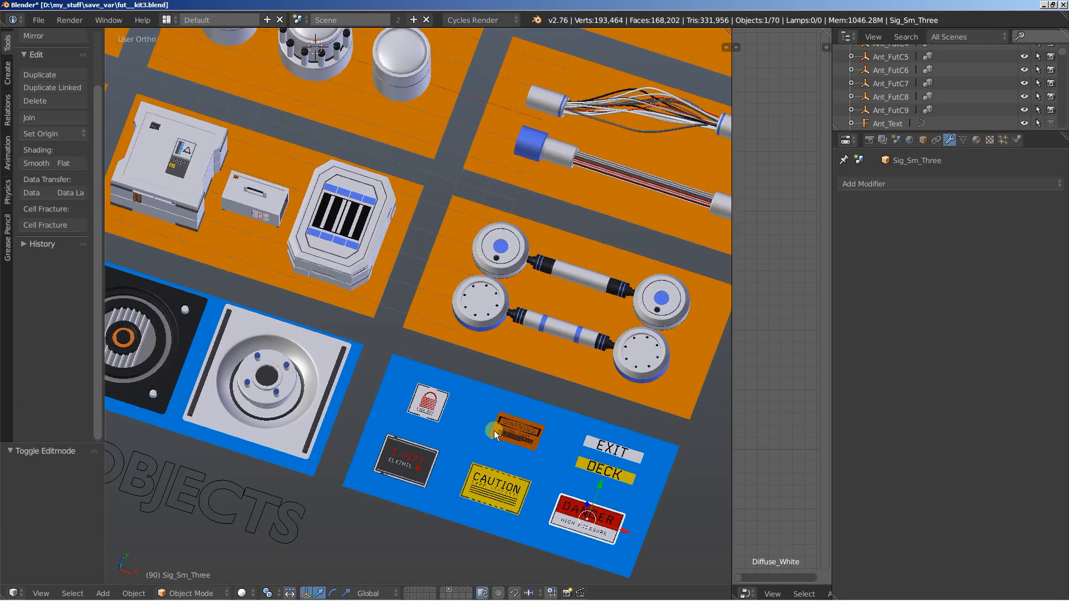
{"action": "scroll", "coordinate": [471, 398], "scroll_direction": "down", "scroll_amount": 3}
{"action": "middle_click_drag", "start_coordinate": [410, 360], "coordinate": [484, 451], "text": "shift"}
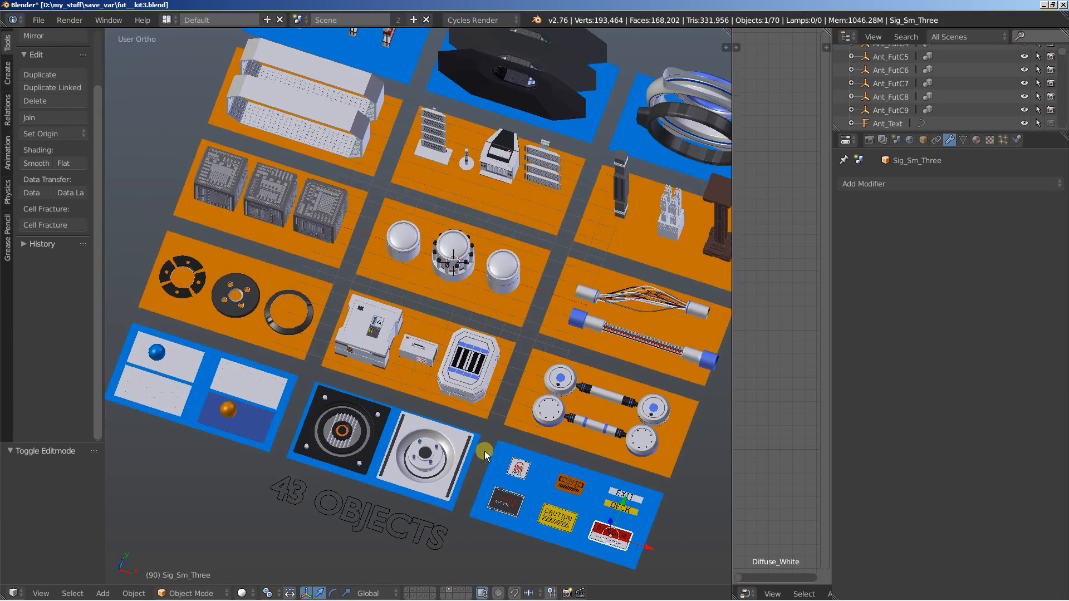
{"action": "middle_click_drag", "start_coordinate": [504, 329], "coordinate": [503, 296], "text": "shift"}
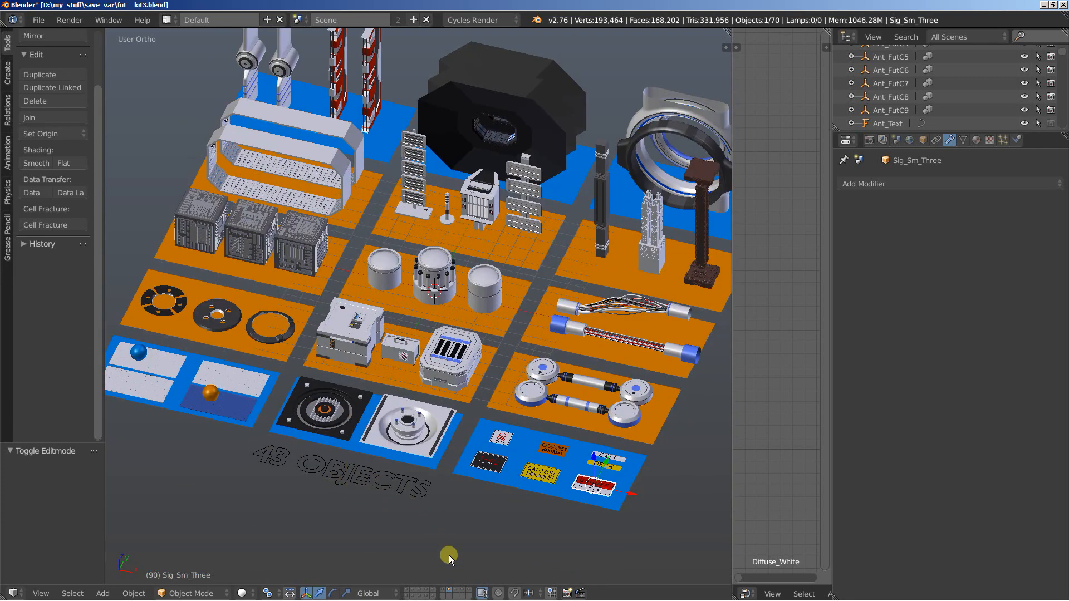
{"action": "left_click", "coordinate": [442, 590]}
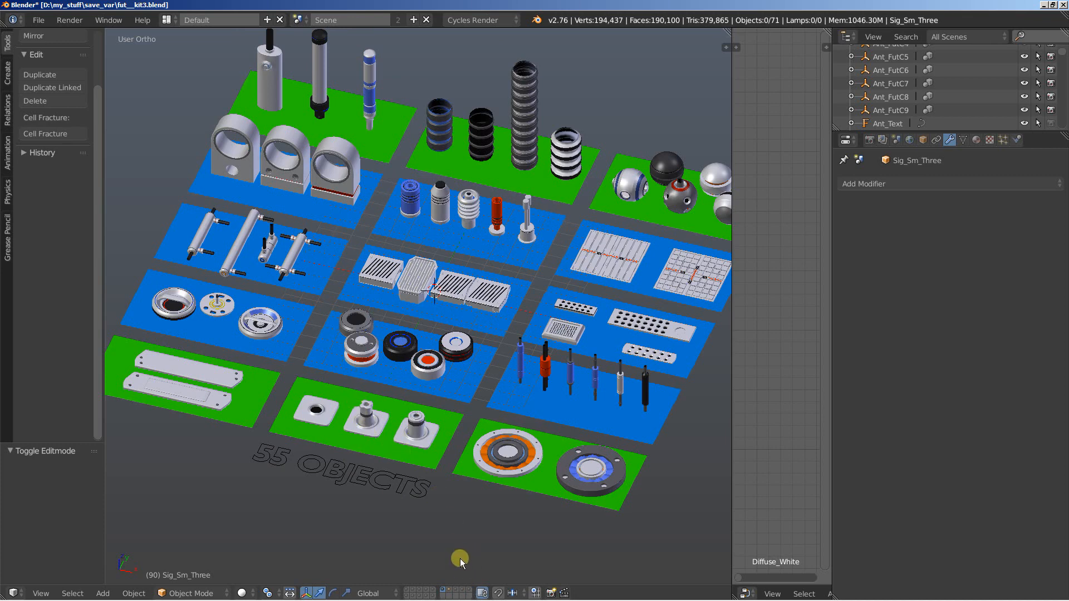
- Display the layer with the hexagonal corridor module and examine its front opening, exhaust pipes and side details up close
{"action": "left_click", "coordinate": [455, 591]}
{"action": "middle_click_drag", "start_coordinate": [521, 431], "coordinate": [500, 425]}
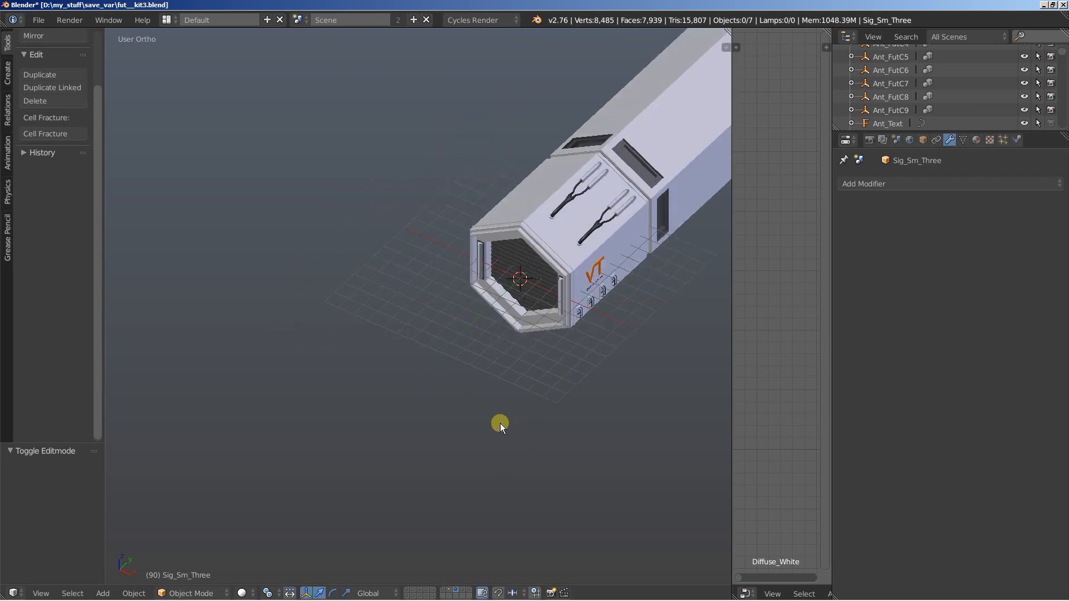
{"action": "middle_click_drag", "start_coordinate": [576, 390], "coordinate": [446, 444], "text": "shift"}
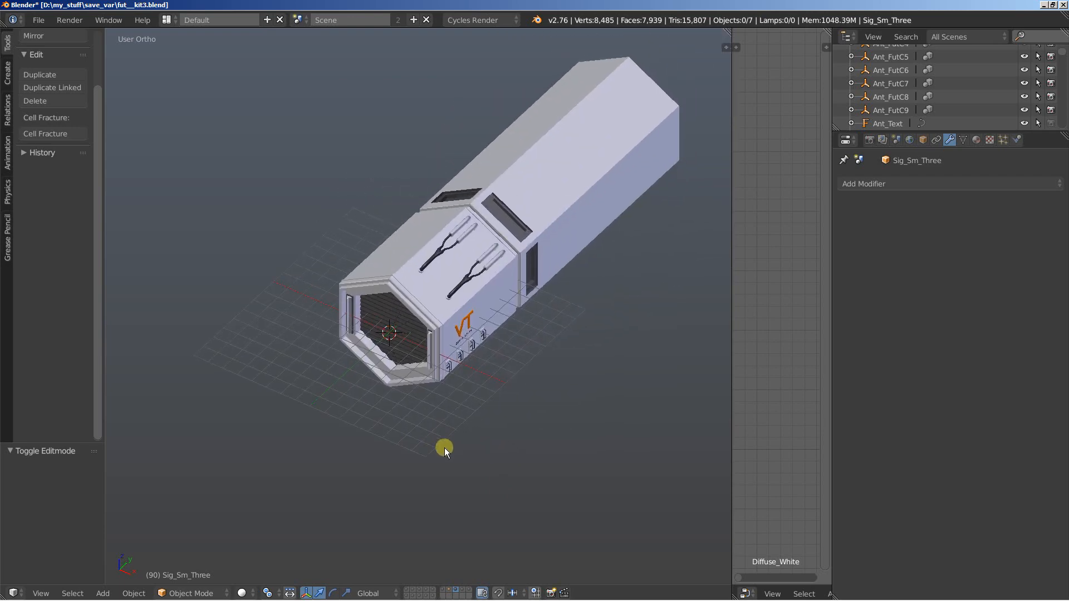
{"action": "scroll", "coordinate": [427, 457], "scroll_direction": "up", "scroll_amount": 4}
{"action": "scroll", "coordinate": [426, 457], "scroll_direction": "up", "scroll_amount": 1}
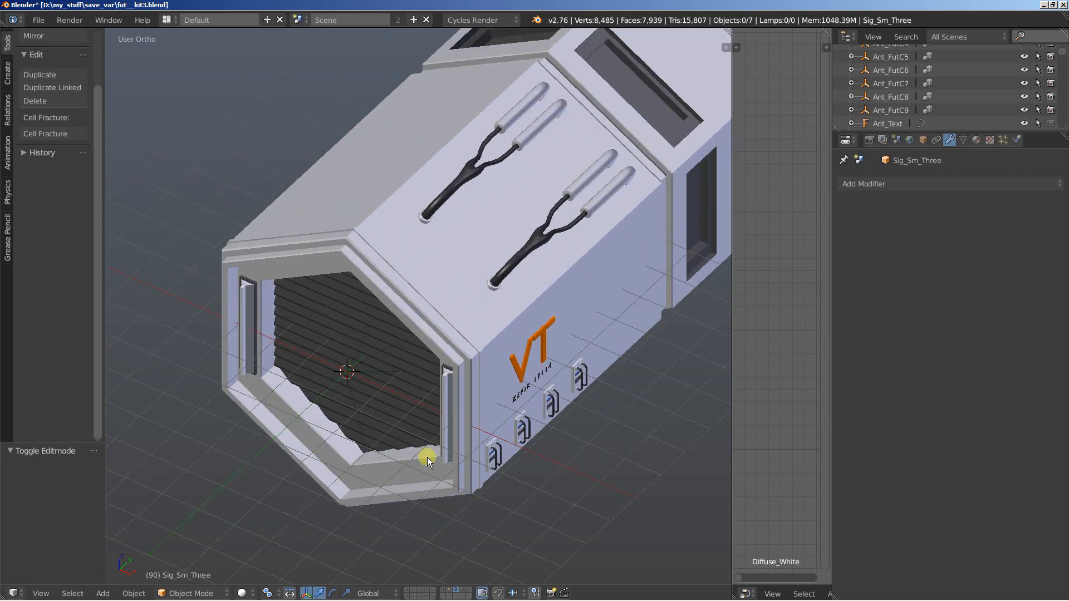
{"action": "middle_click_drag", "start_coordinate": [429, 452], "coordinate": [389, 354]}
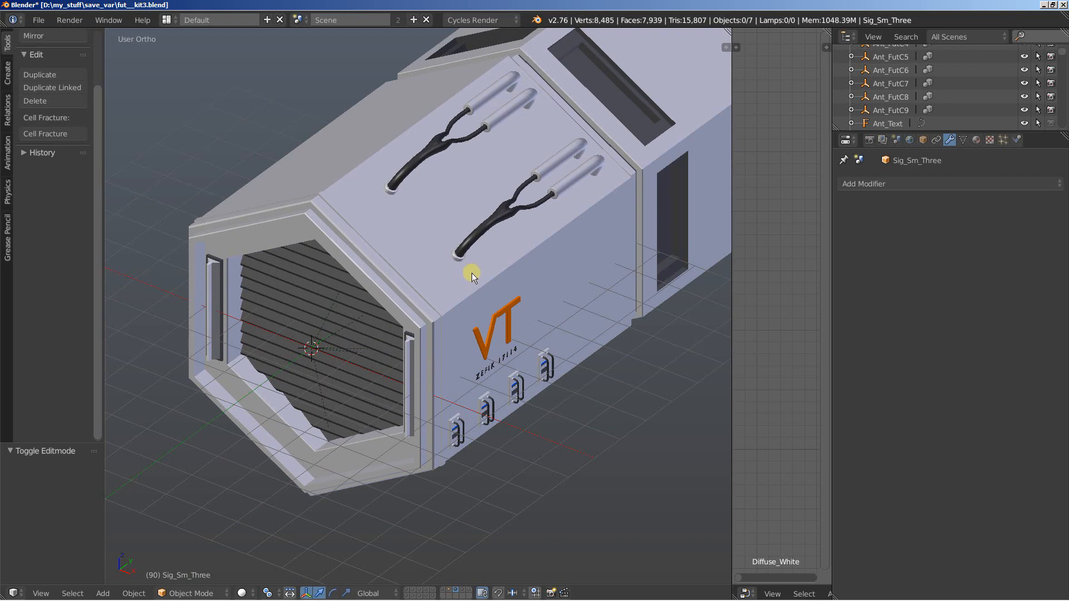
{"action": "scroll", "coordinate": [481, 271], "scroll_direction": "up", "scroll_amount": 2}
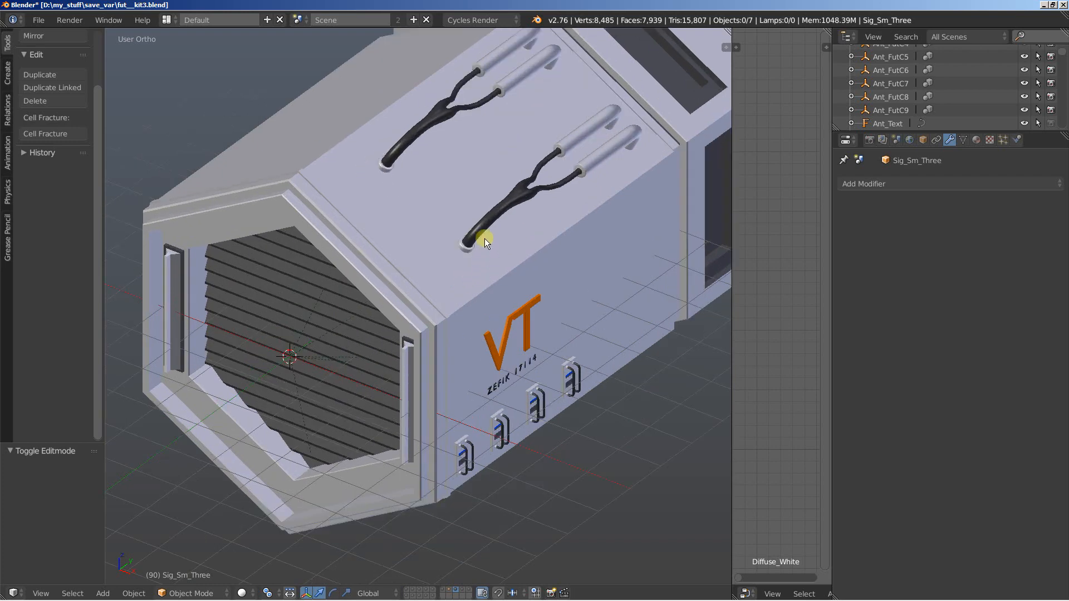
- Inspect the exhaust pipes Co2_Exau_One, examine the mesh of Co2_Main_Part in Edit Mode, and return to Object Mode
{"action": "right_click", "coordinate": [483, 224]}
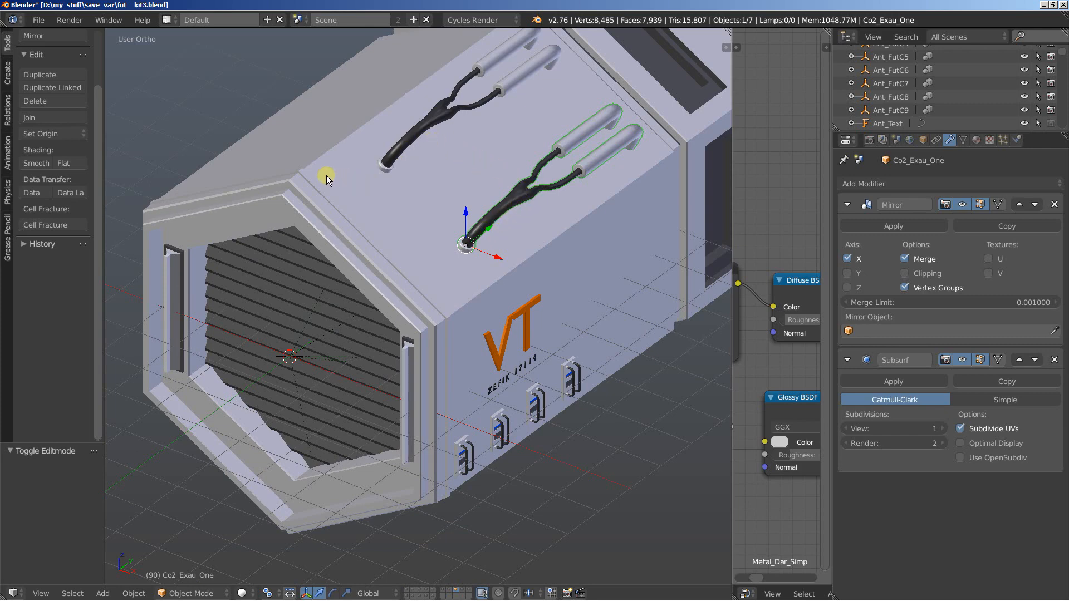
{"action": "right_click", "coordinate": [299, 176]}
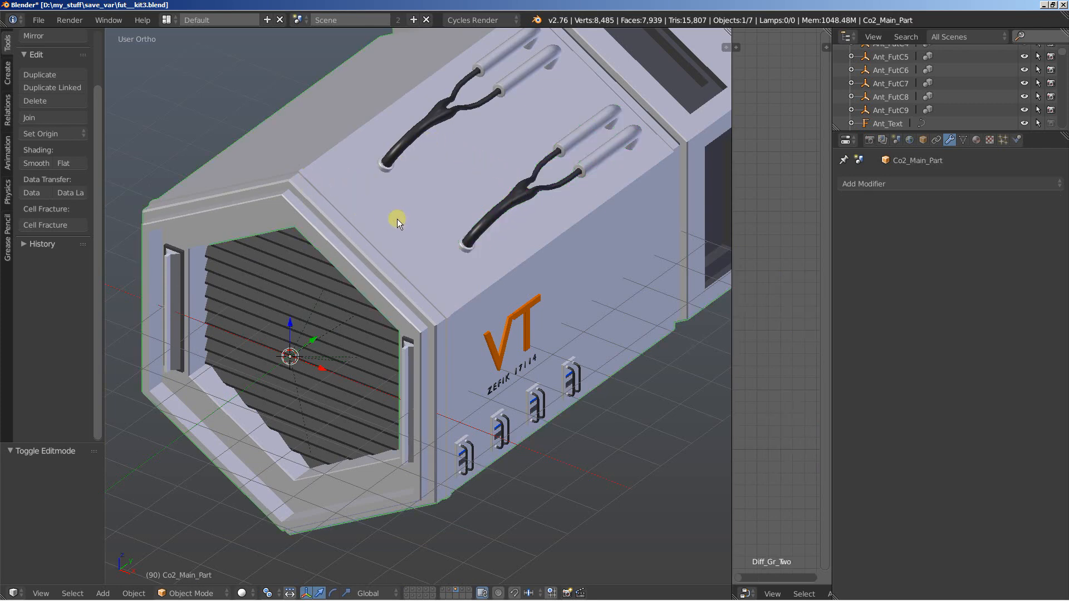
{"action": "scroll", "coordinate": [423, 225], "scroll_direction": "down", "scroll_amount": 1}
{"action": "key", "text": "Tab"}
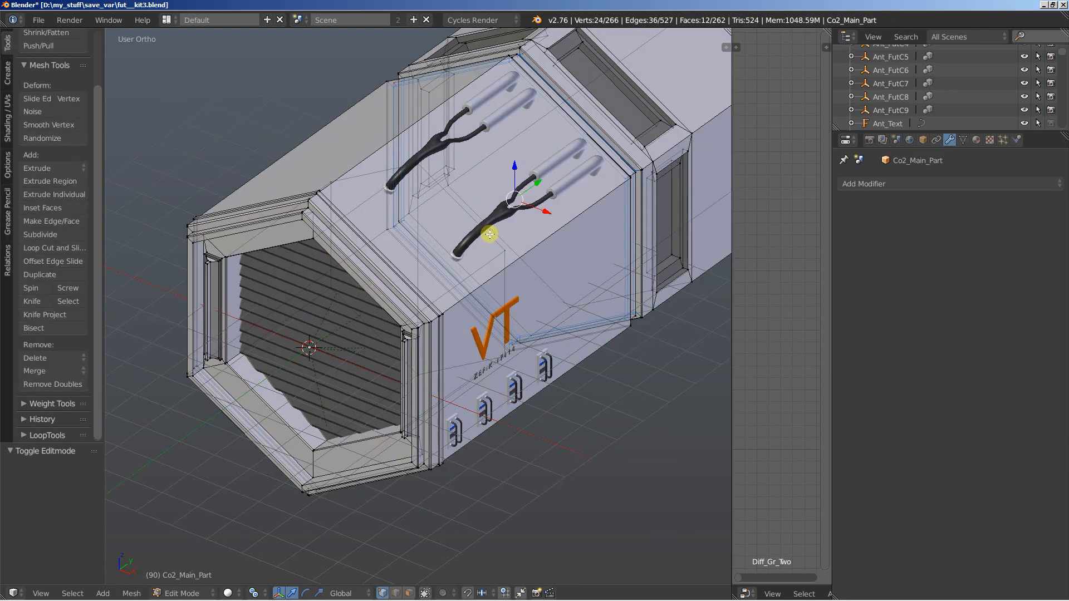
{"action": "middle_click_drag", "start_coordinate": [489, 233], "coordinate": [517, 265]}
{"action": "scroll", "coordinate": [517, 264], "scroll_direction": "up", "scroll_amount": 1}
{"action": "key", "text": "Tab"}
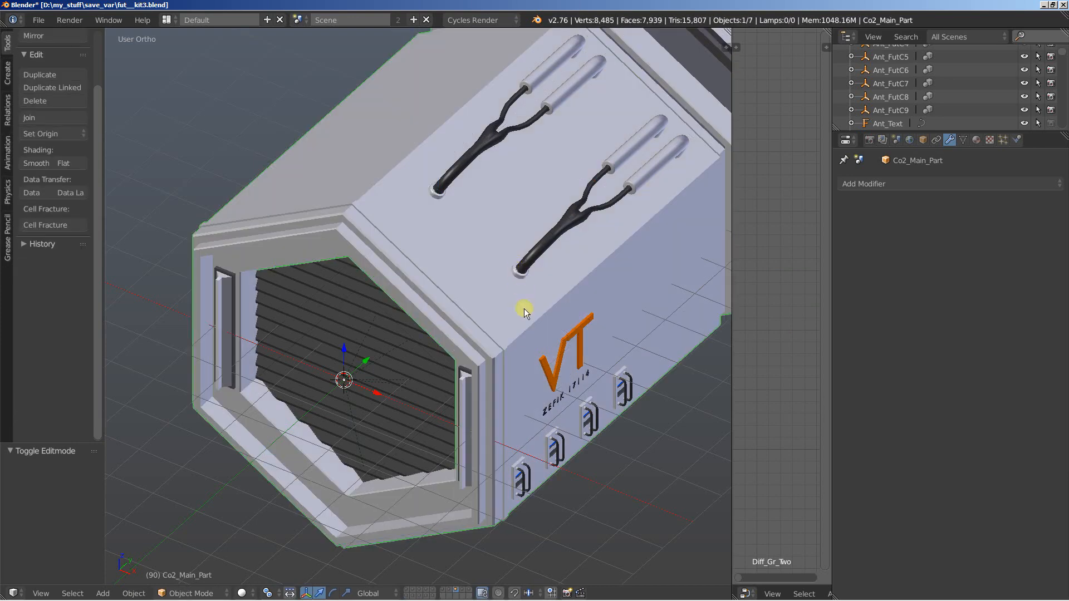
- Edit the orange text object Co2_Text_Side on the module's side to read VN, and return to Object Mode
{"action": "right_click", "coordinate": [542, 363]}
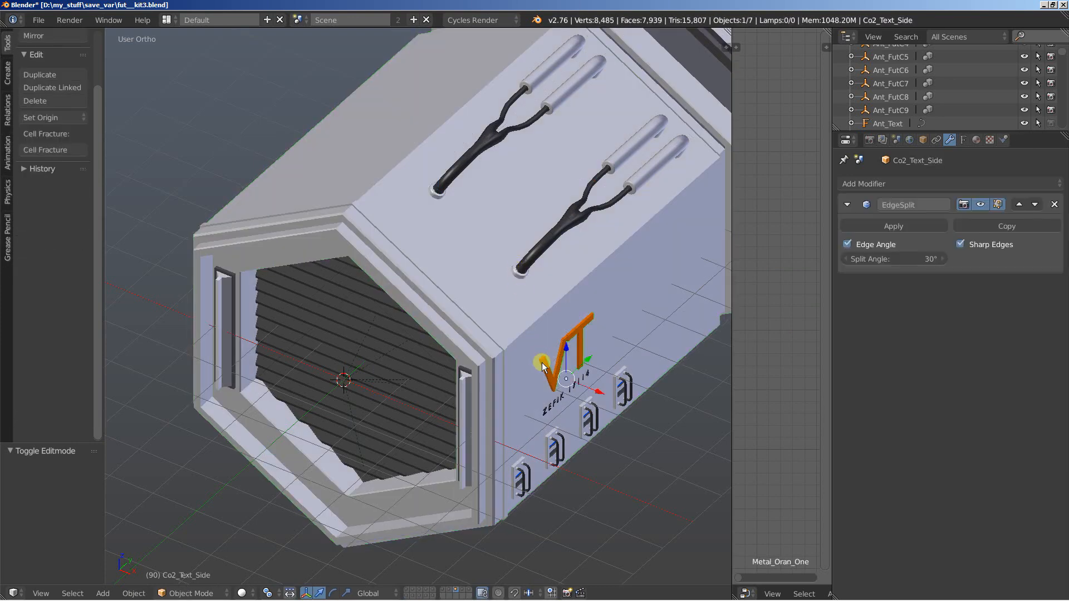
{"action": "middle_click_drag", "start_coordinate": [587, 366], "coordinate": [498, 352], "text": "shift"}
{"action": "key", "text": "Tab"}
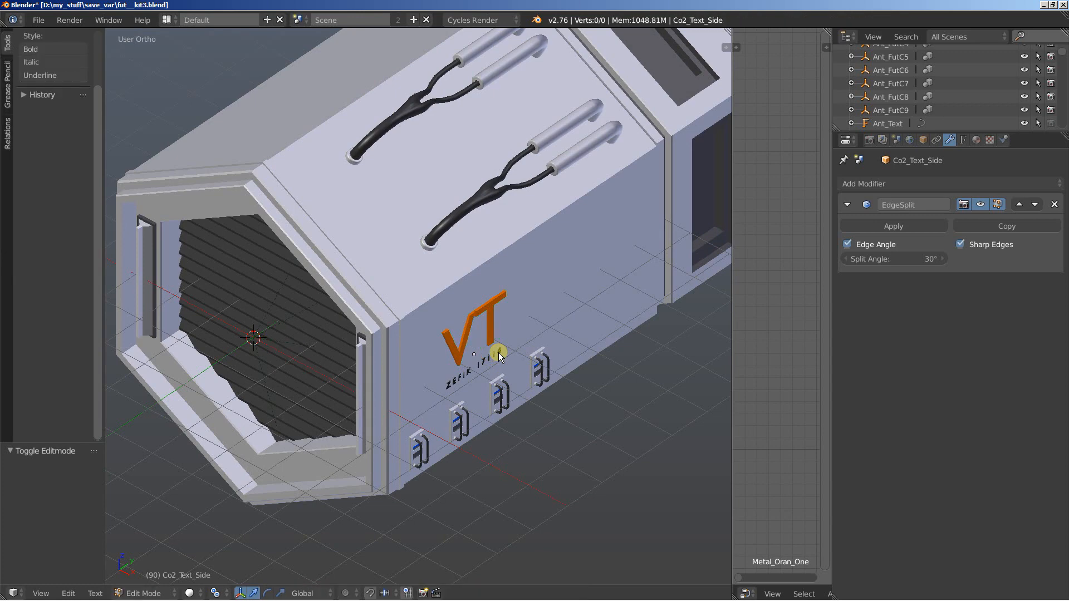
{"action": "key", "text": "BackSpace"}
{"action": "type", "text": "N"}
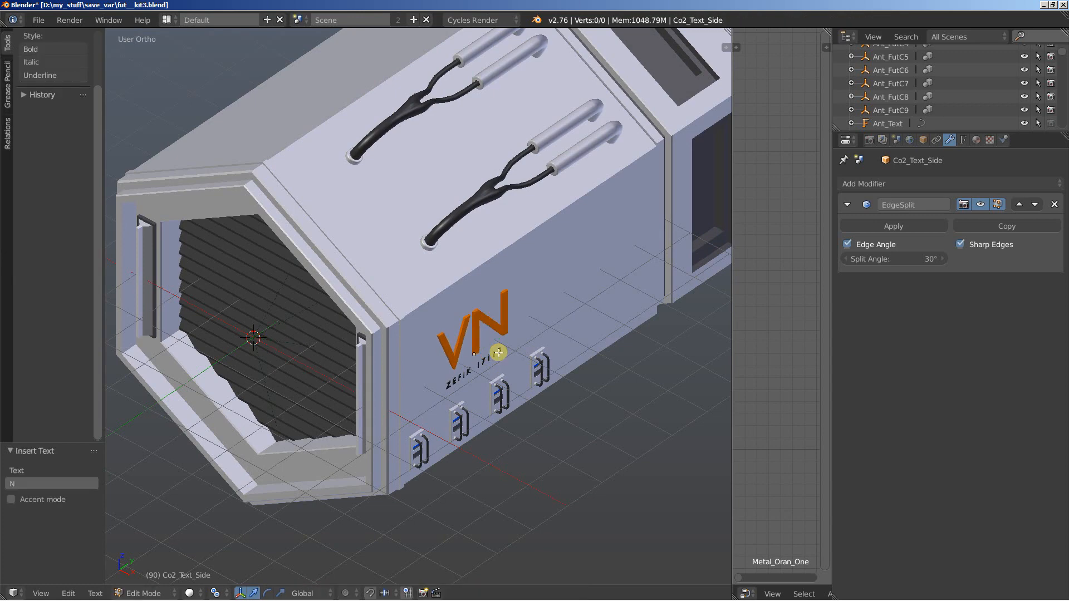
{"action": "key", "text": "Tab"}
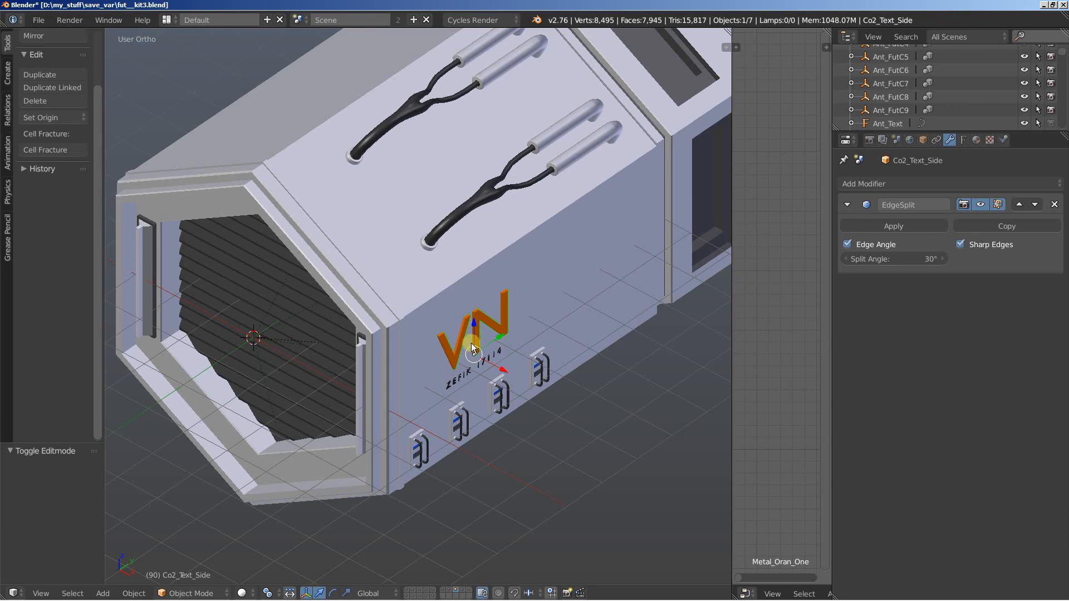
{"action": "scroll", "coordinate": [472, 347], "scroll_direction": "down", "scroll_amount": 1}
{"action": "scroll", "coordinate": [472, 347], "scroll_direction": "down", "scroll_amount": 1}
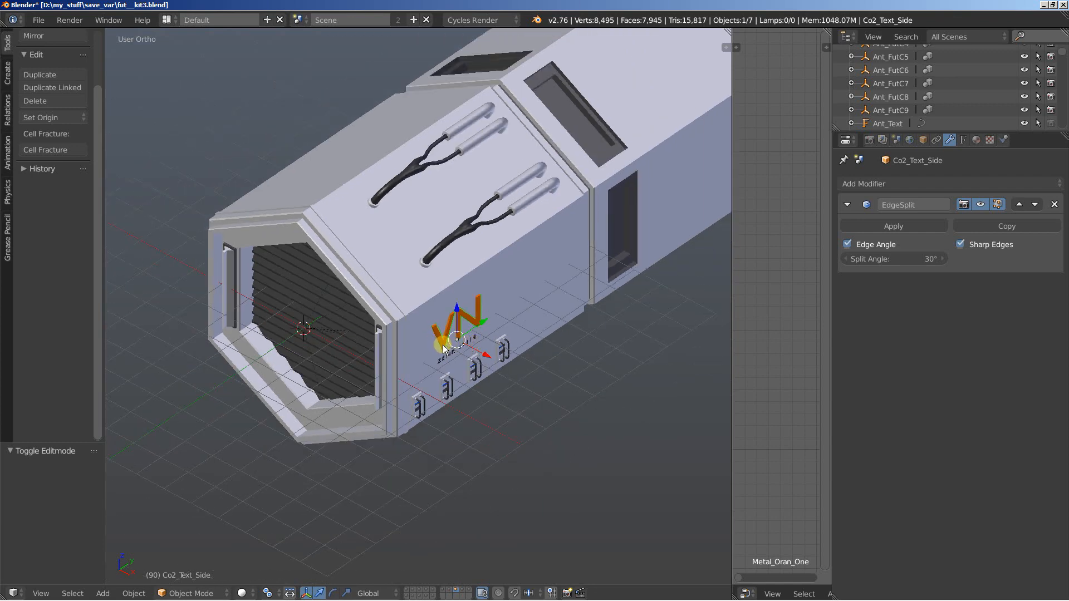
{"action": "scroll", "coordinate": [447, 348], "scroll_direction": "up", "scroll_amount": 2}
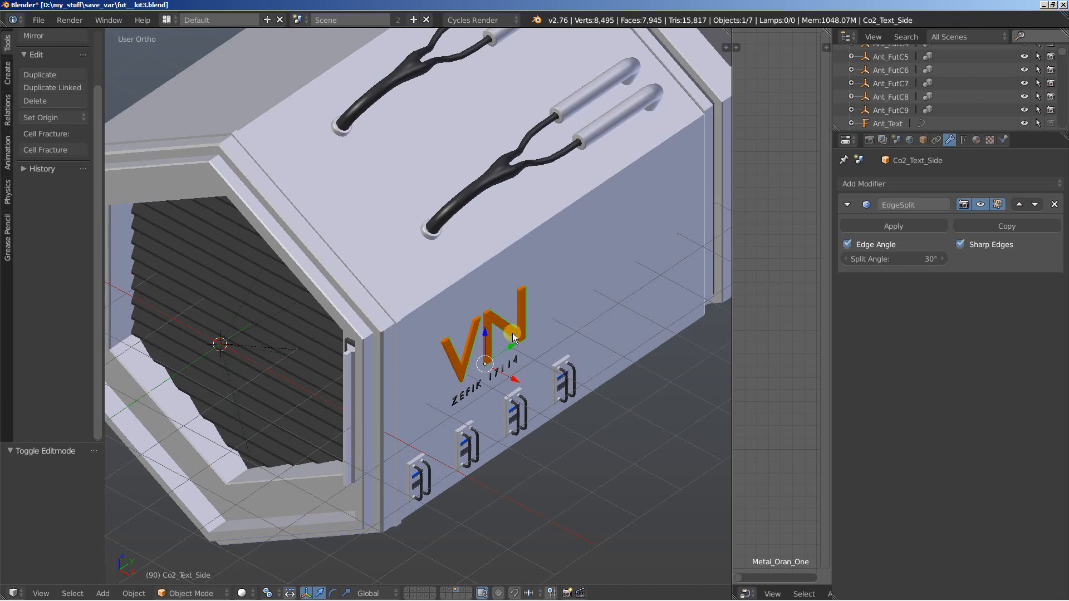
{"action": "scroll", "coordinate": [414, 305], "scroll_direction": "down", "scroll_amount": 3}
- Select Co2_Main_Part and look through the object types that can be added, including Group Instance, without adding any
{"action": "right_click", "coordinate": [407, 300]}
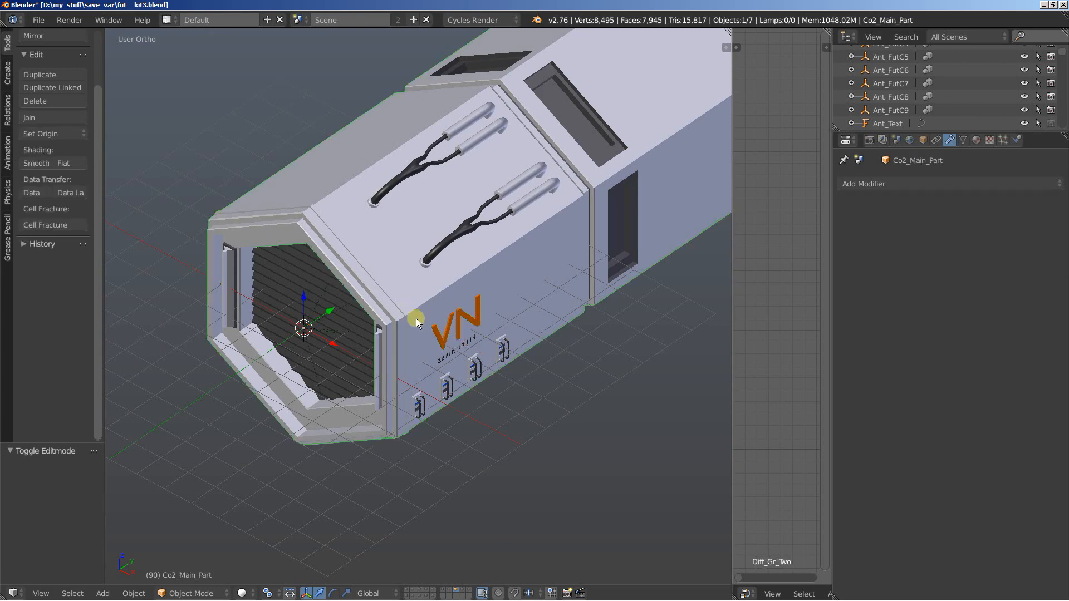
{"action": "middle_click_drag", "start_coordinate": [429, 297], "coordinate": [480, 283]}
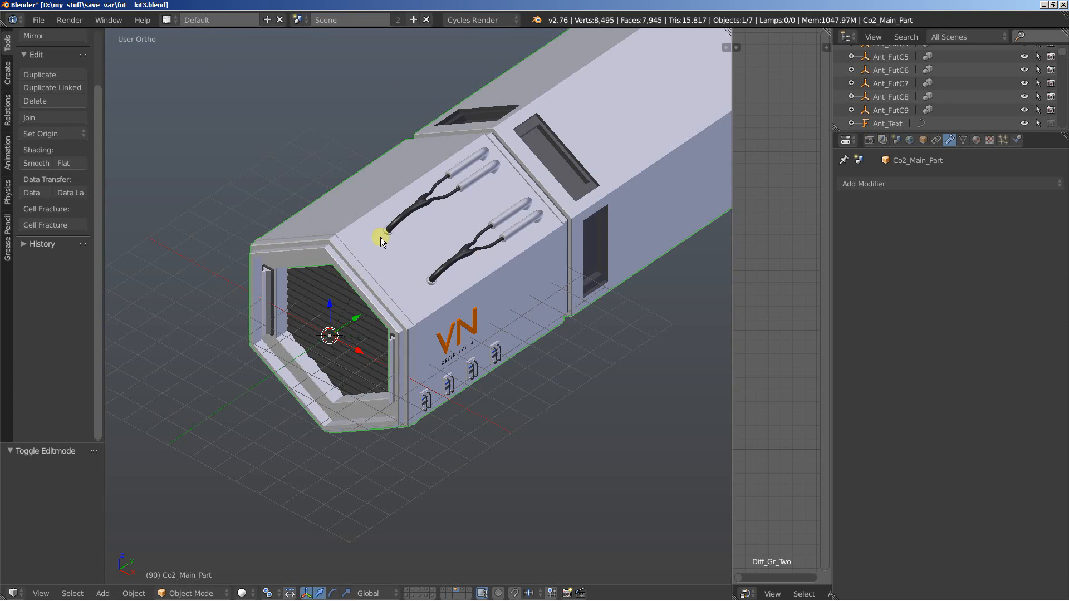
{"action": "key", "text": "shift+a"}
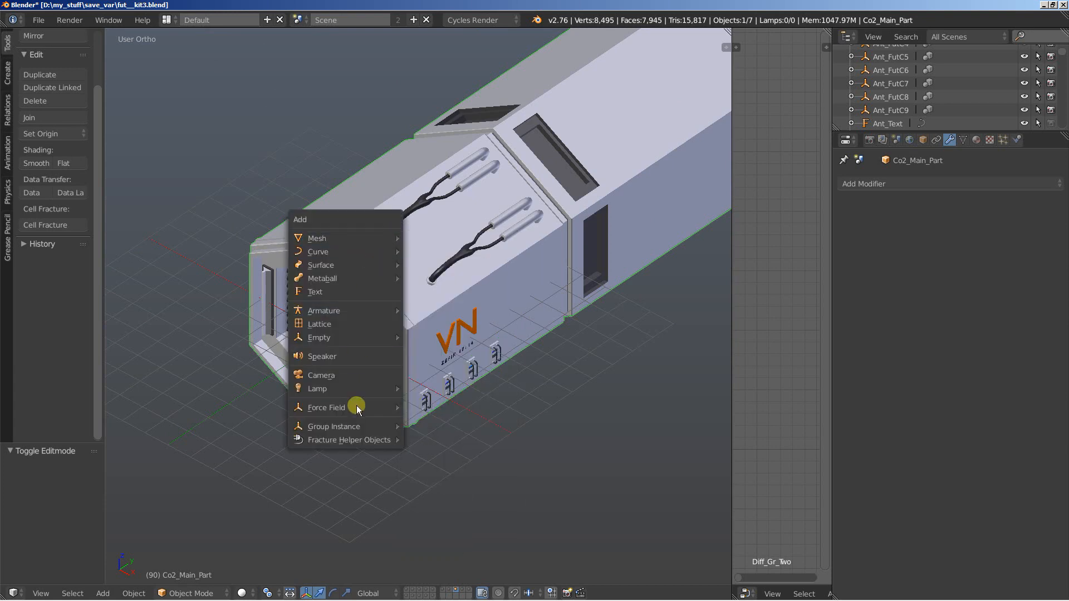
{"action": "mouse_move", "coordinate": [357, 431]}
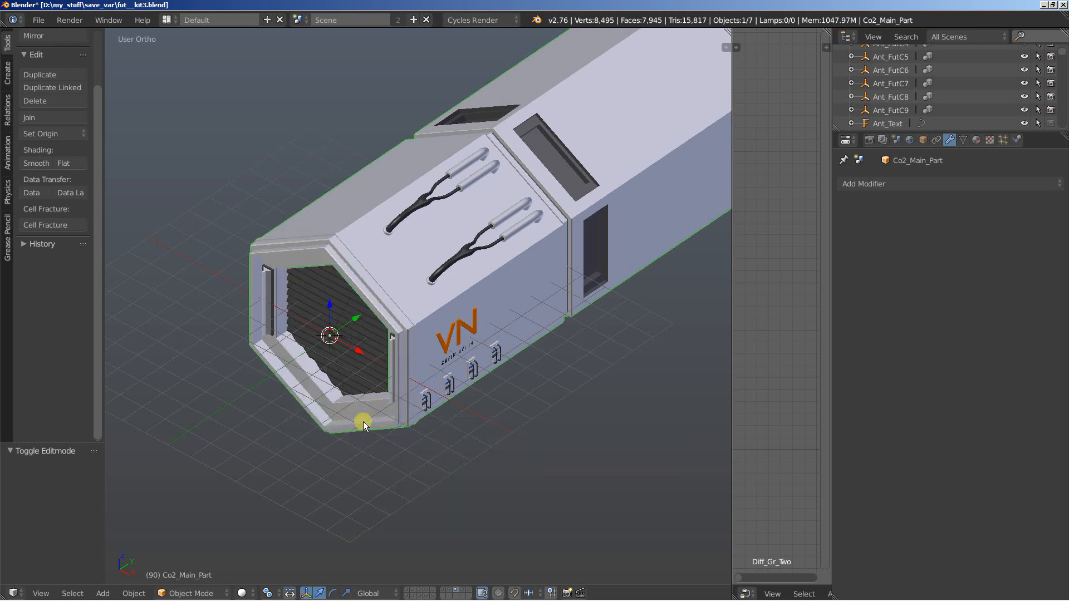
{"action": "middle_click_drag", "start_coordinate": [403, 406], "coordinate": [399, 362], "text": "shift"}
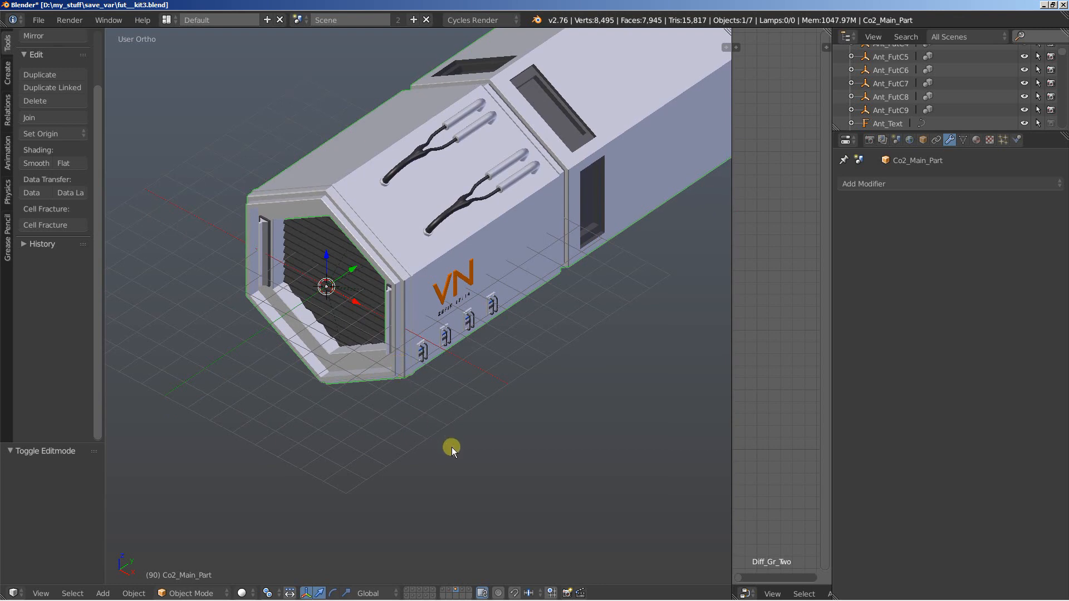
- Display the layer with the tall cylindrical column, select its lower casing Co3_Bott_BezTwo, and examine the gap with the blue wires
{"action": "left_click", "coordinate": [463, 590]}
{"action": "middle_click_drag", "start_coordinate": [359, 444], "coordinate": [448, 475], "text": "shift"}
{"action": "scroll", "coordinate": [449, 475], "scroll_direction": "up", "scroll_amount": 6}
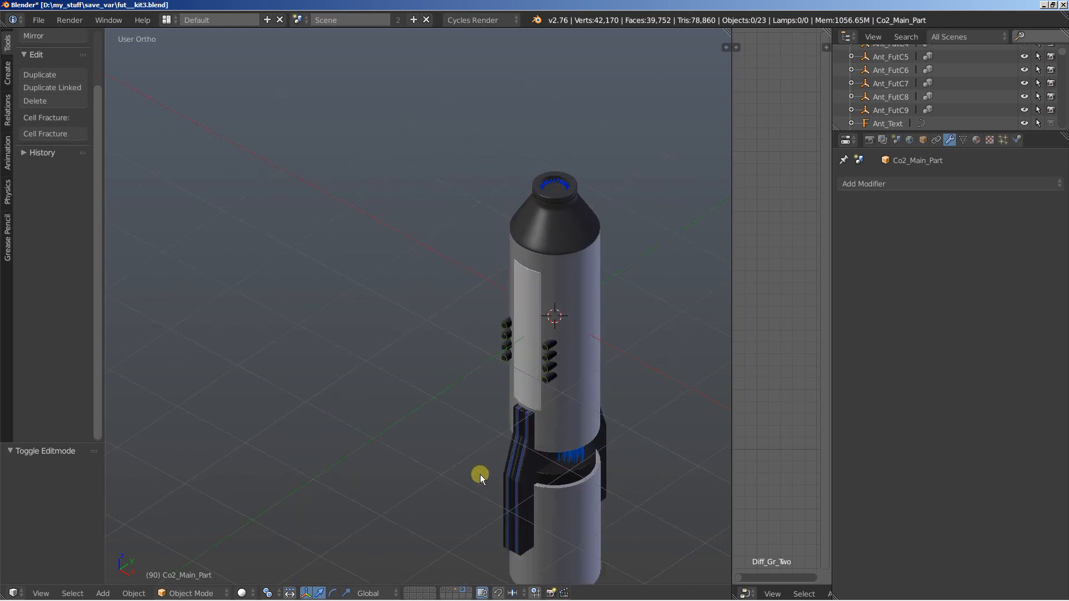
{"action": "middle_click_drag", "start_coordinate": [526, 460], "coordinate": [414, 335], "text": "shift"}
{"action": "right_click", "coordinate": [430, 405]}
{"action": "scroll", "coordinate": [451, 479], "scroll_direction": "up", "scroll_amount": 3}
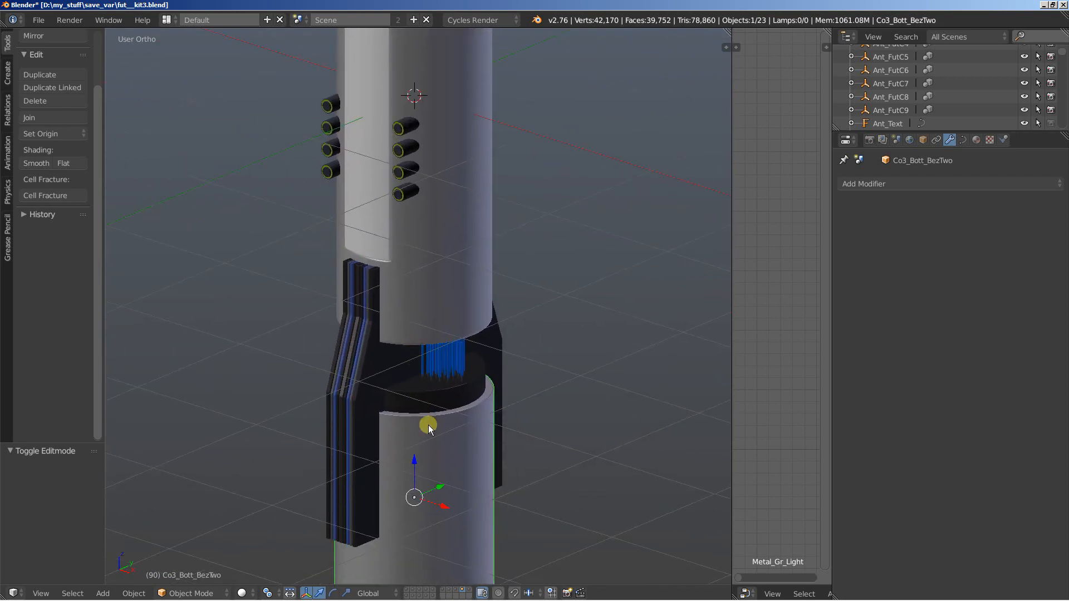
- Inspect the side cable strip Co3_Bott_Hol7 and the blue wires Co3_C_Conn between the column's two casings
{"action": "right_click", "coordinate": [353, 383]}
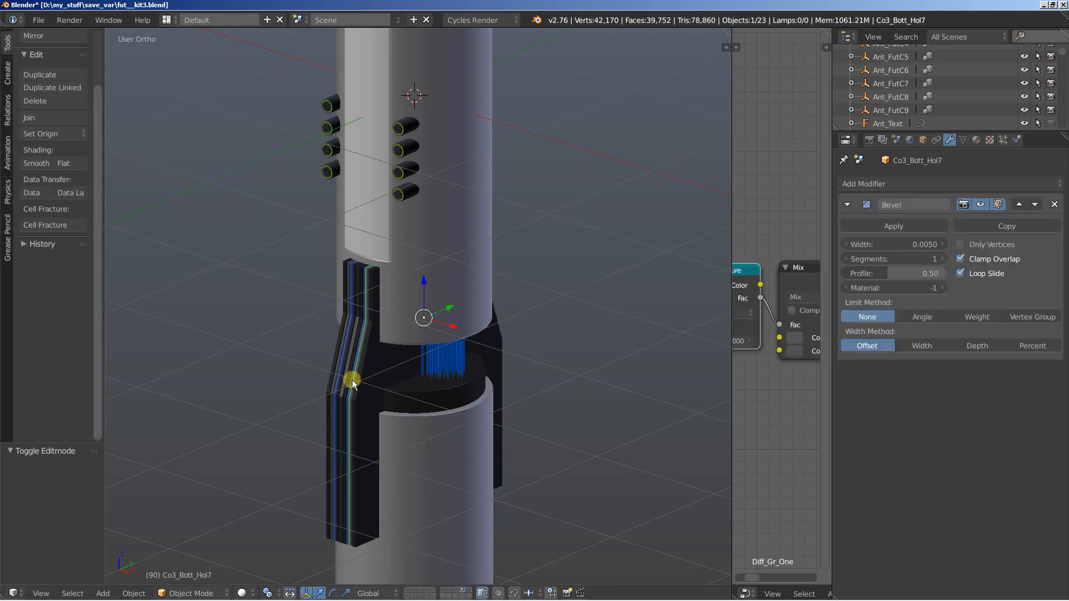
{"action": "right_click", "coordinate": [433, 361]}
{"action": "middle_click_drag", "start_coordinate": [429, 380], "coordinate": [460, 386]}
{"action": "middle_click_drag", "start_coordinate": [472, 337], "coordinate": [489, 442], "text": "shift"}
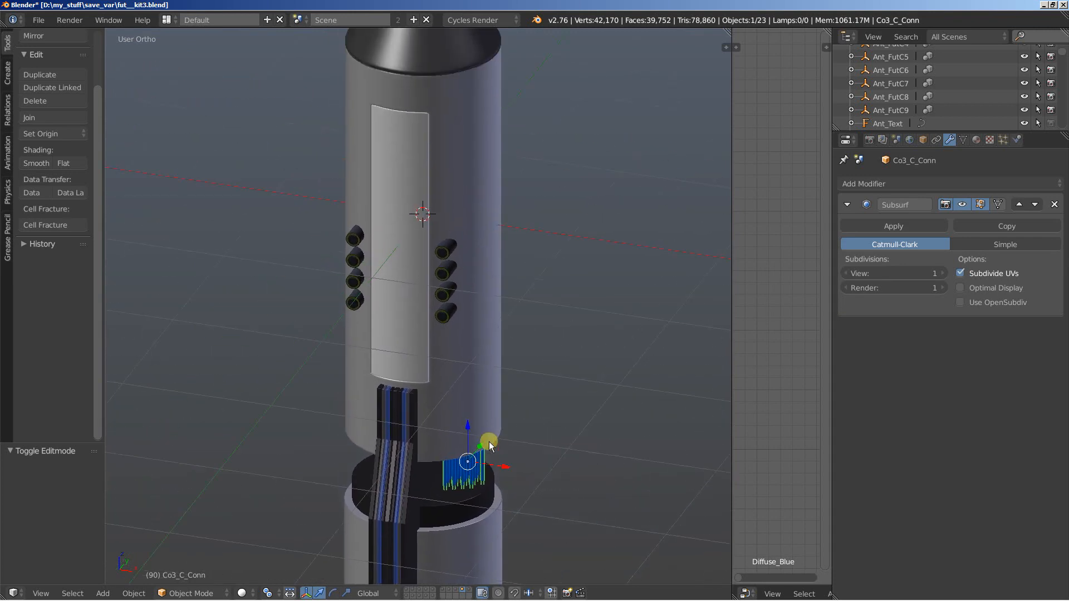
{"action": "scroll", "coordinate": [488, 442], "scroll_direction": "up", "scroll_amount": 2}
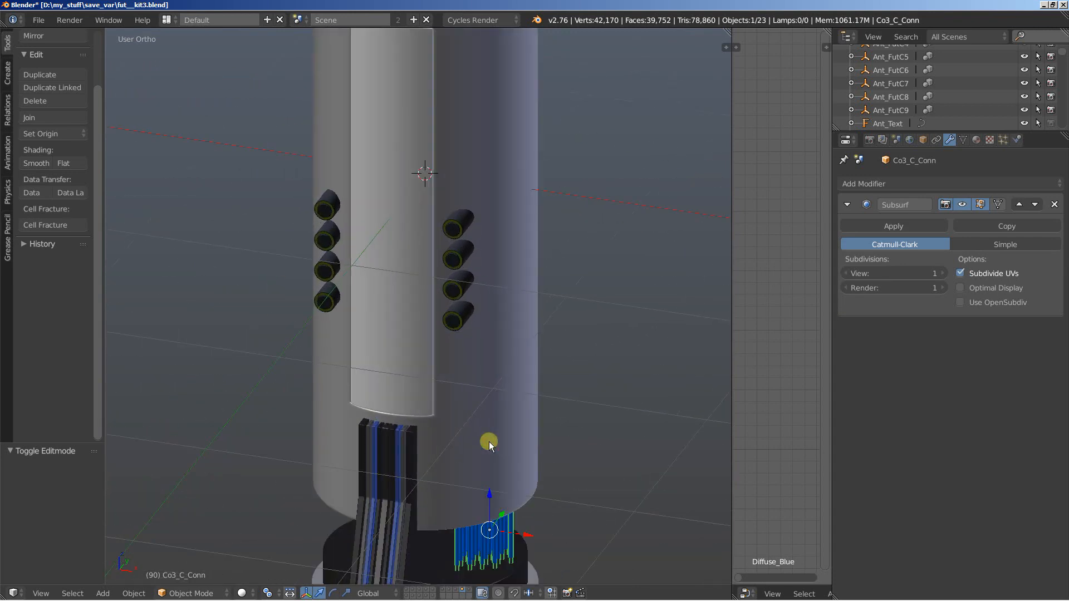
- Hide the column's front glass Co3_Fro_Glass and examine the gauge display behind it
{"action": "right_click", "coordinate": [389, 284]}
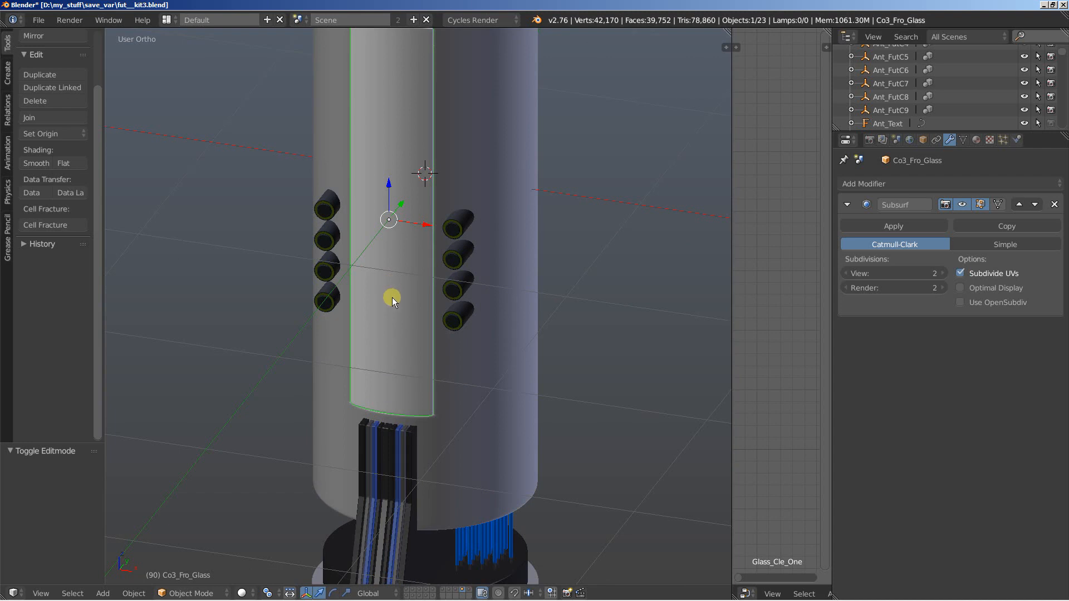
{"action": "key", "text": "h"}
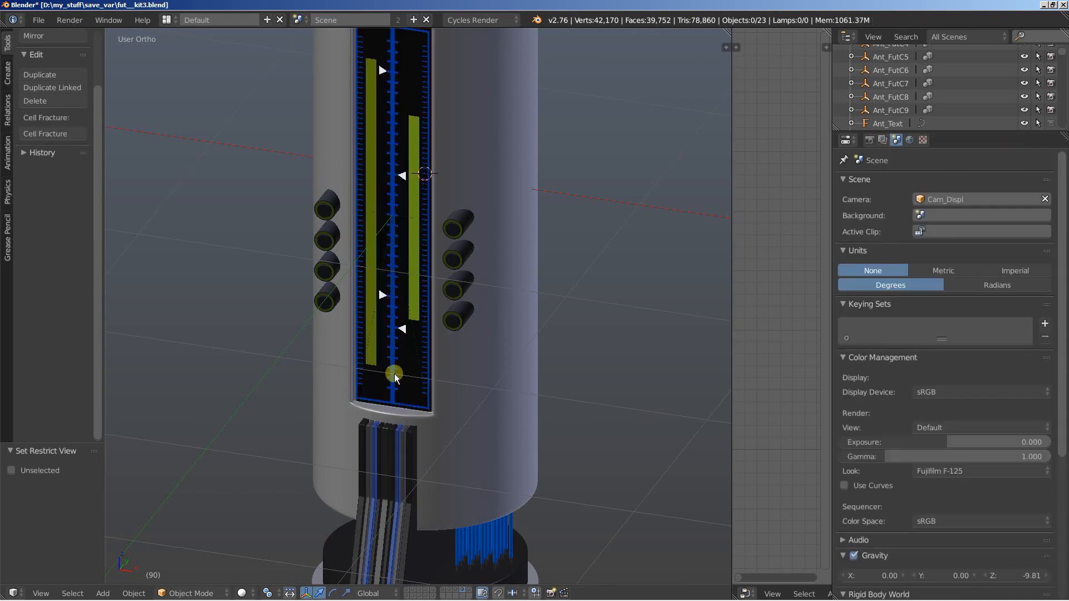
{"action": "scroll", "coordinate": [394, 376], "scroll_direction": "up", "scroll_amount": 4}
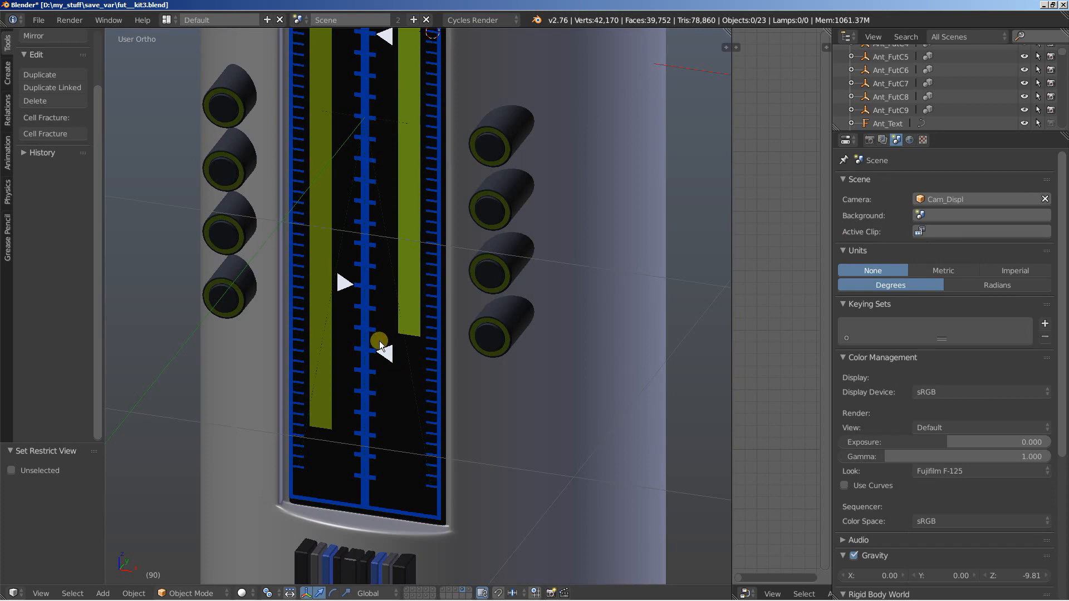
{"action": "middle_click_drag", "start_coordinate": [379, 341], "coordinate": [437, 489], "text": "shift"}
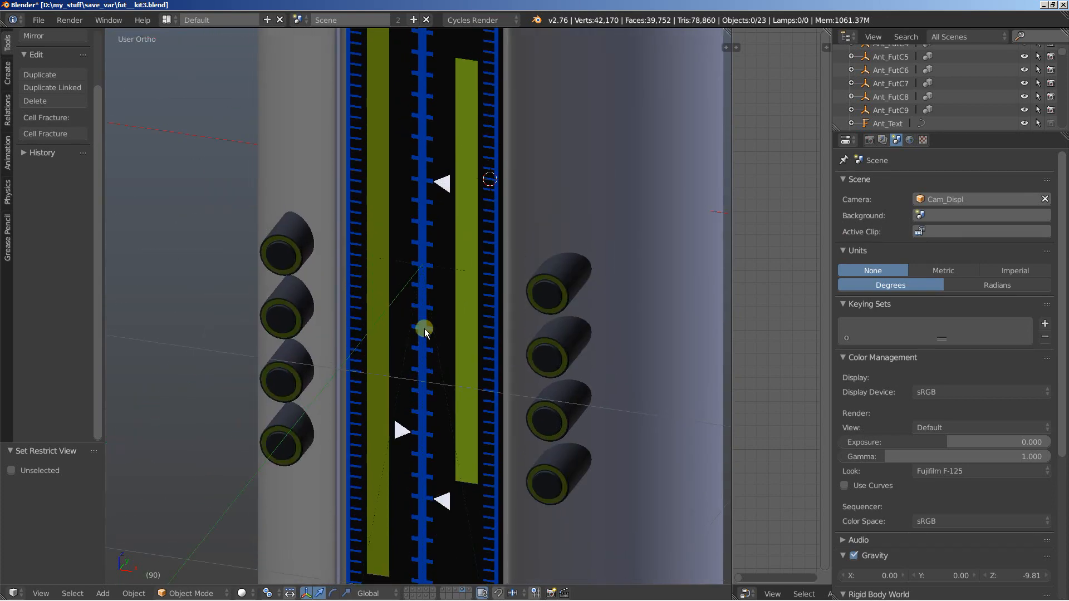
{"action": "scroll", "coordinate": [424, 395], "scroll_direction": "down", "scroll_amount": 2}
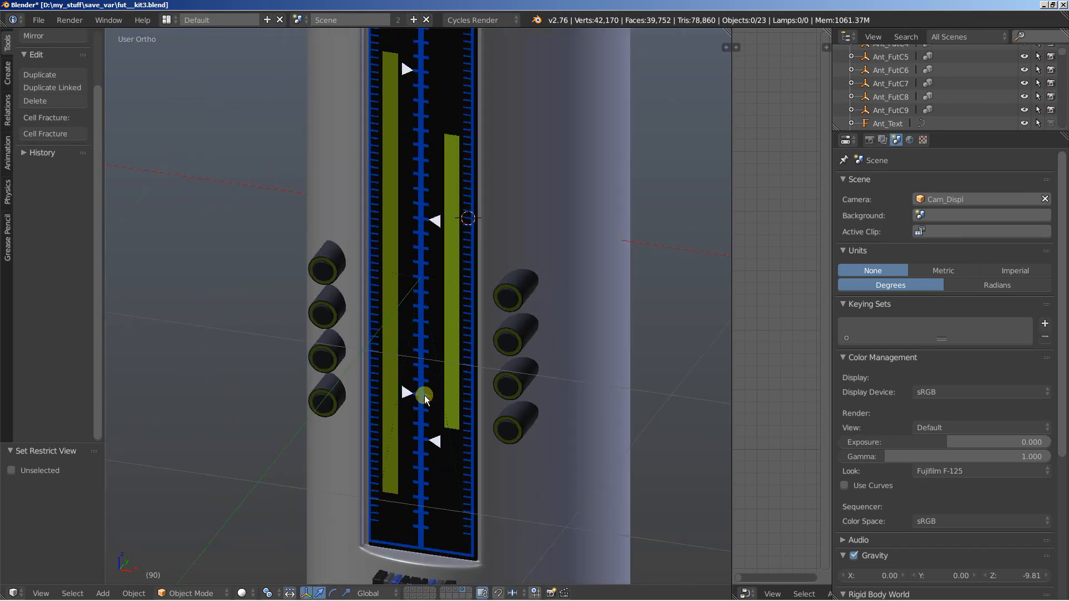
{"action": "middle_click_drag", "start_coordinate": [434, 336], "coordinate": [449, 441], "text": "shift"}
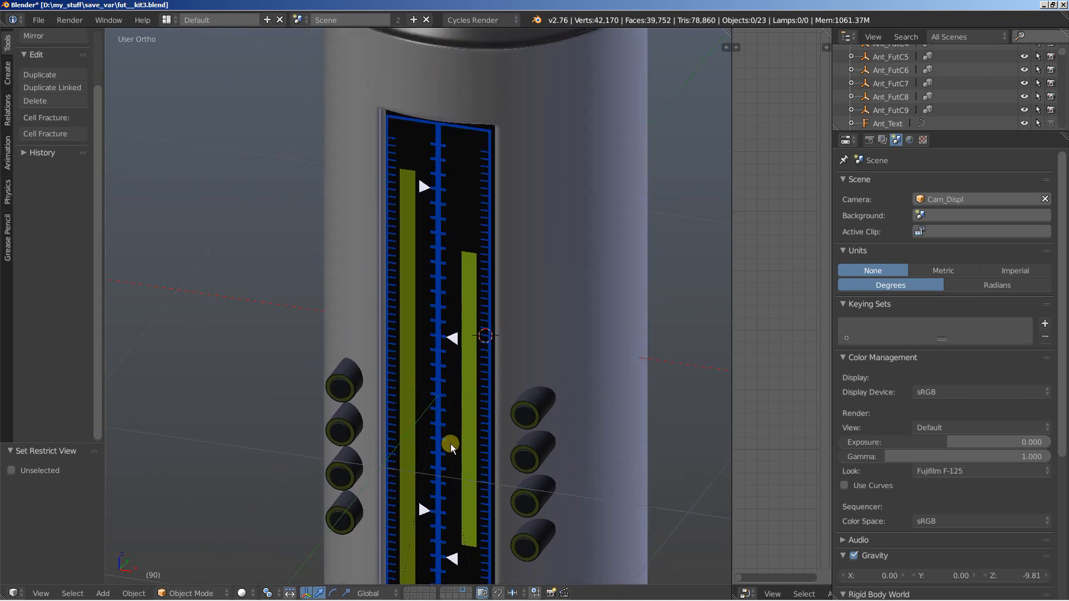
- Narrow the central tick marks Co3_Count_Vert by scaling their mesh to 0.6 along X in Edit Mode, and return to Object Mode
{"action": "right_click", "coordinate": [443, 369]}
{"action": "middle_click_drag", "start_coordinate": [433, 379], "coordinate": [419, 289]}
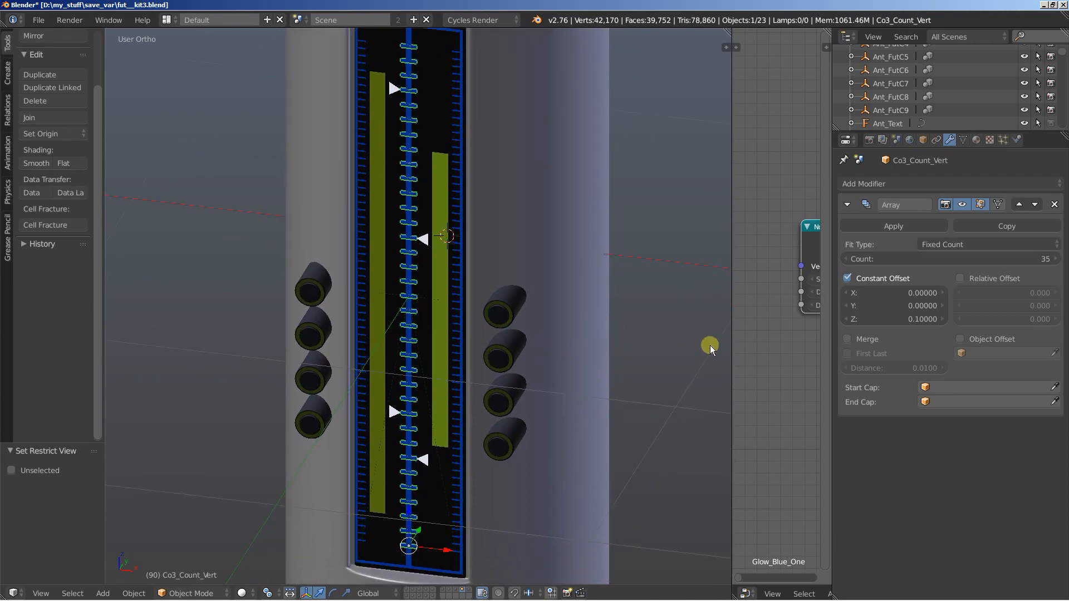
{"action": "middle_click_drag", "start_coordinate": [428, 383], "coordinate": [425, 354], "text": "shift"}
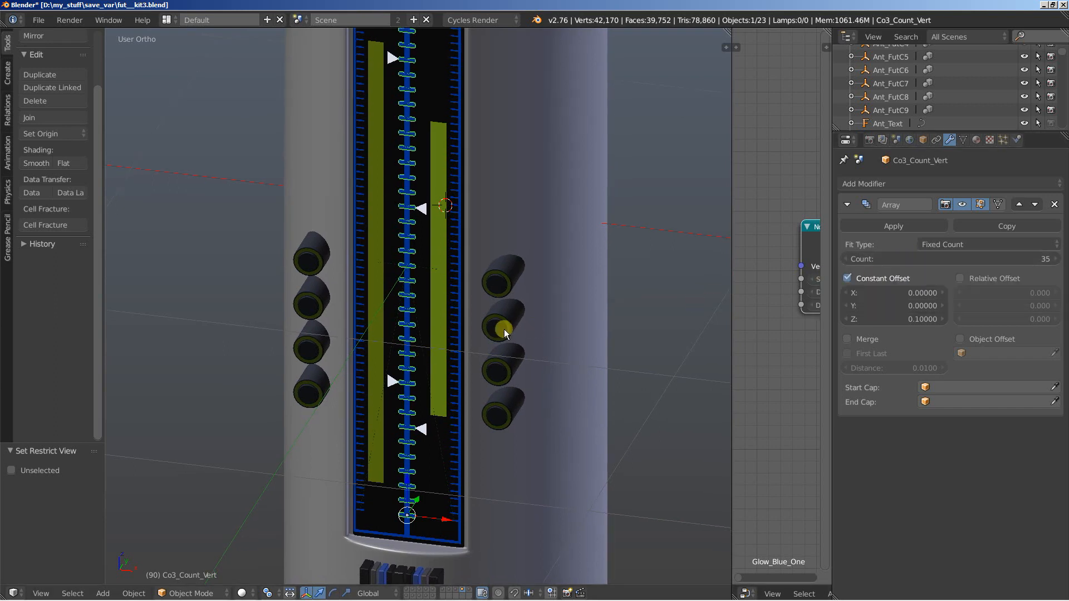
{"action": "key", "text": "Tab"}
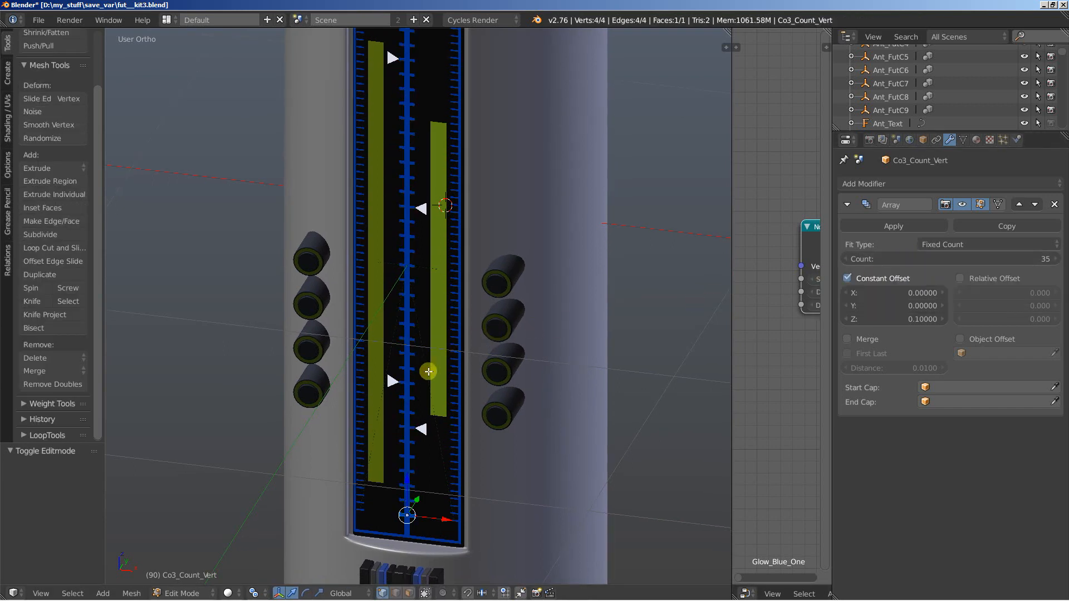
{"action": "scroll", "coordinate": [433, 348], "scroll_direction": "up", "scroll_amount": 4}
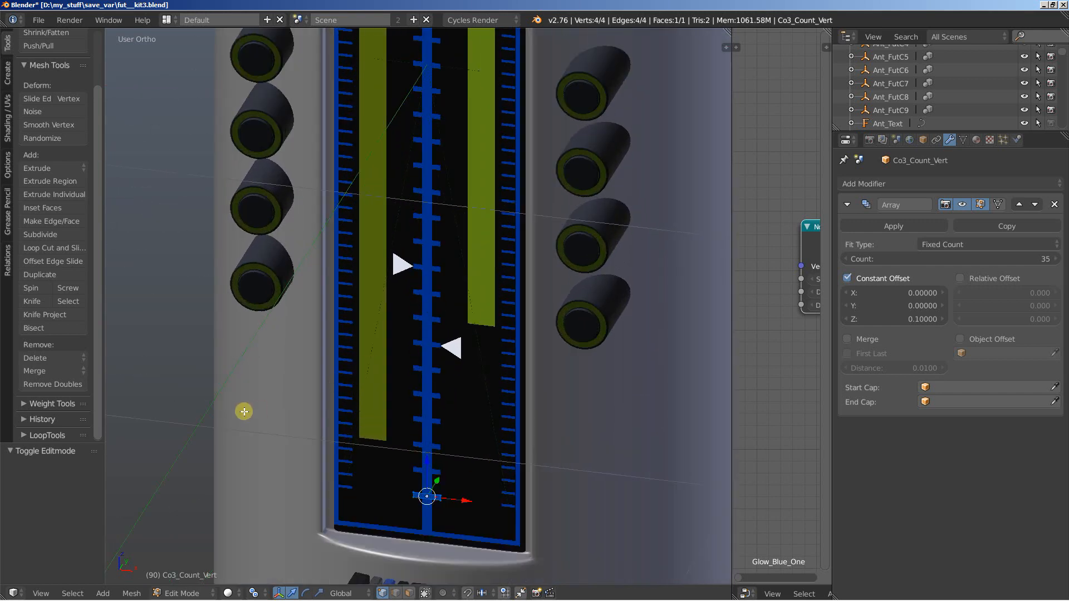
{"action": "key", "text": "s"}
{"action": "key", "text": "x"}
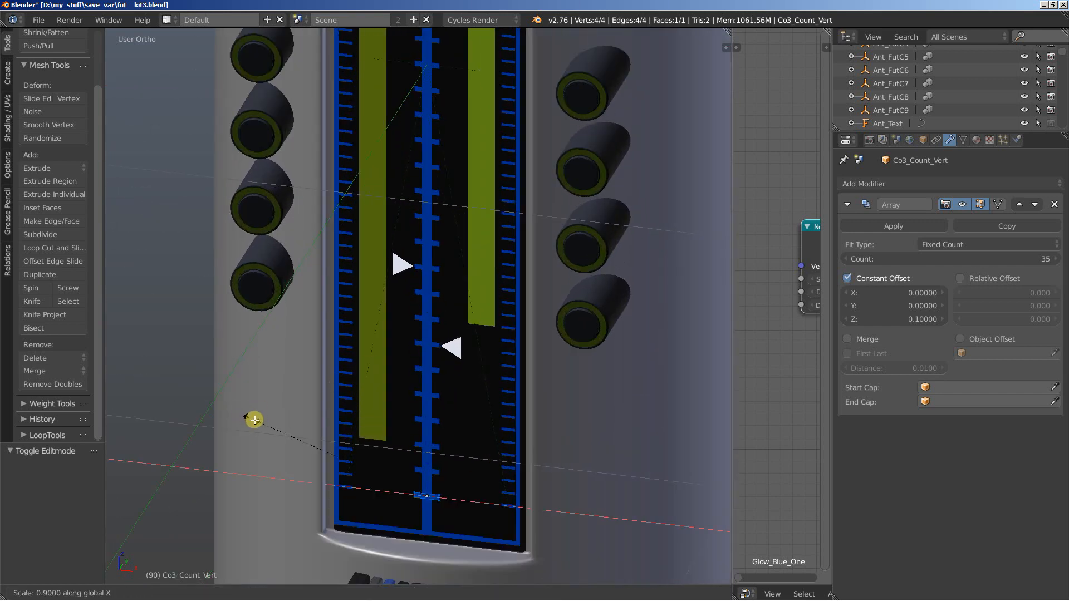
{"action": "left_click", "coordinate": [318, 439]}
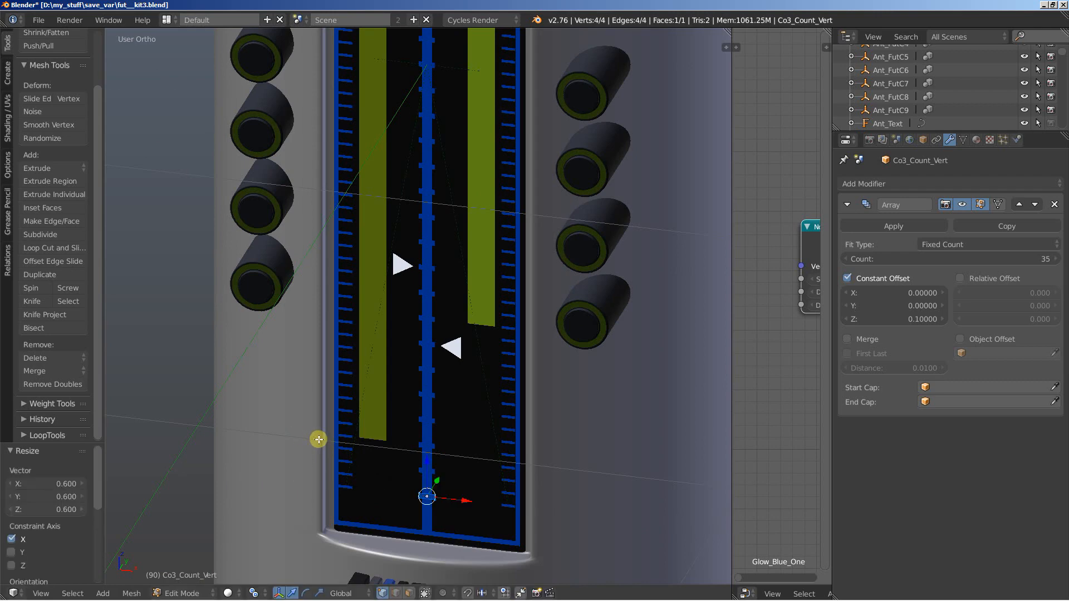
{"action": "key", "text": "Tab"}
{"action": "scroll", "coordinate": [449, 409], "scroll_direction": "down", "scroll_amount": 3}
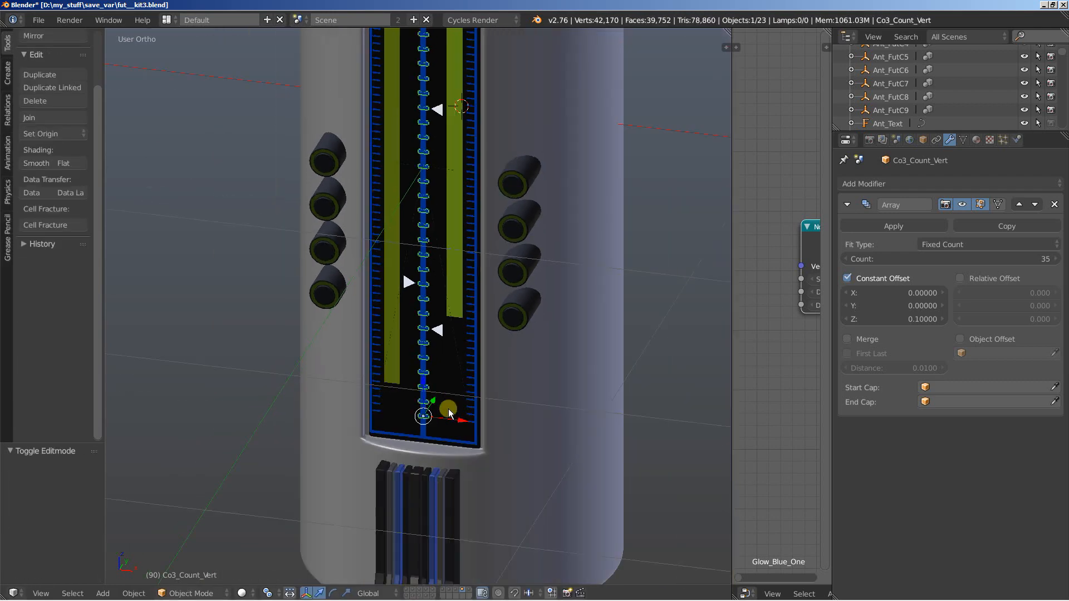
- Move the lowest white triangle of Co3_Data_Arr up 0.403 along Z in Edit Mode, and return to Object Mode
{"action": "right_click", "coordinate": [439, 335]}
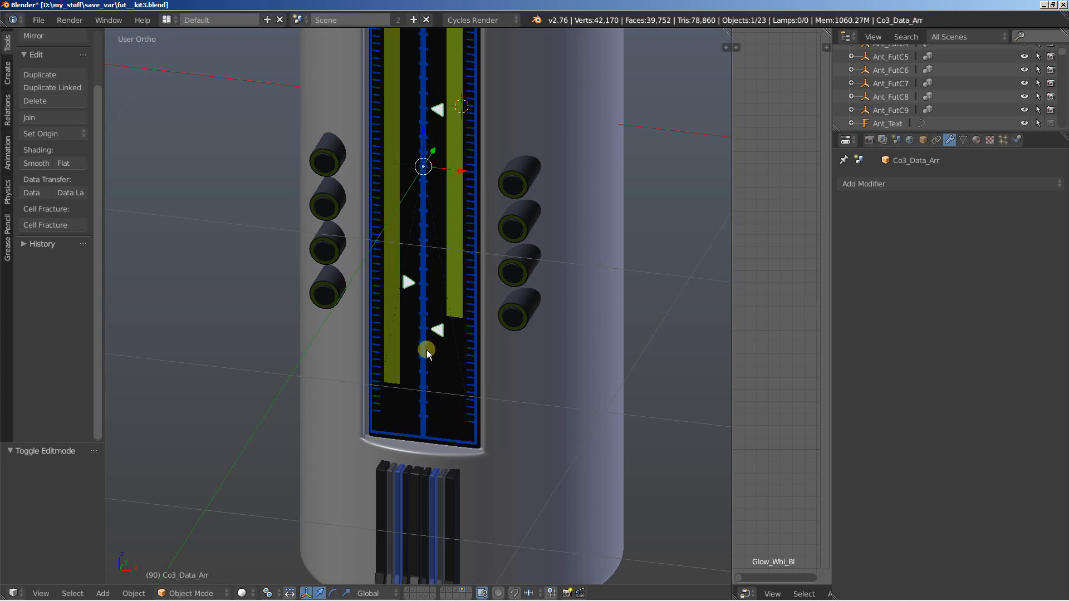
{"action": "scroll", "coordinate": [426, 351], "scroll_direction": "up", "scroll_amount": 4}
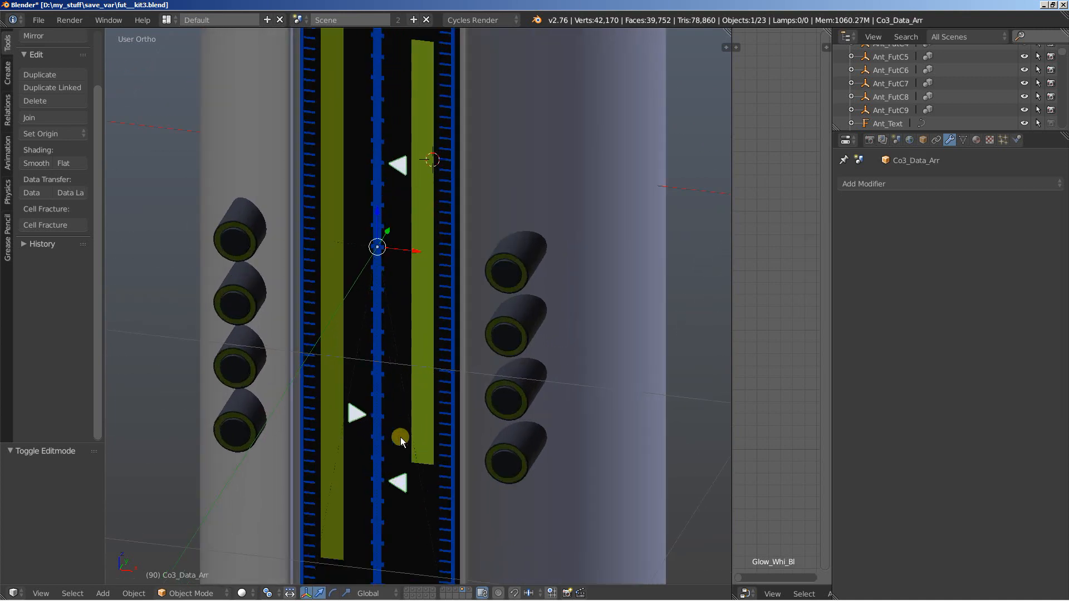
{"action": "key", "text": "Tab"}
{"action": "right_click", "coordinate": [405, 473]}
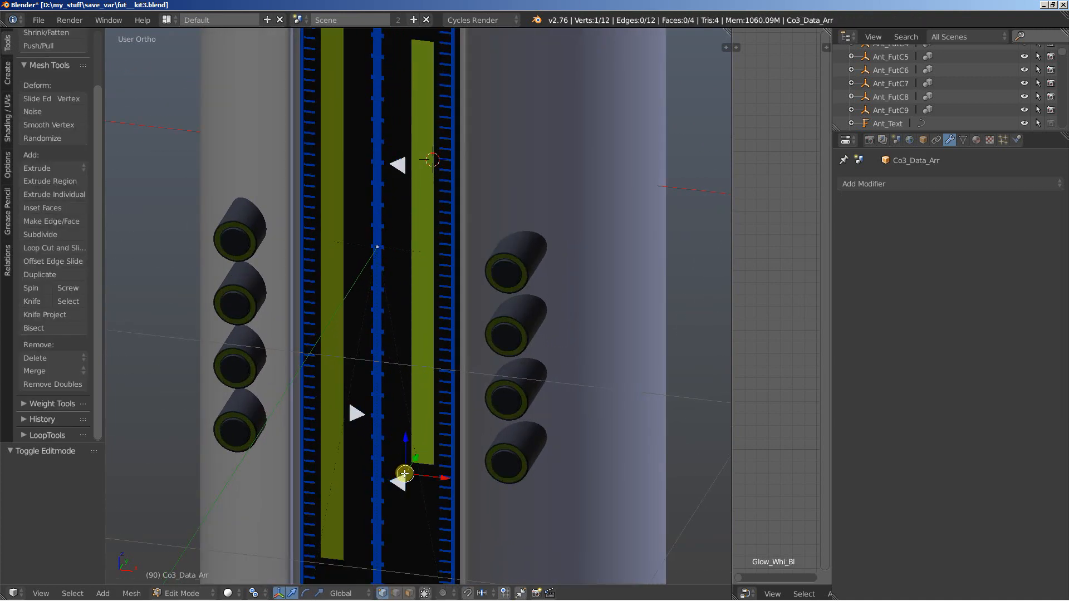
{"action": "key", "text": "l"}
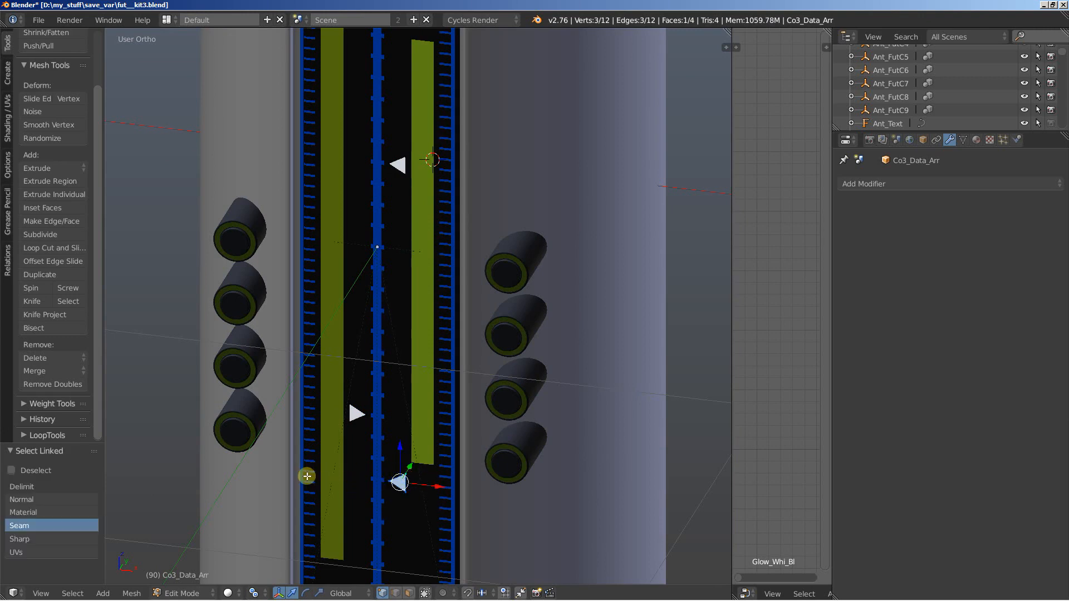
{"action": "key", "text": "g"}
{"action": "key", "text": "z"}
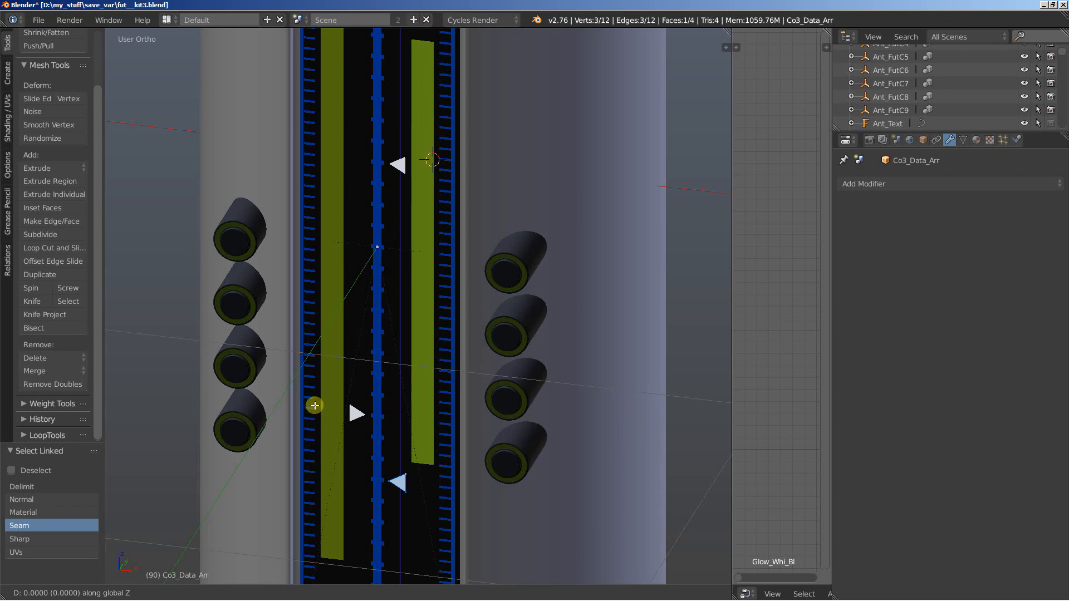
{"action": "left_click", "coordinate": [327, 305]}
{"action": "scroll", "coordinate": [364, 355], "scroll_direction": "down", "scroll_amount": 3}
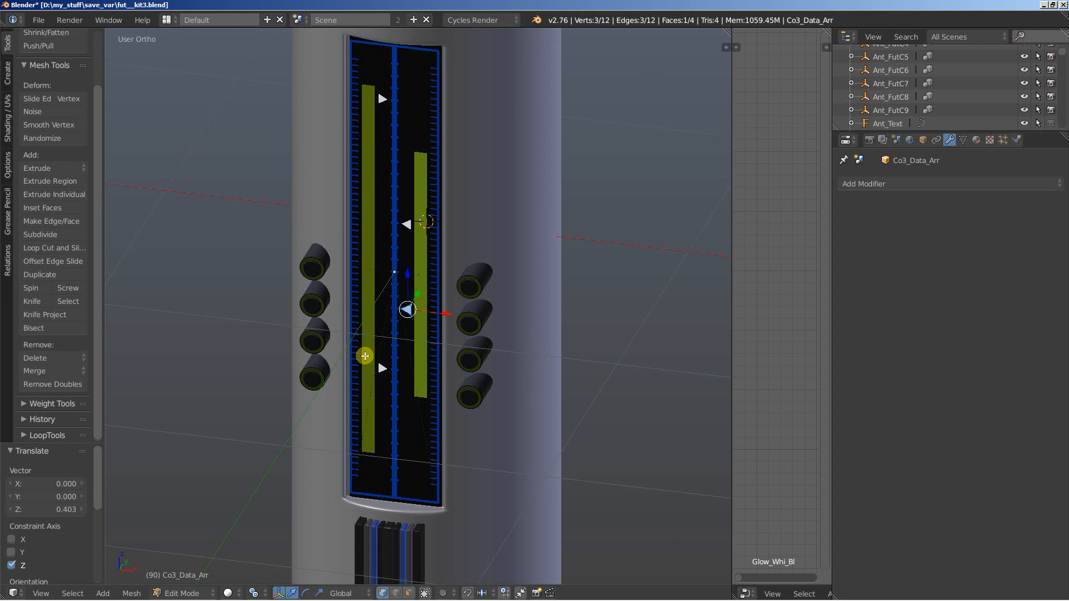
{"action": "key", "text": "Tab"}
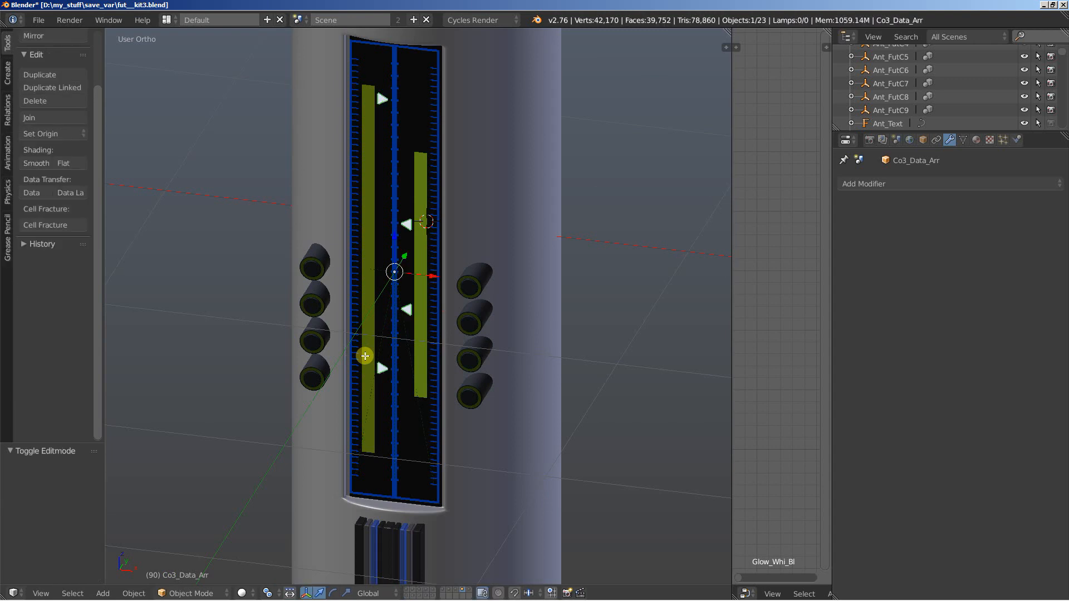
- Unhide the front glass and show the column in Rendered viewport shading
{"action": "key", "text": "alt+h"}
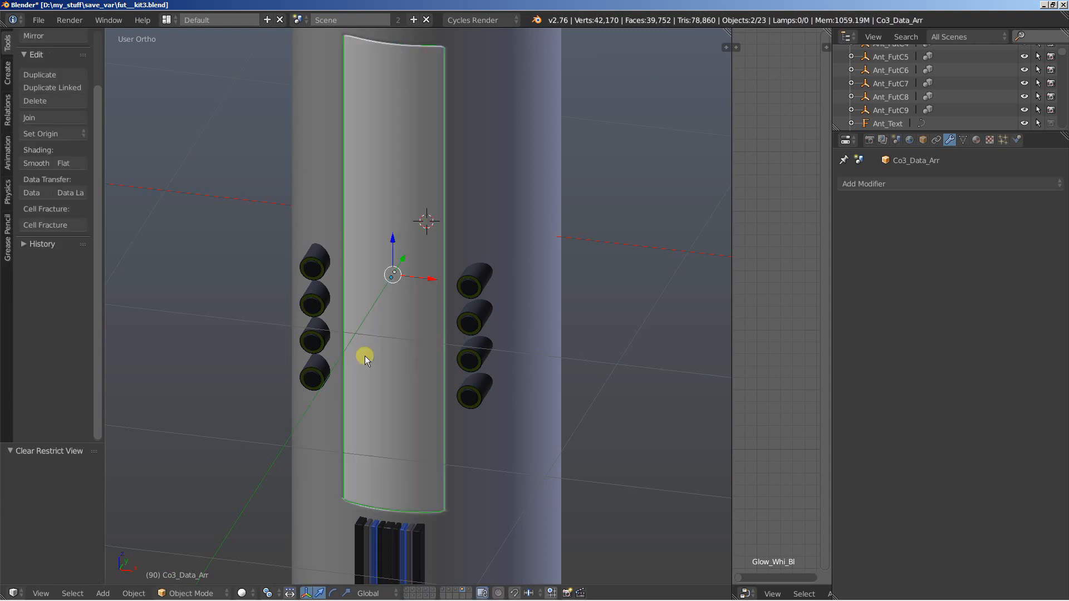
{"action": "scroll", "coordinate": [416, 379], "scroll_direction": "down", "scroll_amount": 4}
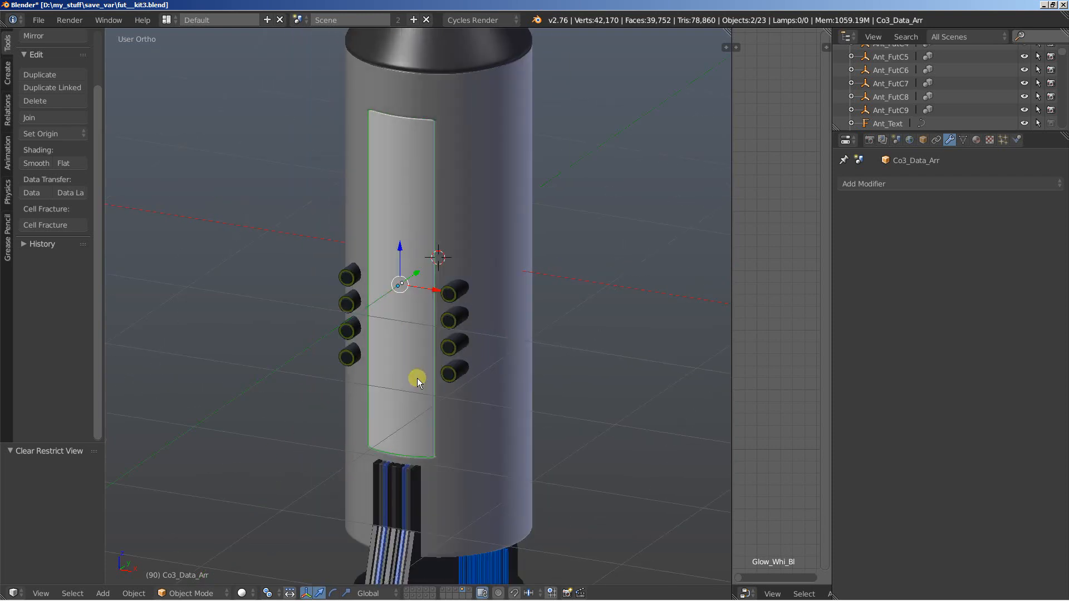
{"action": "middle_click_drag", "start_coordinate": [417, 395], "coordinate": [395, 360], "text": "shift"}
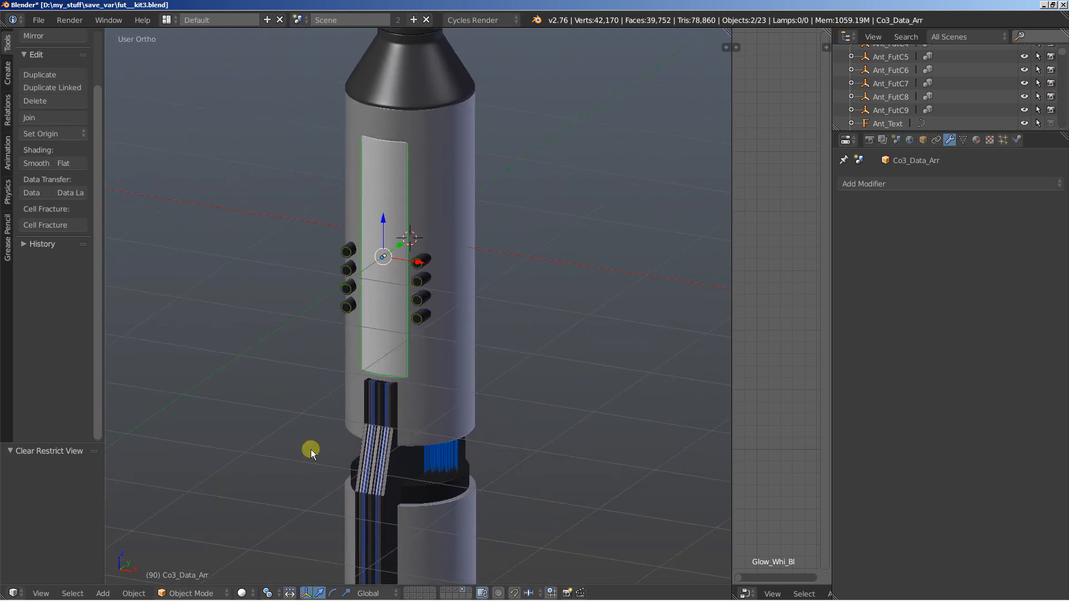
{"action": "left_click", "coordinate": [241, 592]}
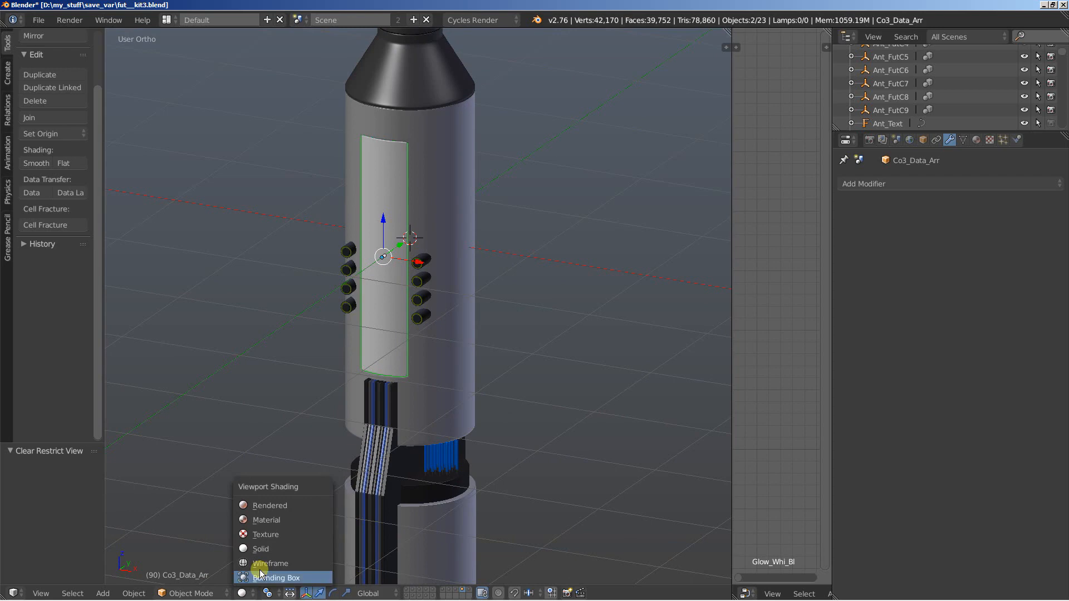
{"action": "left_click", "coordinate": [268, 502]}
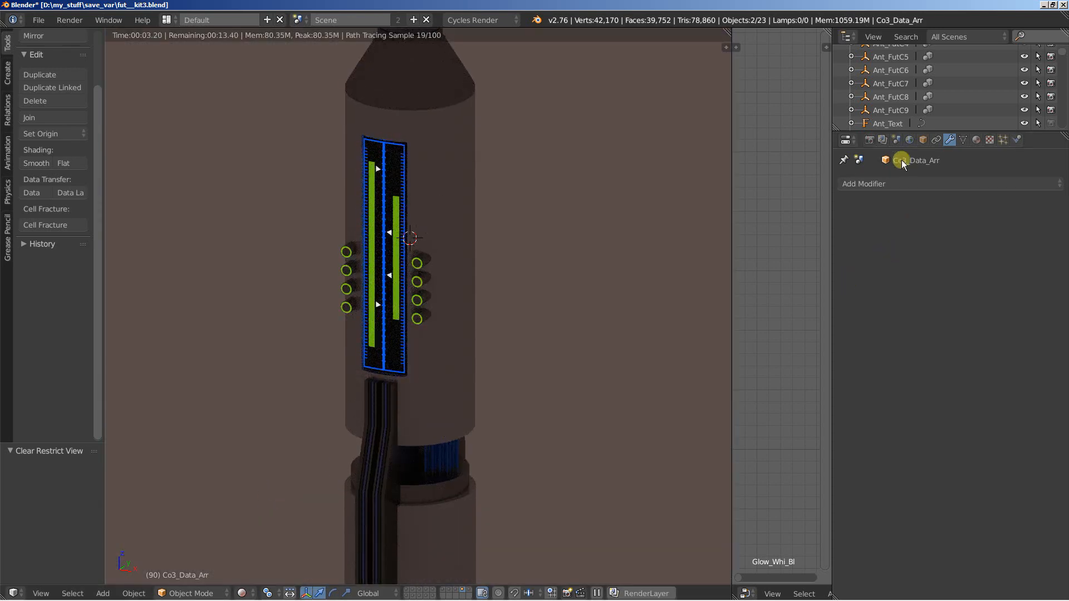
- Brighten the World background color to a grey of 0.125 for R, G and B, and view the rendered column from another side
{"action": "left_click", "coordinate": [909, 143]}
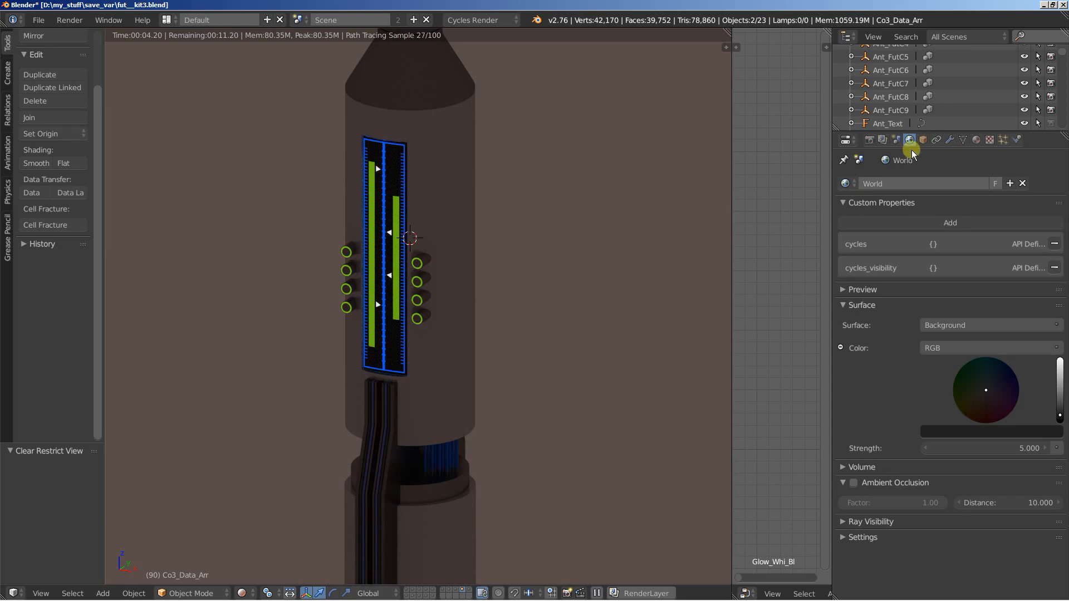
{"action": "left_click", "coordinate": [937, 433]}
{"action": "left_click", "coordinate": [1051, 265]}
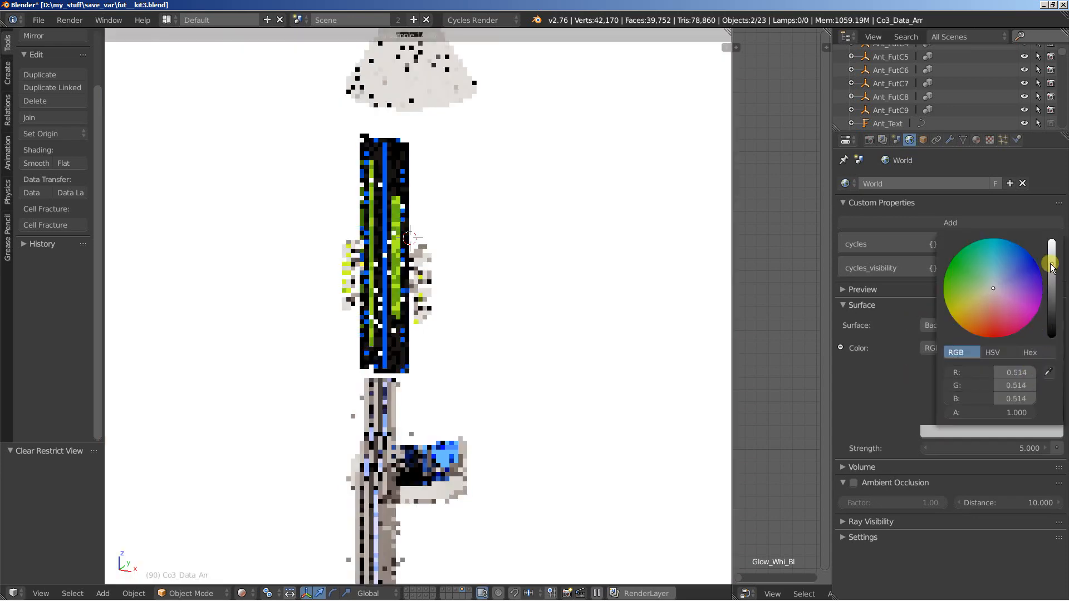
{"action": "left_click_drag", "start_coordinate": [1050, 264], "coordinate": [1057, 300]}
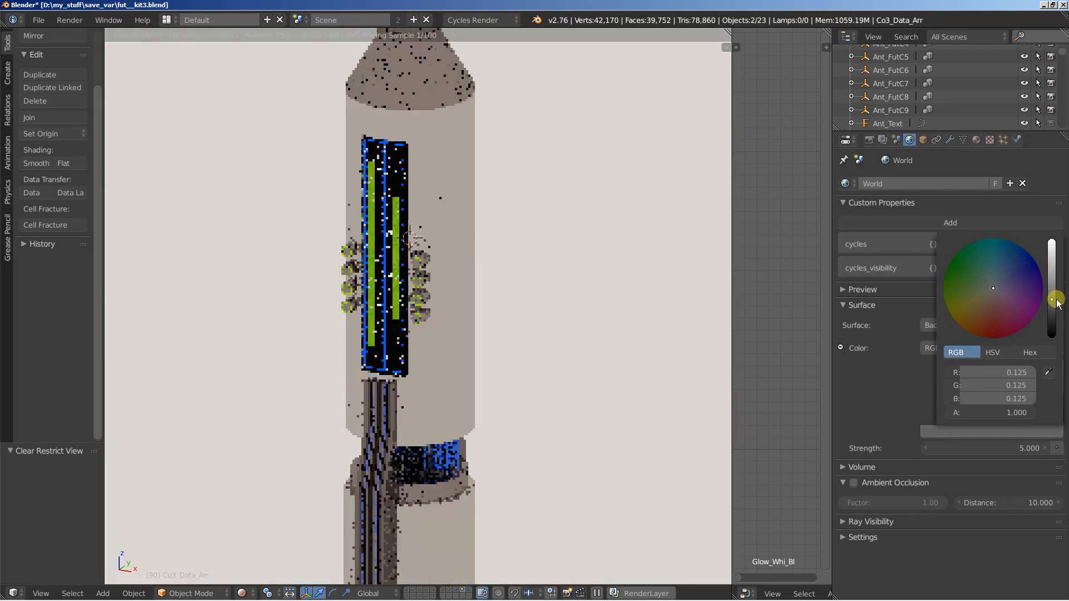
{"action": "middle_click_drag", "start_coordinate": [287, 309], "coordinate": [365, 320]}
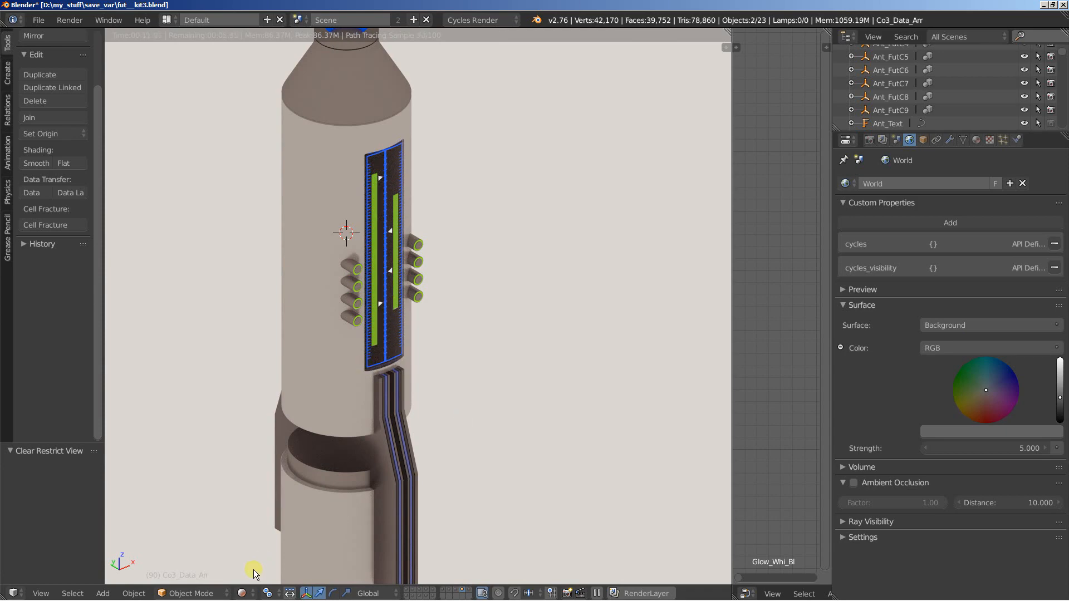
- Return the viewport to Solid shading, display the layer with the turbine model, and view its front
{"action": "left_click", "coordinate": [241, 593]}
{"action": "left_click", "coordinate": [262, 546]}
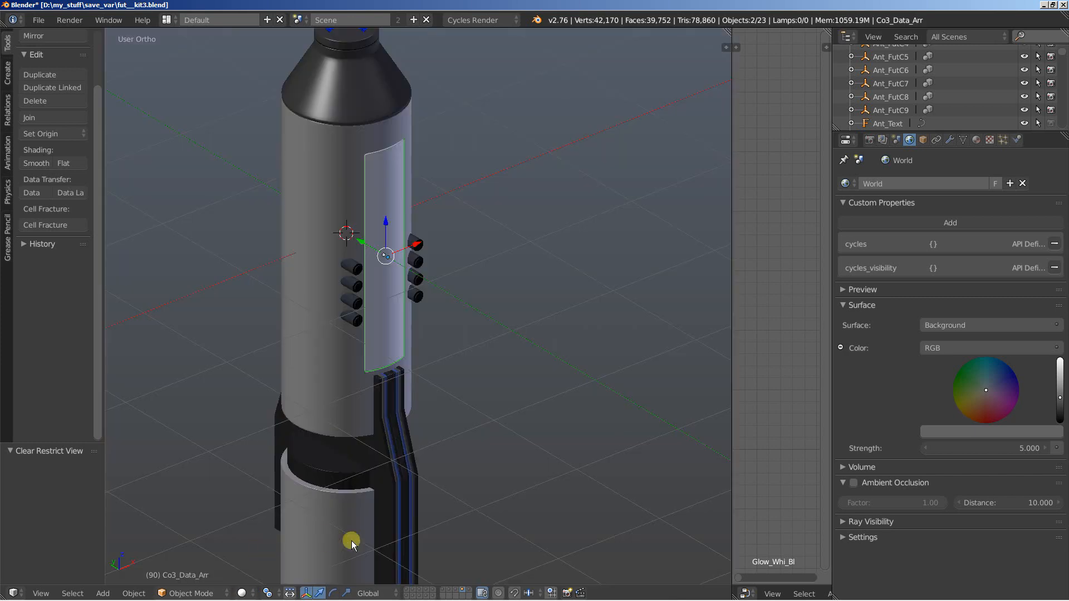
{"action": "left_click", "coordinate": [468, 592]}
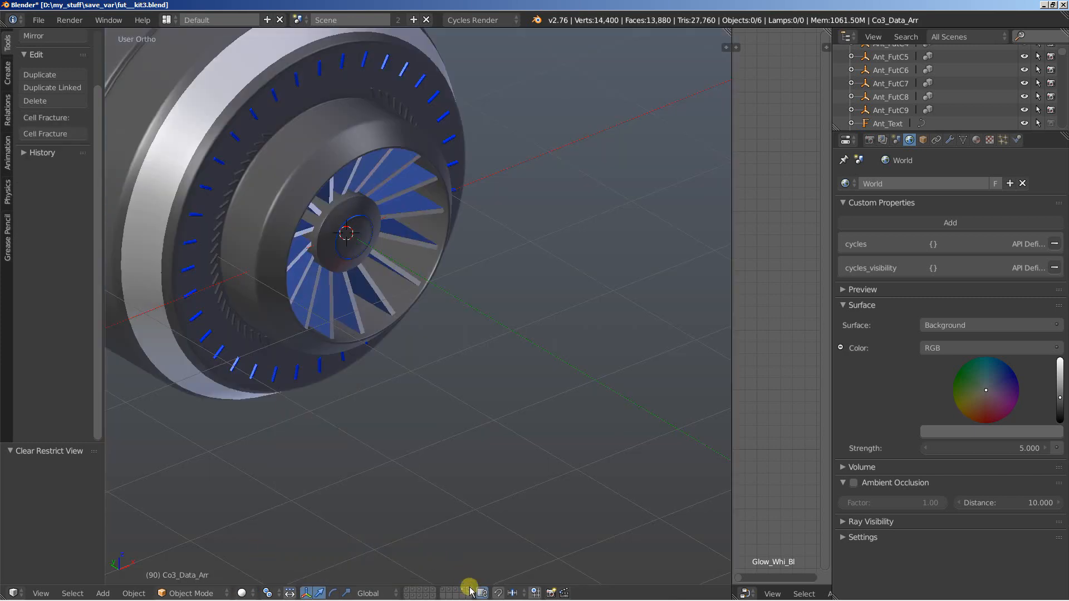
{"action": "middle_click_drag", "start_coordinate": [479, 460], "coordinate": [377, 456]}
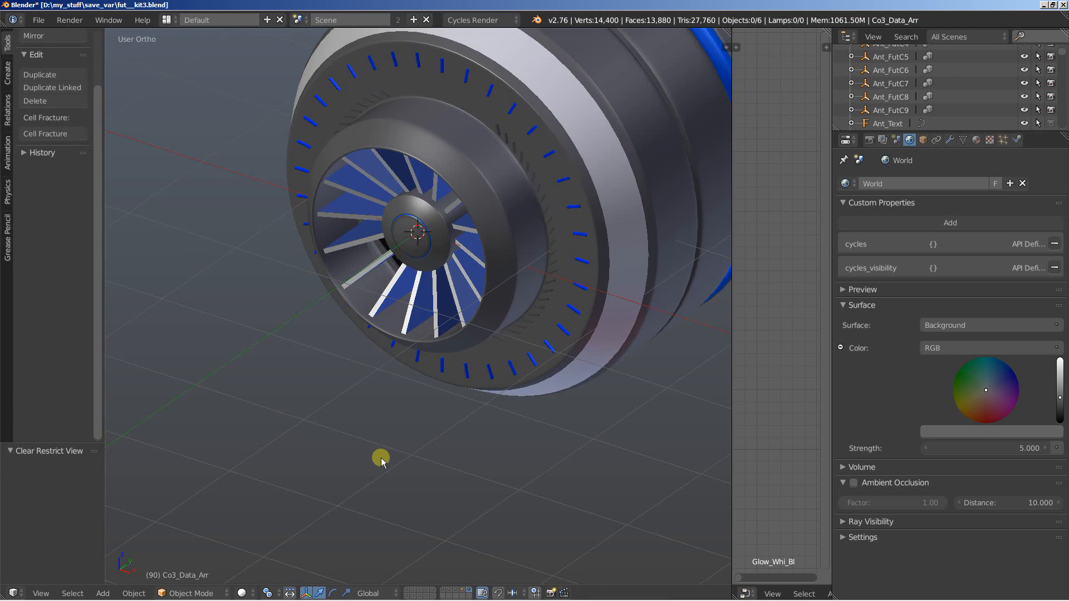
- View the complete turbine housing from a distance, and display the layer with the single antenna tower at full height
{"action": "scroll", "coordinate": [381, 457], "scroll_direction": "down", "scroll_amount": 2}
{"action": "scroll", "coordinate": [380, 458], "scroll_direction": "down", "scroll_amount": 3}
{"action": "middle_click_drag", "start_coordinate": [573, 354], "coordinate": [402, 490]}
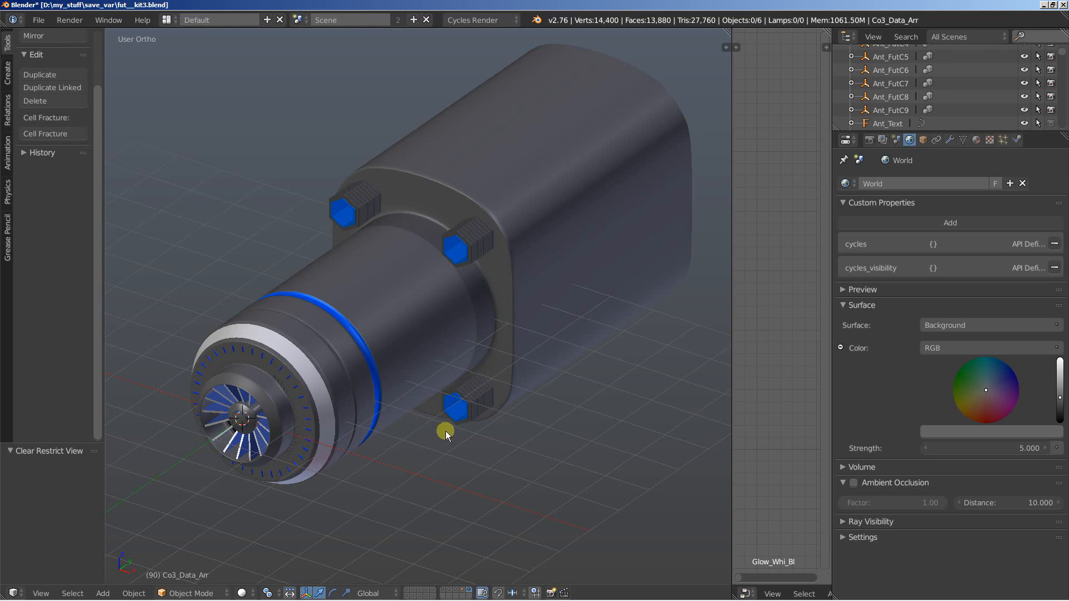
{"action": "left_click", "coordinate": [409, 589]}
{"action": "scroll", "coordinate": [406, 422], "scroll_direction": "down", "scroll_amount": 5}
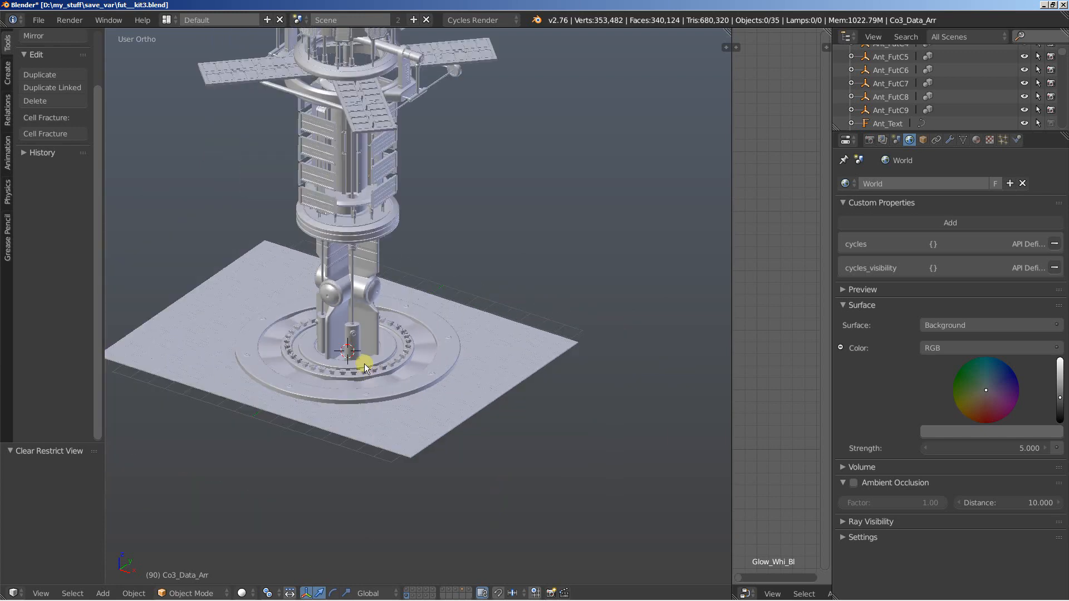
{"action": "middle_click_drag", "start_coordinate": [339, 346], "coordinate": [450, 483], "text": "shift"}
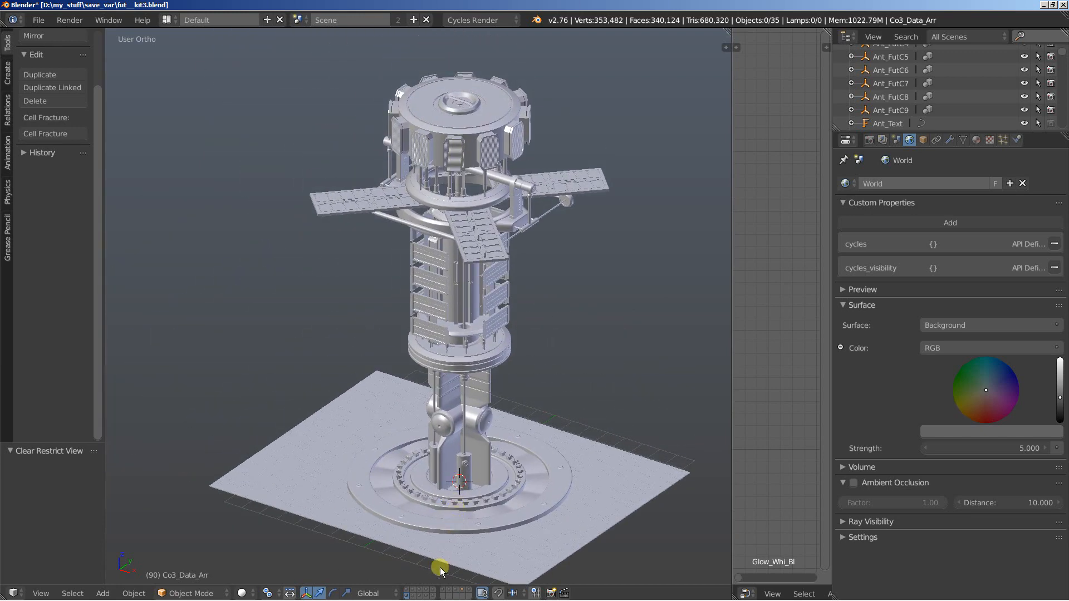
- Display the layer with the array of antenna towers, view the whole group, and select the rear tower instance Ant_FutC11
{"action": "left_click", "coordinate": [427, 590]}
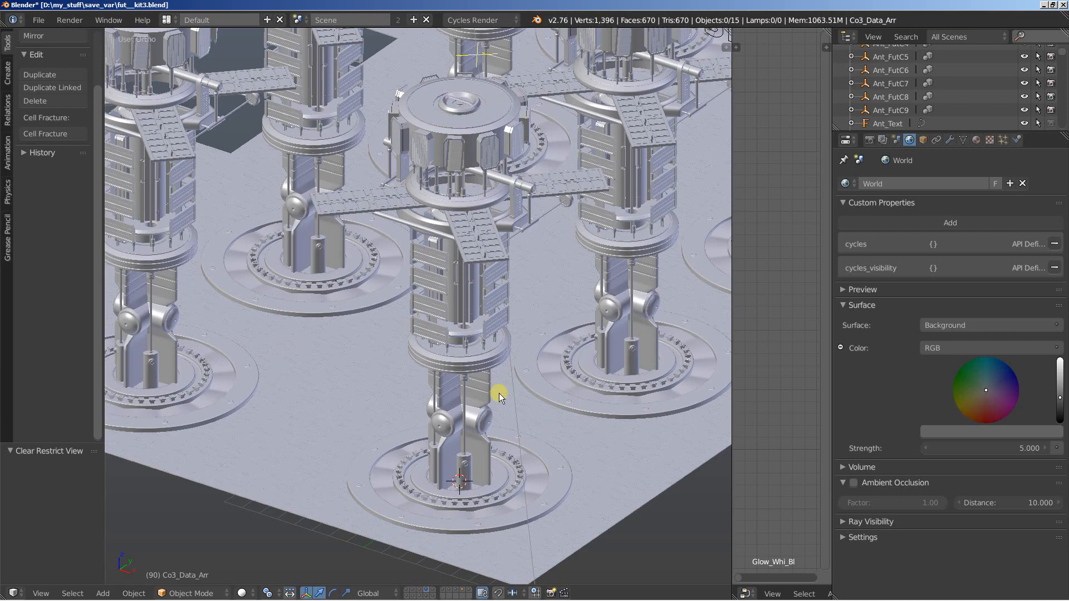
{"action": "scroll", "coordinate": [499, 390], "scroll_direction": "down", "scroll_amount": 2}
{"action": "middle_click_drag", "start_coordinate": [485, 276], "coordinate": [455, 446]}
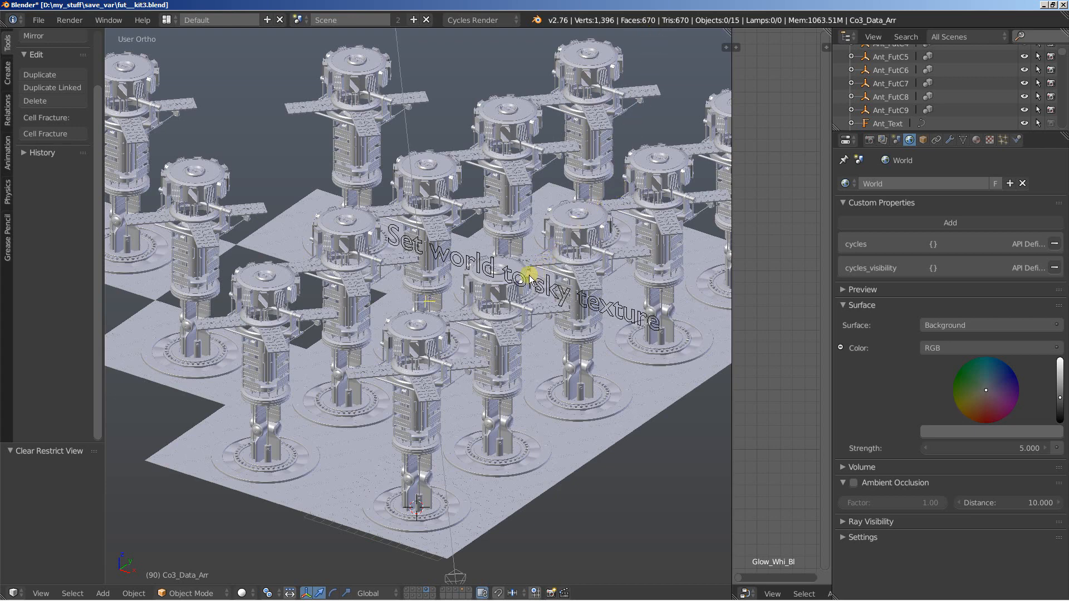
{"action": "right_click", "coordinate": [352, 115]}
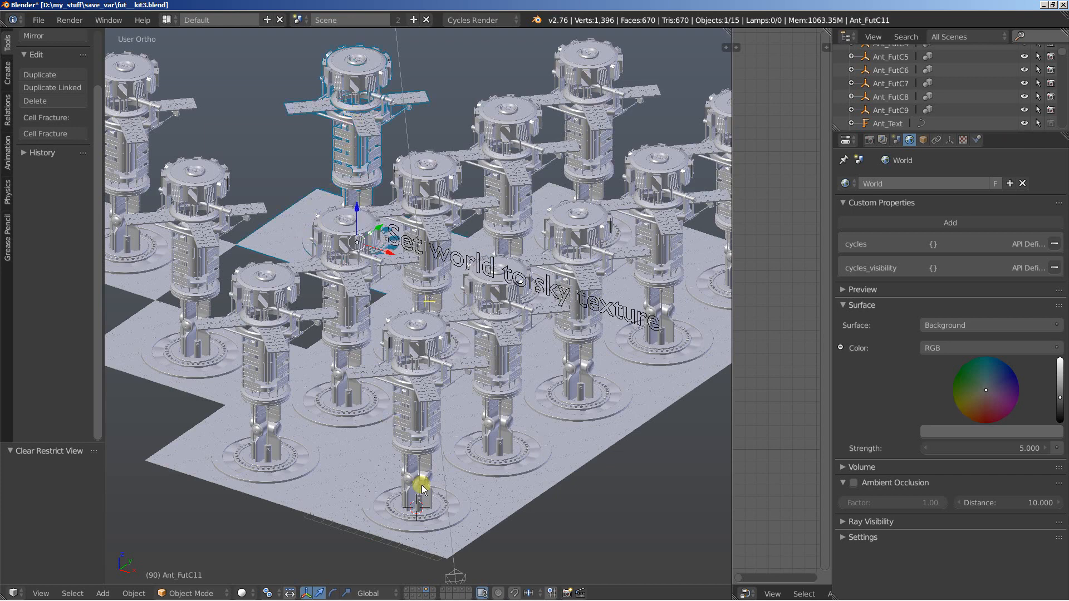
- Go back to the single tower layer and try moving the circular ring Circular_ThreeC3 out of the column
{"action": "left_click", "coordinate": [413, 593]}
{"action": "middle_click_drag", "start_coordinate": [373, 464], "coordinate": [369, 329], "text": "shift"}
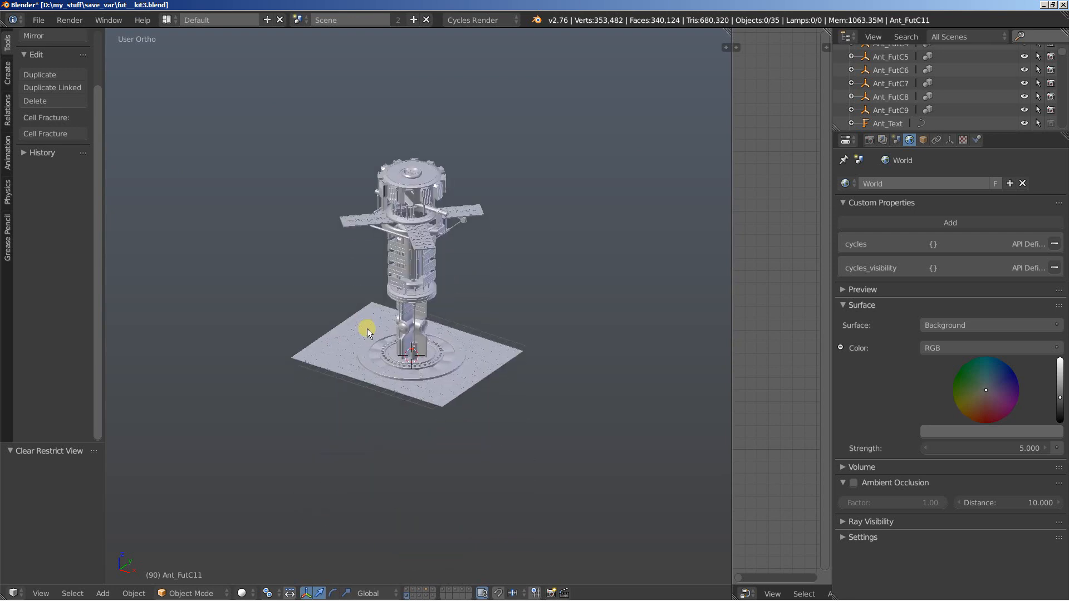
{"action": "scroll", "coordinate": [370, 328], "scroll_direction": "up", "scroll_amount": 4}
{"action": "right_click", "coordinate": [402, 278]}
{"action": "scroll", "coordinate": [403, 324], "scroll_direction": "up", "scroll_amount": 1}
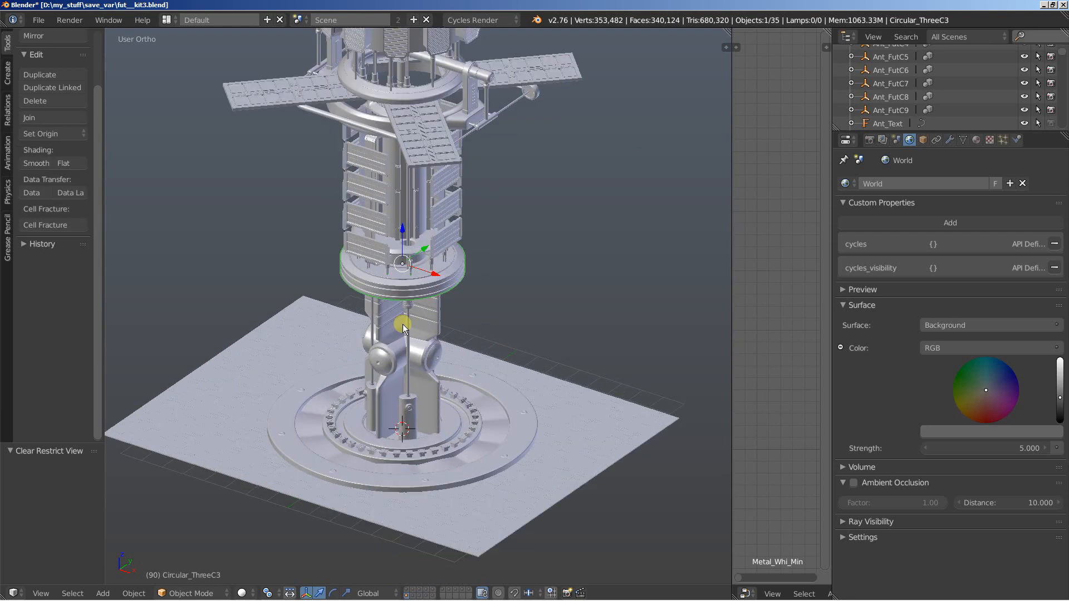
{"action": "key", "text": "g"}
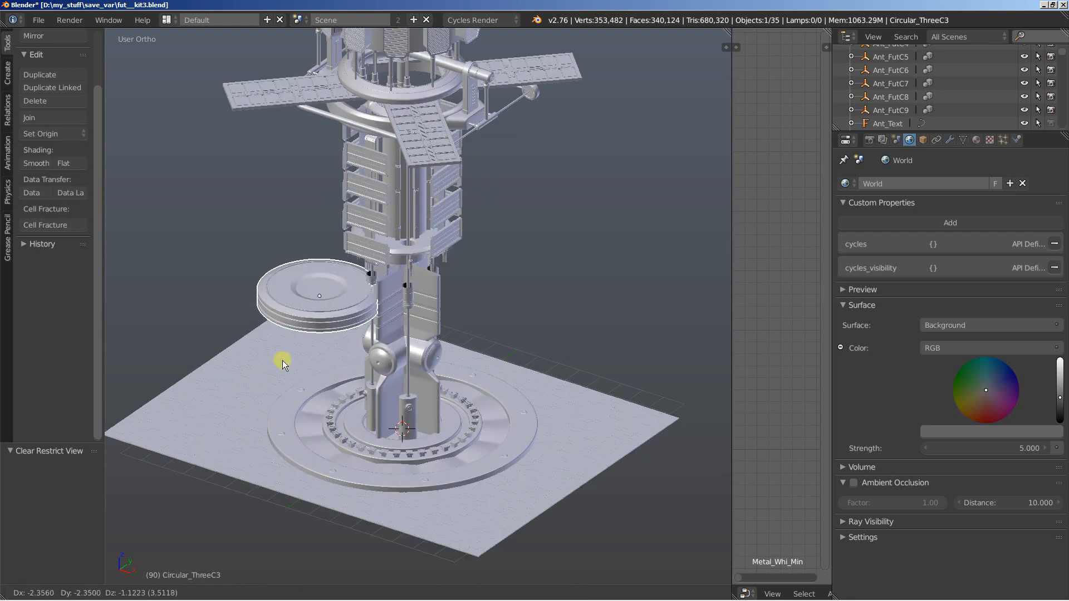
{"action": "right_click", "coordinate": [219, 353]}
- Try moving the wall panels Light_Dev_WallC3 and the front solar panel Plane_Floo_OneC6 away from the tower
{"action": "right_click", "coordinate": [371, 237]}
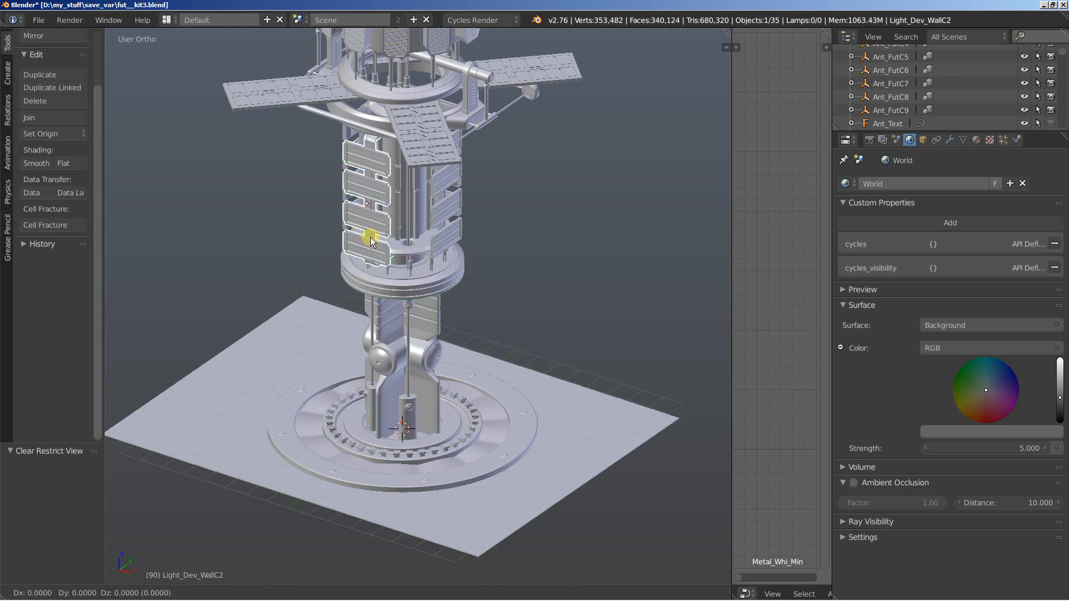
{"action": "right_click", "coordinate": [444, 249]}
{"action": "key", "text": "g"}
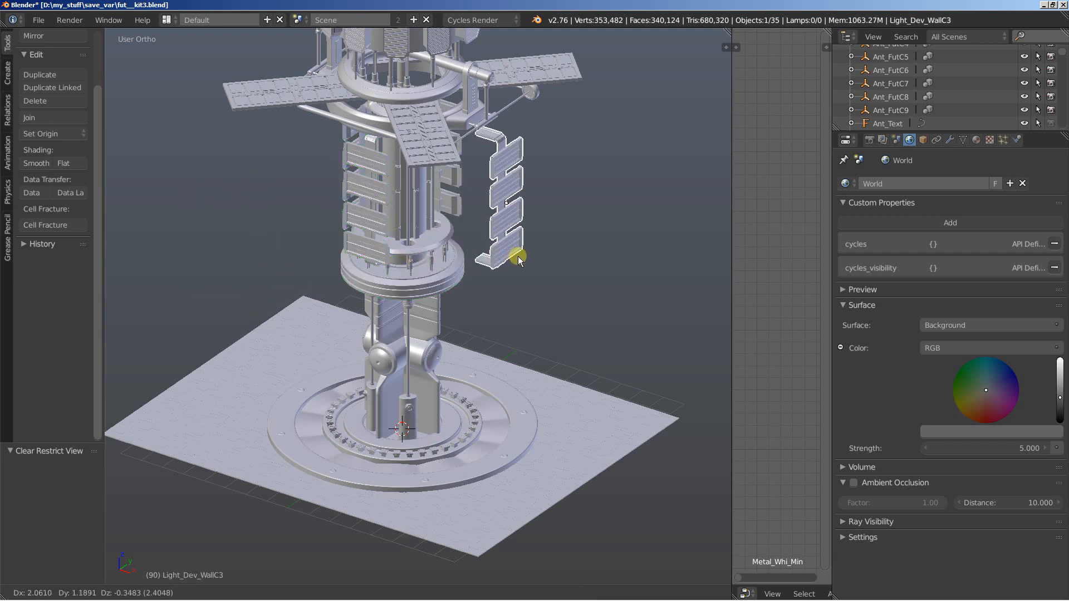
{"action": "right_click", "coordinate": [585, 256]}
{"action": "right_click", "coordinate": [407, 153]}
{"action": "key", "text": "g"}
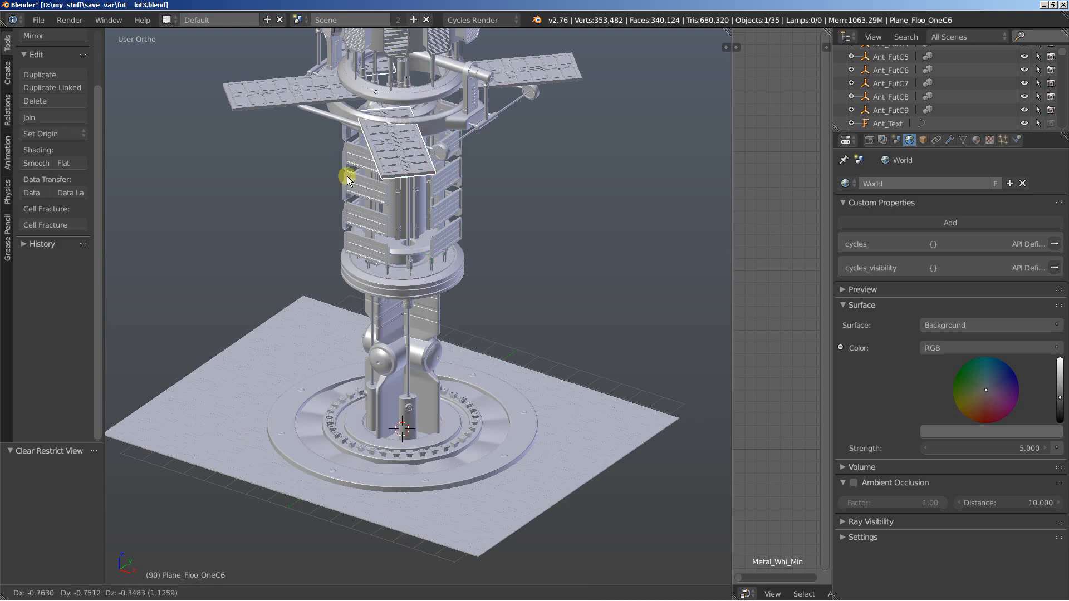
{"action": "right_click", "coordinate": [236, 227]}
{"action": "scroll", "coordinate": [349, 337], "scroll_direction": "down", "scroll_amount": 2}
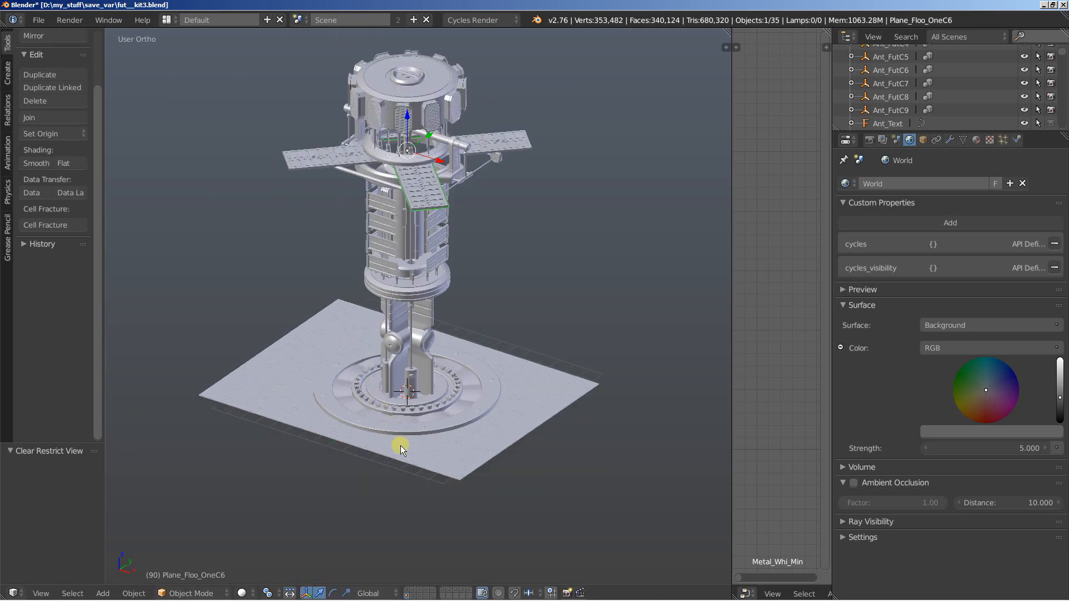
- Display the layer with the hanging screen and examine the panel and its arm up close from above
{"action": "left_click", "coordinate": [412, 593]}
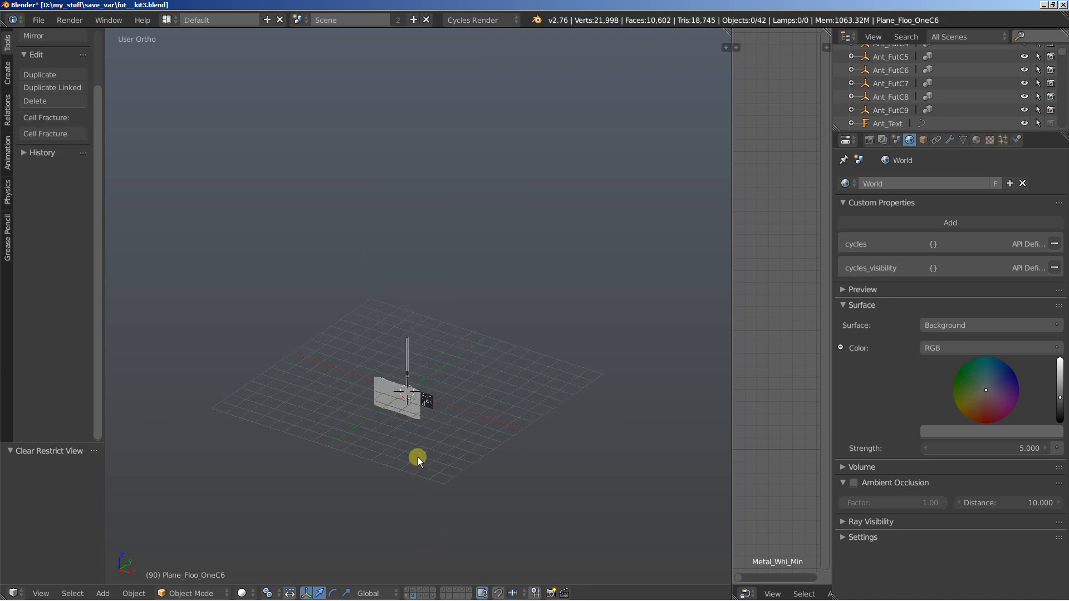
{"action": "middle_click_drag", "start_coordinate": [419, 457], "coordinate": [452, 377], "text": "shift"}
{"action": "scroll", "coordinate": [452, 376], "scroll_direction": "up", "scroll_amount": 7}
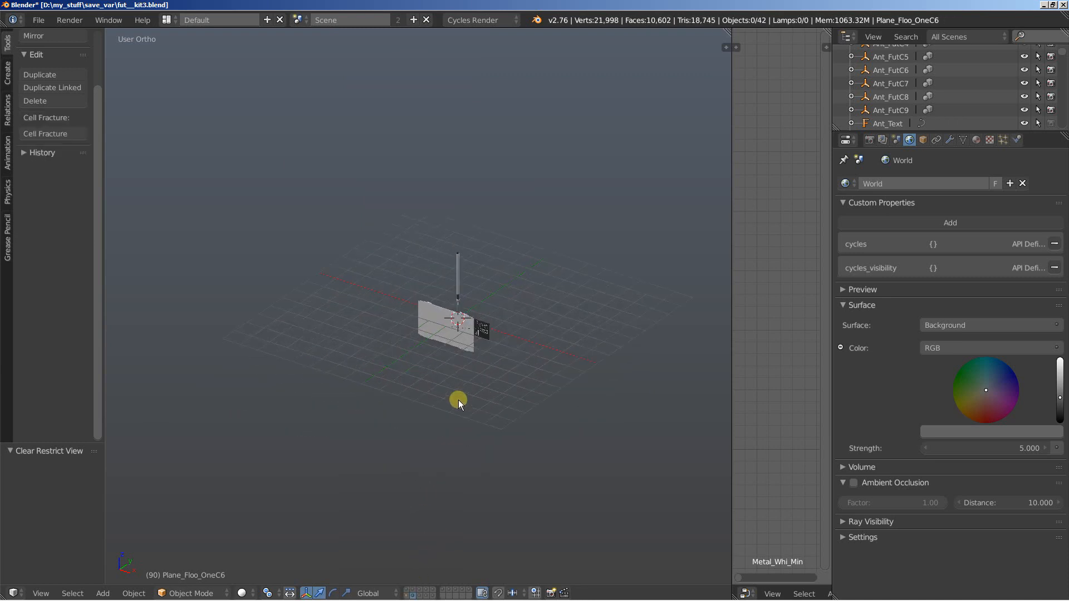
{"action": "middle_click_drag", "start_coordinate": [499, 424], "coordinate": [414, 387], "text": "shift"}
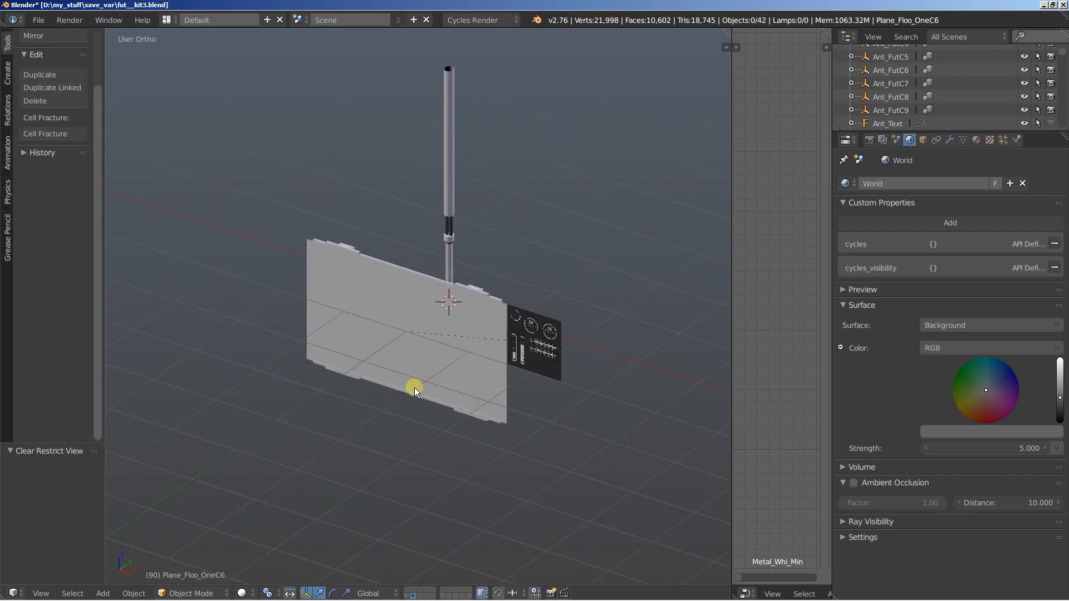
{"action": "left_click", "coordinate": [434, 590]}
{"action": "left_click", "coordinate": [414, 589]}
{"action": "scroll", "coordinate": [429, 416], "scroll_direction": "up", "scroll_amount": 3}
{"action": "middle_click_drag", "start_coordinate": [460, 395], "coordinate": [436, 408]}
{"action": "middle_click_drag", "start_coordinate": [493, 320], "coordinate": [528, 489]}
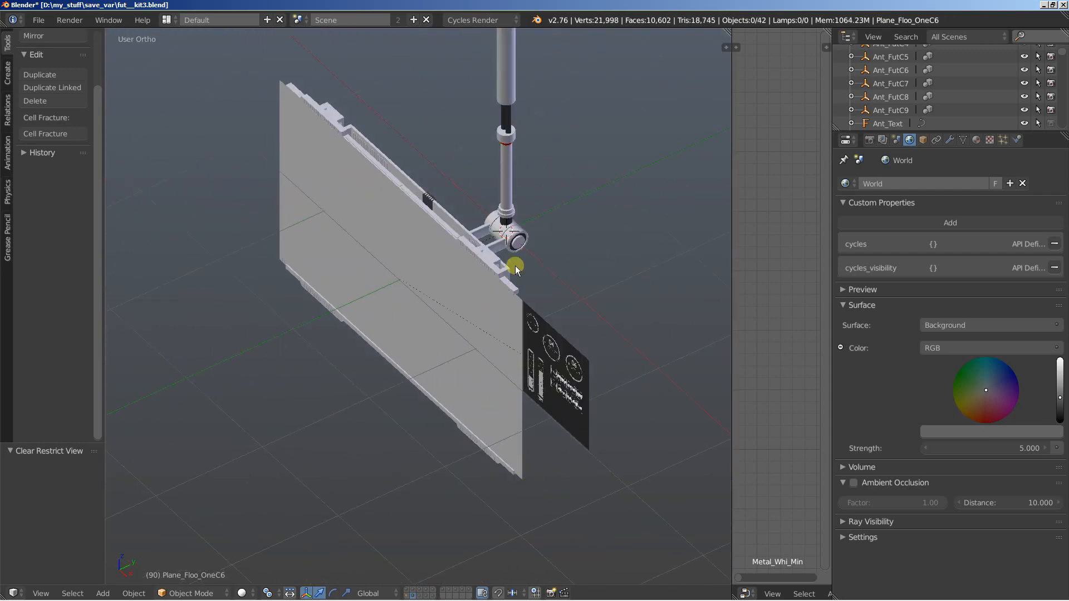
- Rotate the screen panel Sreen_Main by -40° about the global X axis
{"action": "right_click", "coordinate": [527, 241]}
{"action": "middle_click_drag", "start_coordinate": [552, 302], "coordinate": [406, 321]}
{"action": "middle_click_drag", "start_coordinate": [410, 326], "coordinate": [399, 400]}
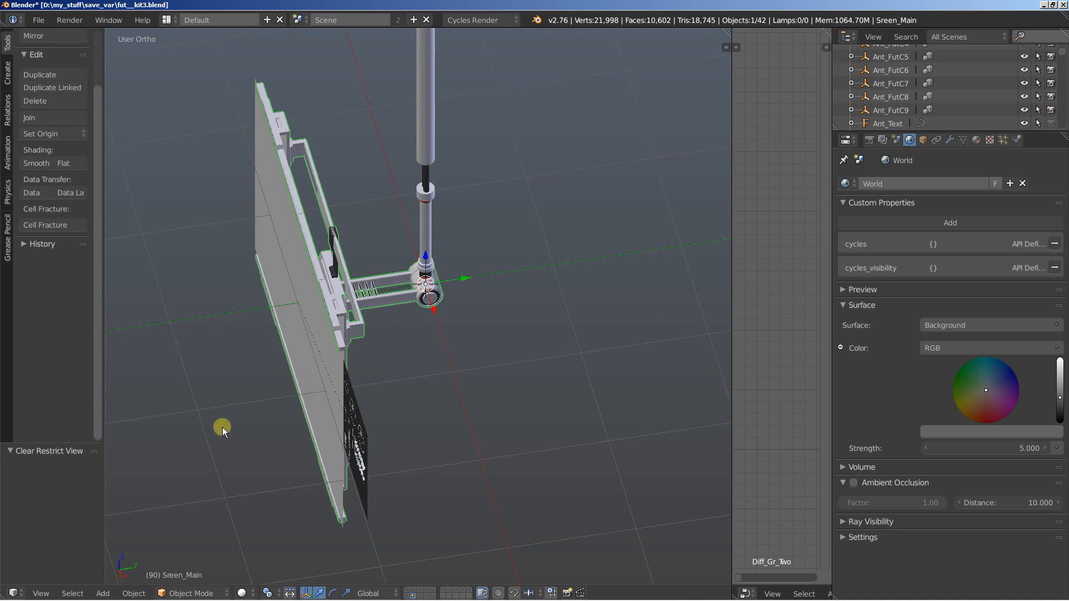
{"action": "type", "text": "rx-15"}
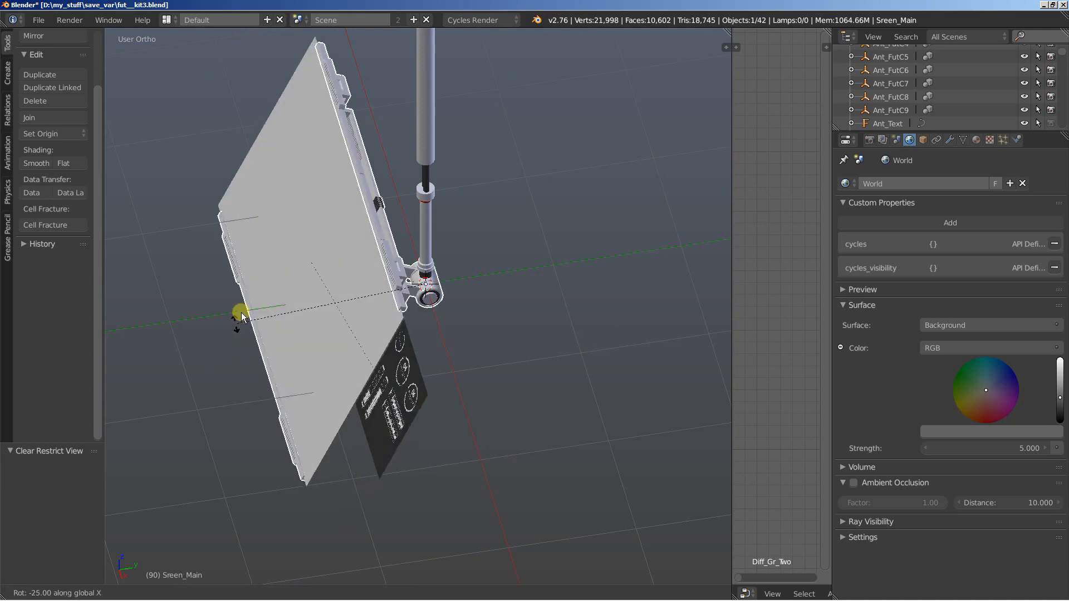
{"action": "key", "text": "Return"}
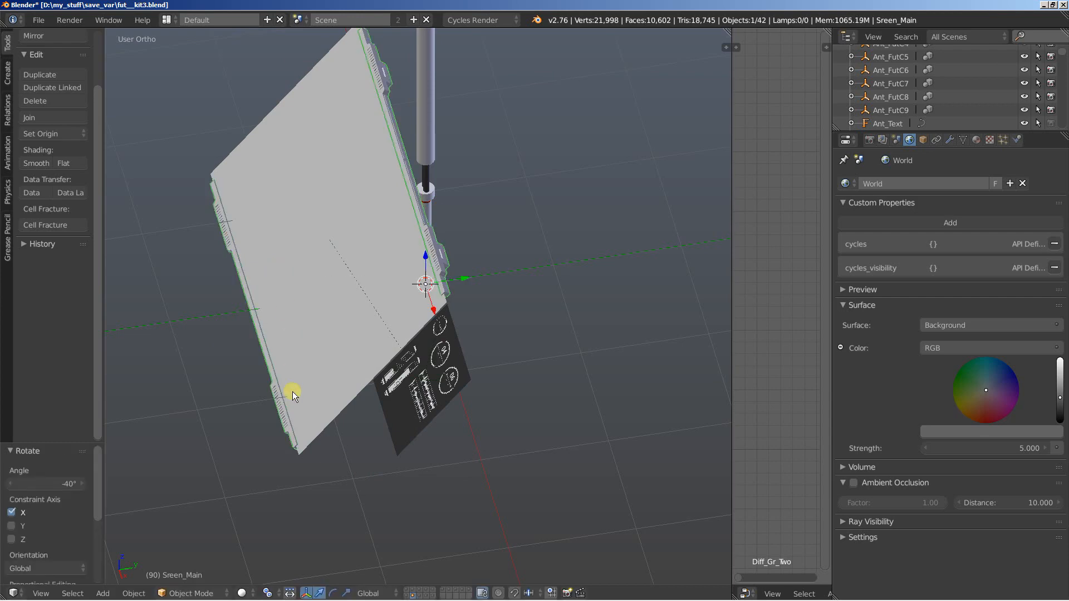
- View the tilted screen in the assembled room layer, and return to the layer with the screen alone, seen from the side
{"action": "left_click", "coordinate": [433, 590]}
{"action": "middle_click_drag", "start_coordinate": [343, 503], "coordinate": [363, 386]}
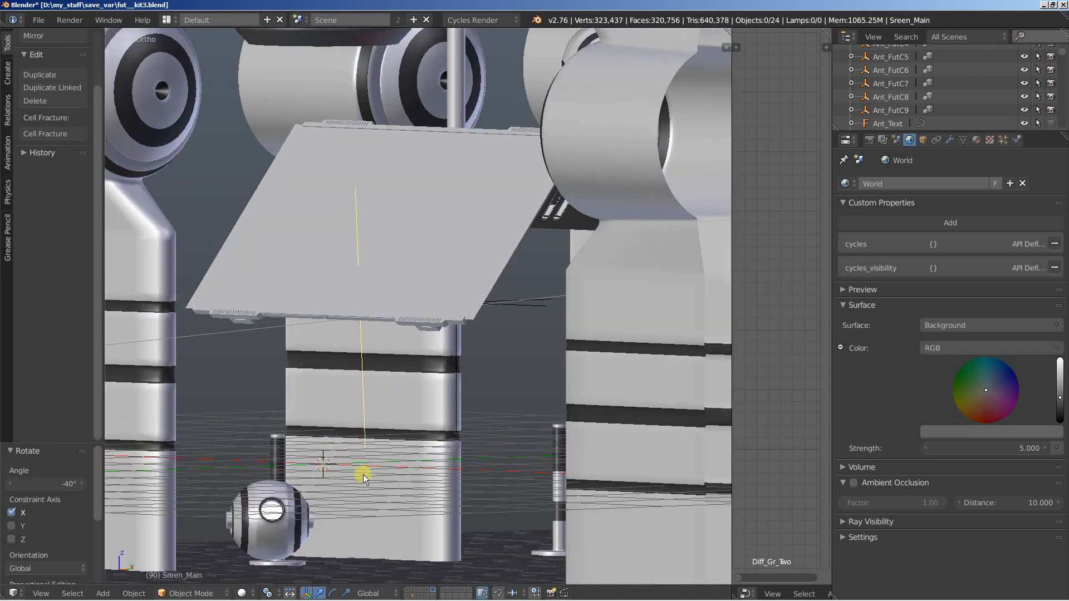
{"action": "left_click", "coordinate": [414, 594]}
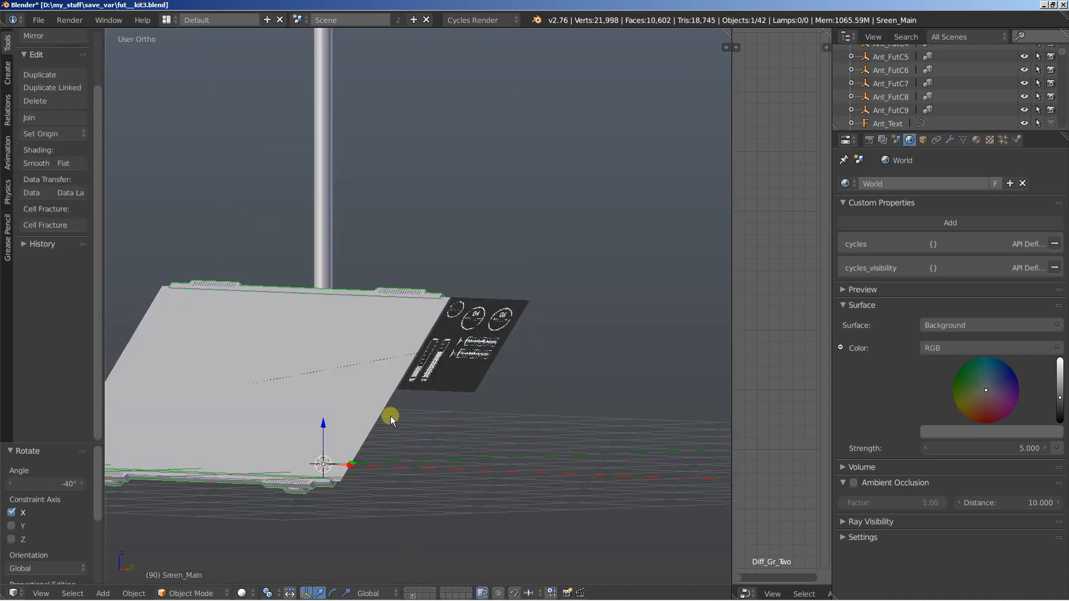
{"action": "middle_click_drag", "start_coordinate": [389, 412], "coordinate": [318, 459]}
{"action": "scroll", "coordinate": [310, 429], "scroll_direction": "down", "scroll_amount": 2}
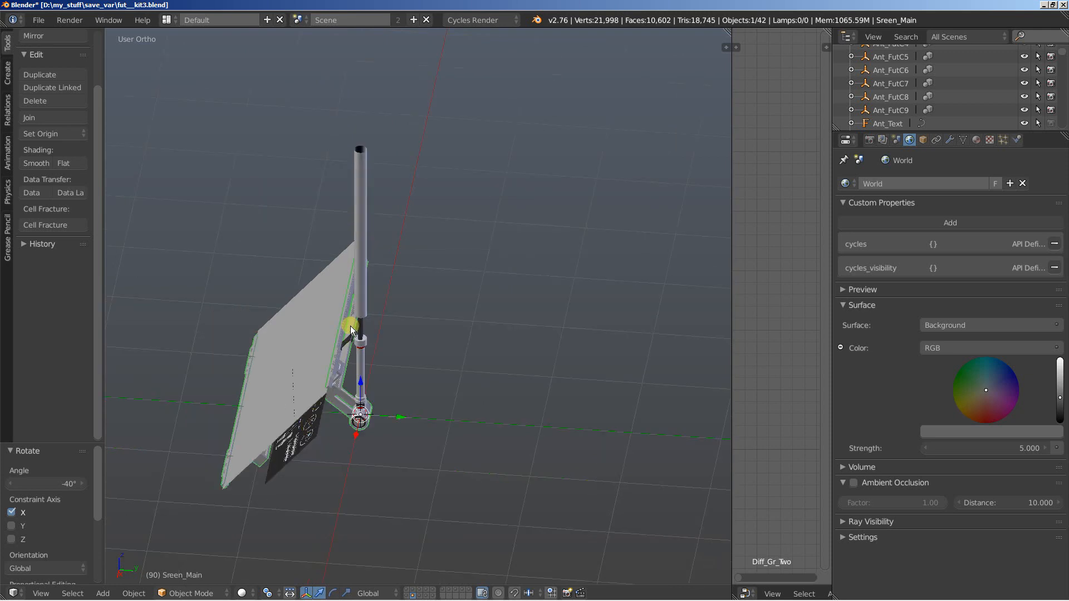
- Try moving the pole Screen_Hold to demonstrate that it carries the attached screen along
{"action": "right_click", "coordinate": [363, 260]}
{"action": "middle_click_drag", "start_coordinate": [278, 342], "coordinate": [289, 342]}
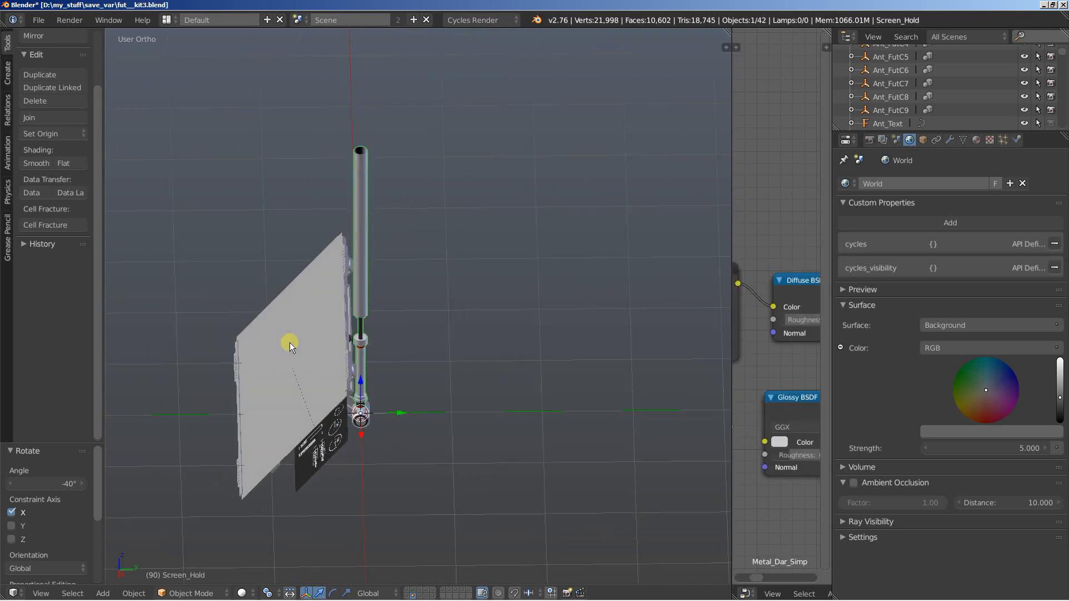
{"action": "key", "text": "g"}
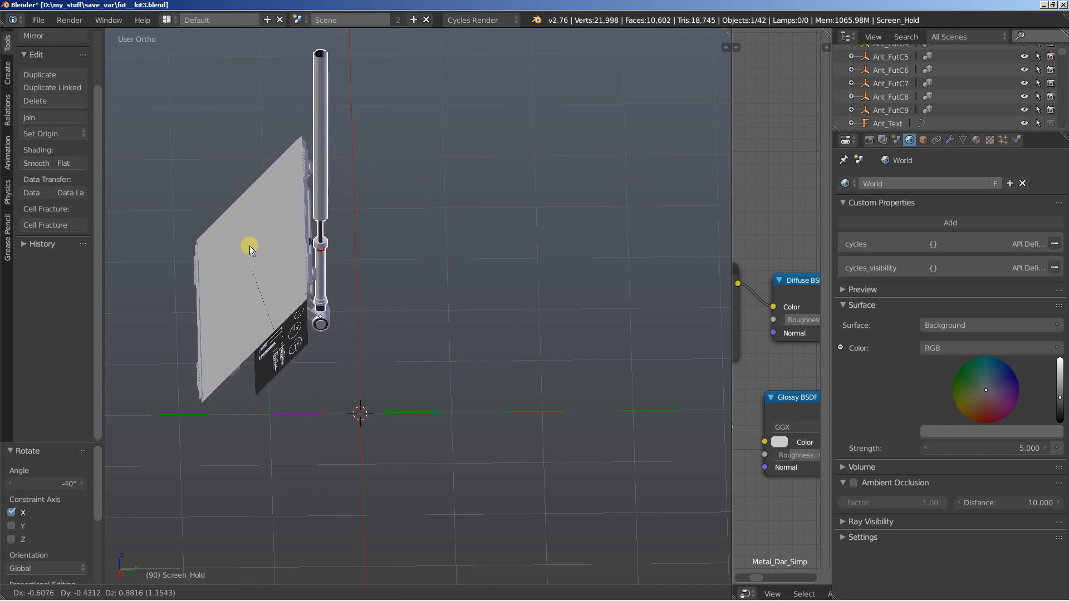
{"action": "right_click", "coordinate": [261, 267]}
{"action": "middle_click_drag", "start_coordinate": [260, 267], "coordinate": [370, 346]}
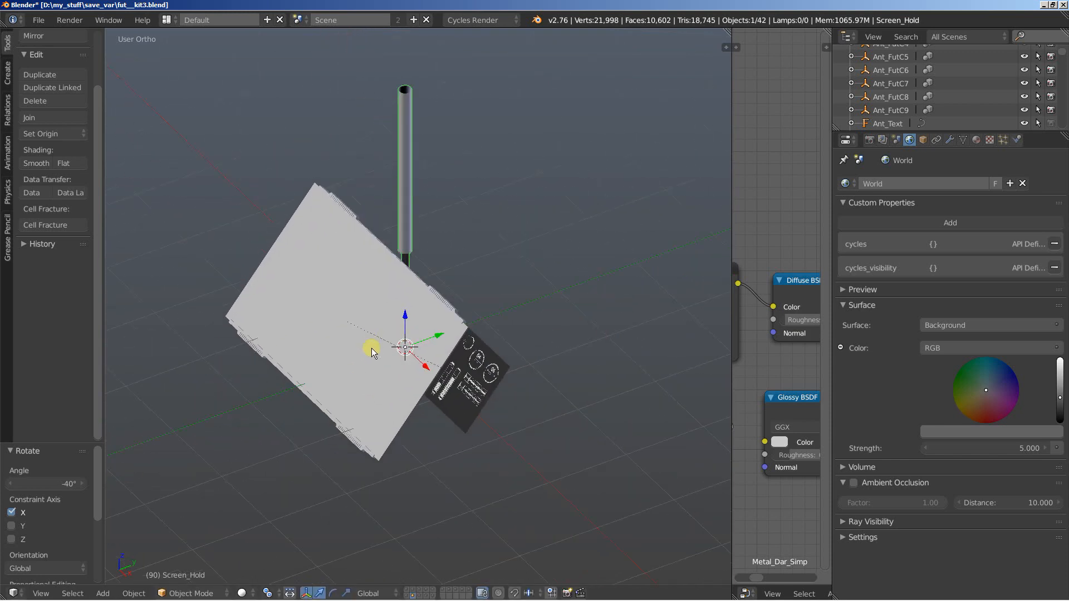
- Display the layer with the round device with a handle, and examine its top face from above
{"action": "left_click", "coordinate": [420, 593]}
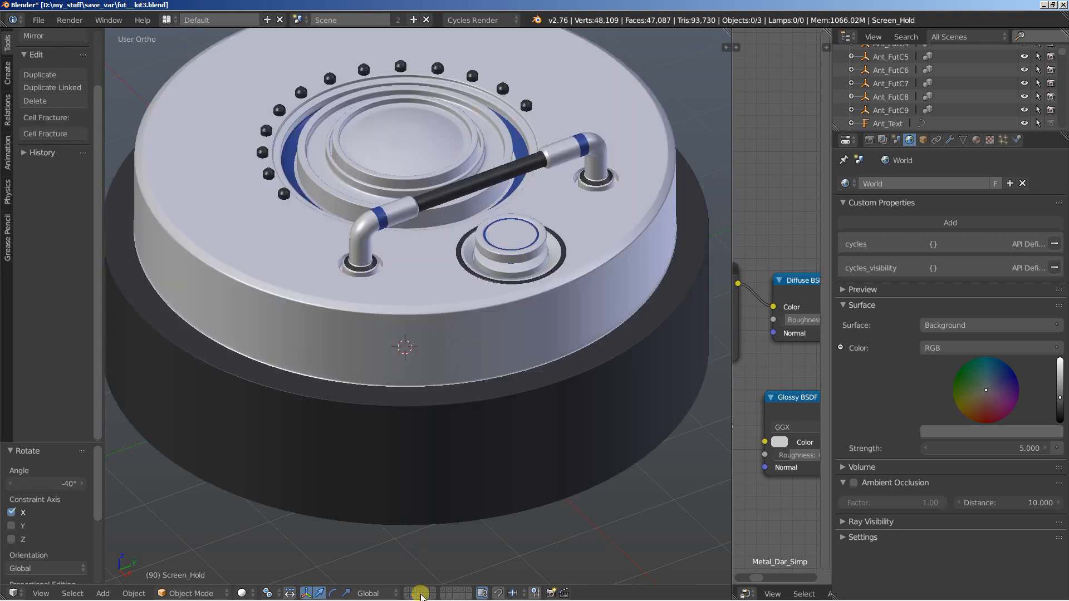
{"action": "middle_click_drag", "start_coordinate": [420, 346], "coordinate": [459, 372]}
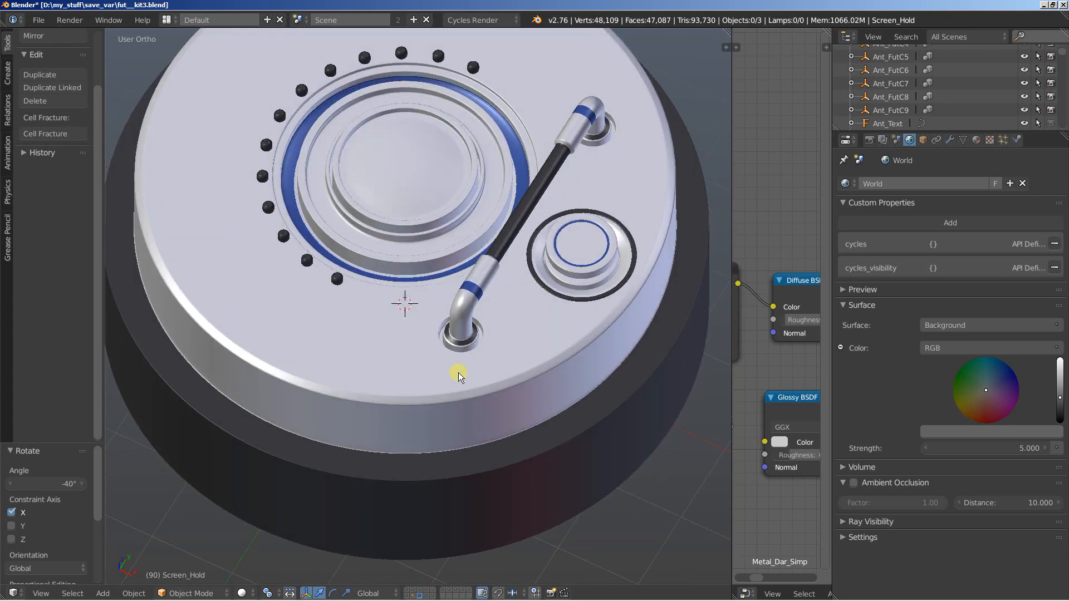
{"action": "scroll", "coordinate": [449, 311], "scroll_direction": "down", "scroll_amount": 4}
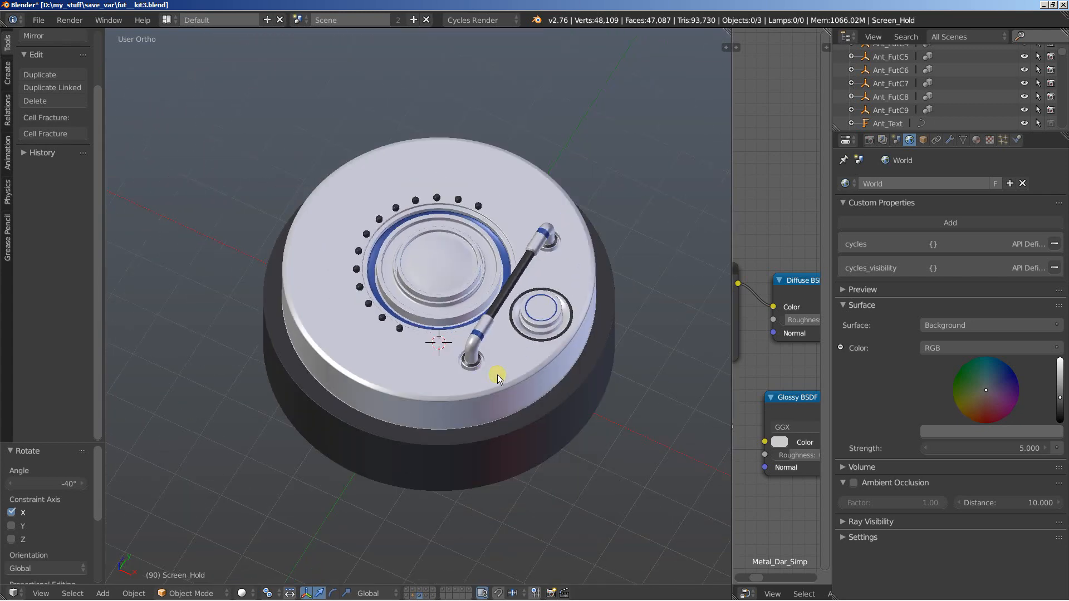
{"action": "mouse_move", "coordinate": [484, 400]}
{"action": "middle_mouse_down"}
{"action": "mouse_move", "coordinate": [473, 366]}
{"action": "mouse_move", "coordinate": [497, 407]}
{"action": "middle_mouse_up"}
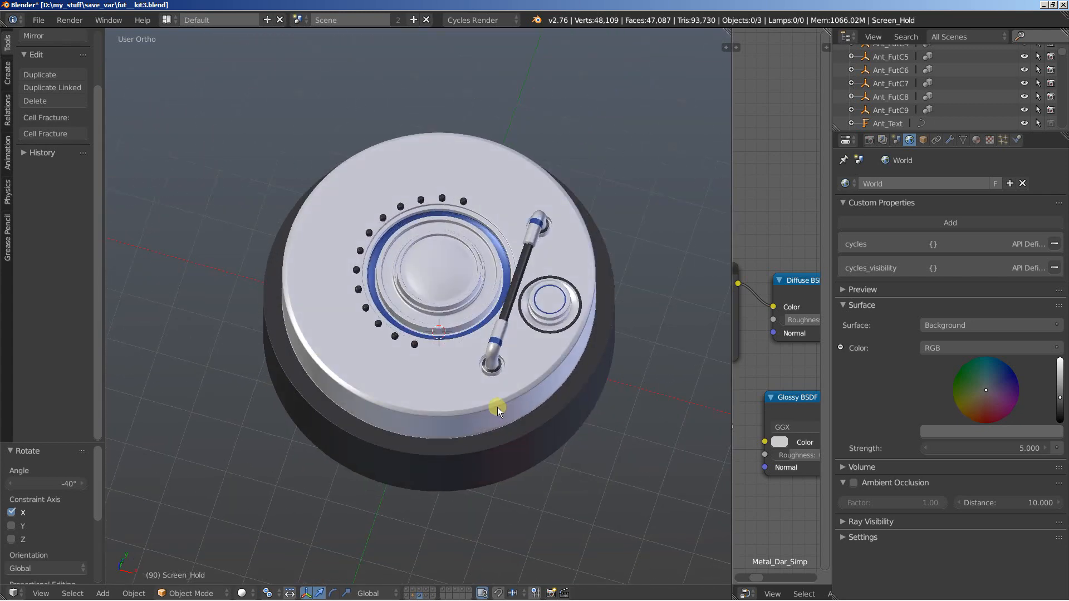
{"action": "scroll", "coordinate": [479, 385], "scroll_direction": "up", "scroll_amount": 3}
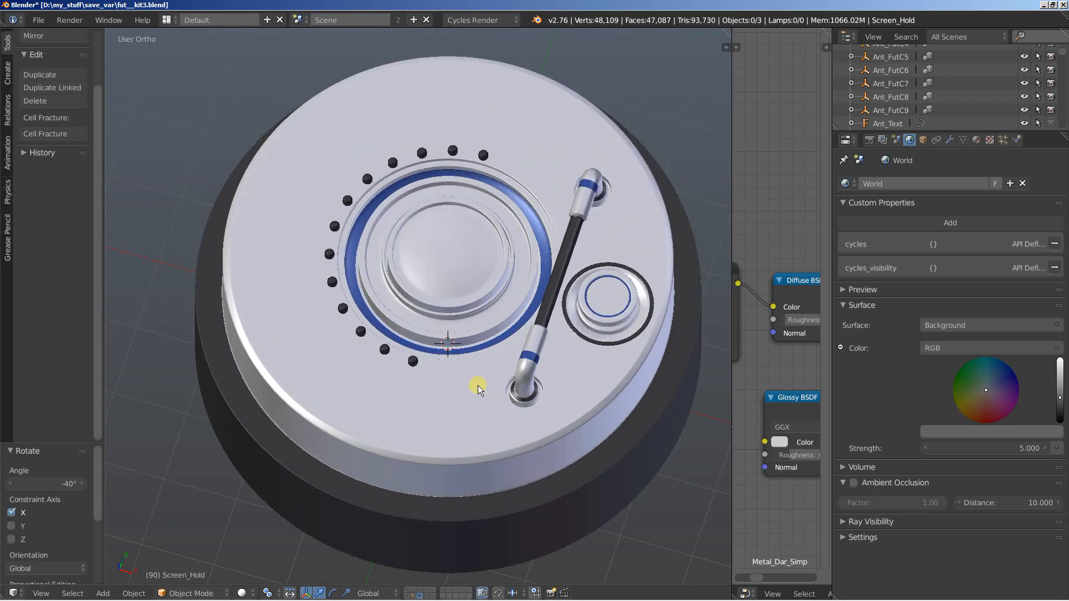
- Show the round device in wireframe and select its inner text, the radial marks Plane.003 and the Circle body in turn
{"action": "key", "text": "z"}
{"action": "right_click", "coordinate": [452, 278]}
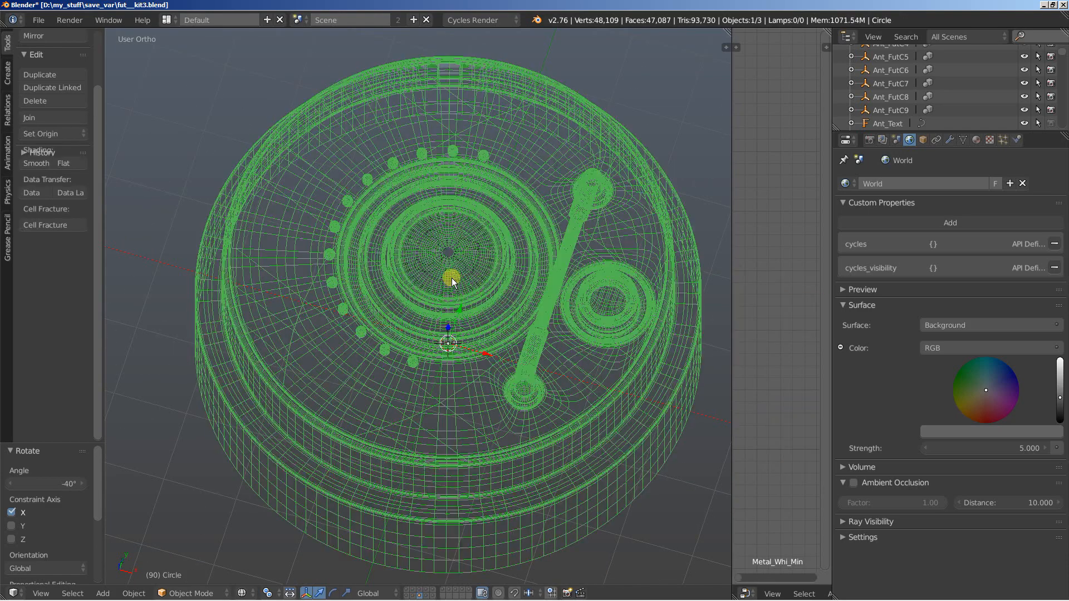
{"action": "right_click", "coordinate": [453, 278]}
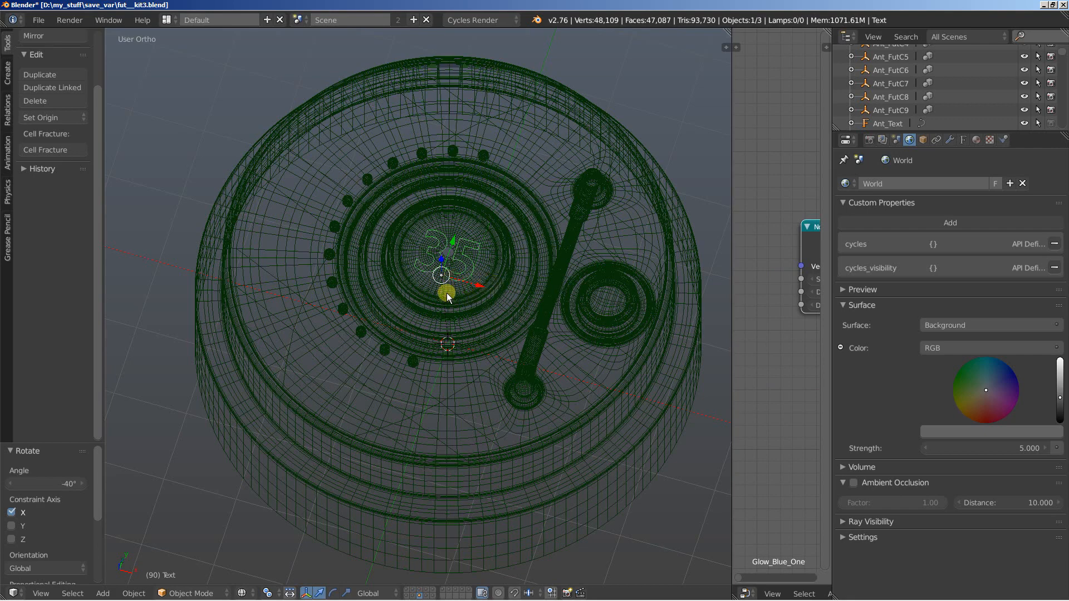
{"action": "right_click", "coordinate": [447, 293]}
{"action": "right_click", "coordinate": [447, 293]}
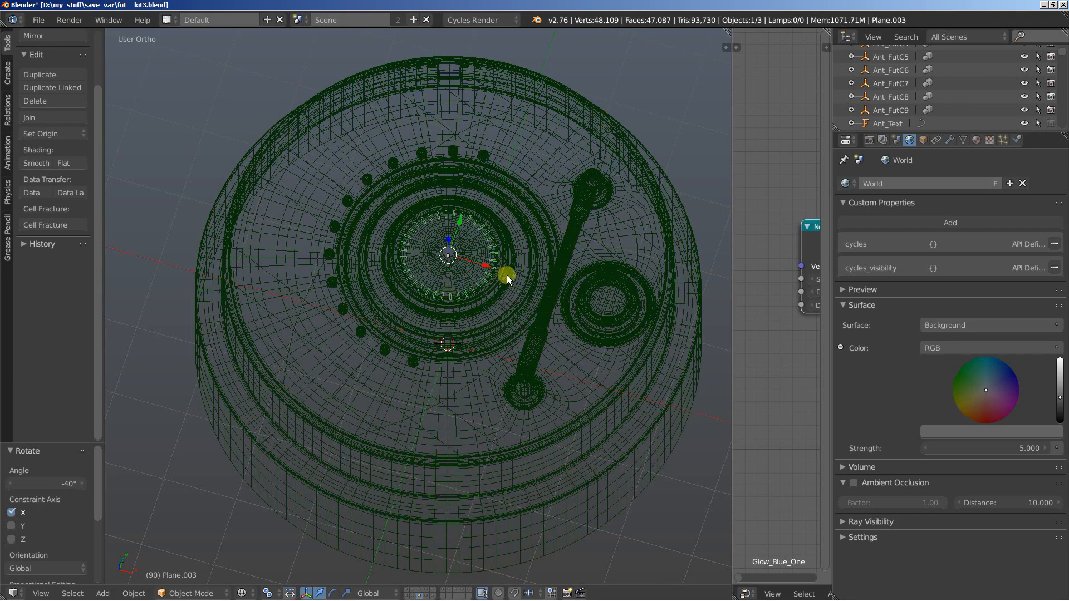
{"action": "right_click", "coordinate": [560, 248]}
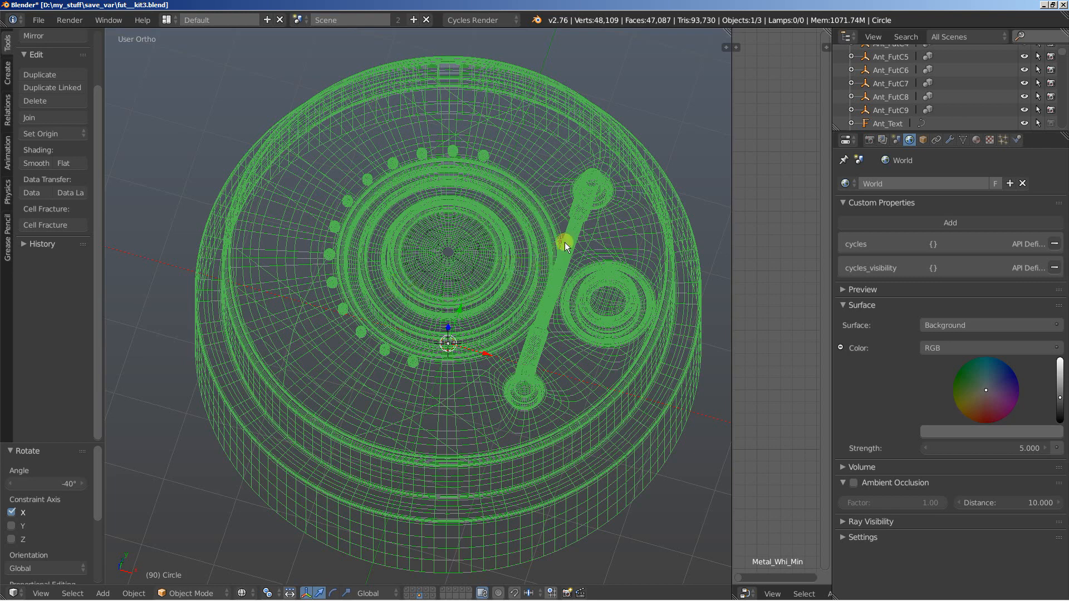
- Preview the round device in rendered shading from above and from a lower angle, and return to solid shading
{"action": "left_click", "coordinate": [244, 592]}
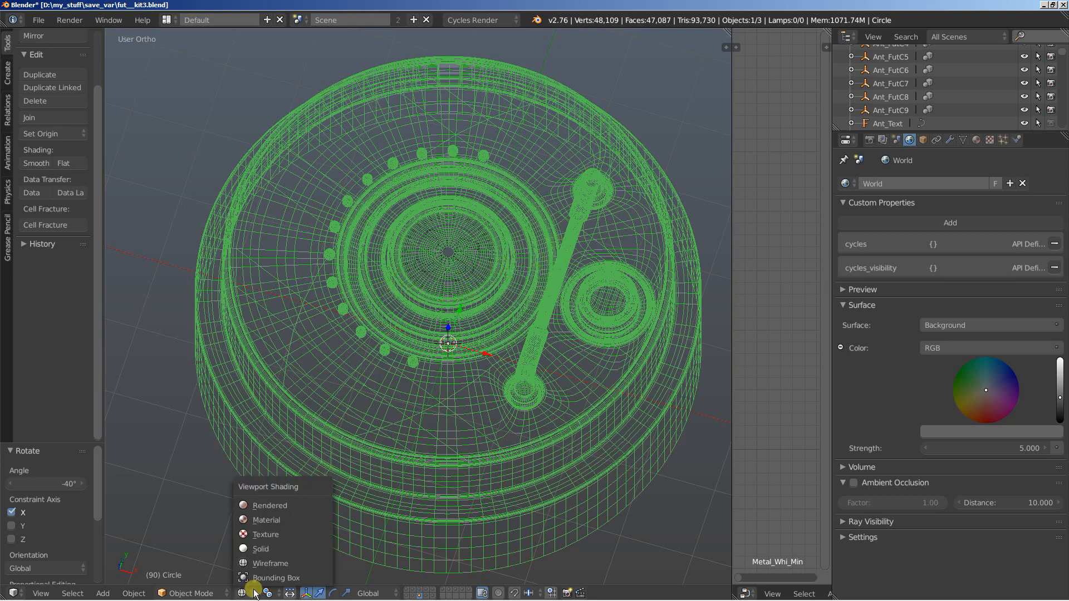
{"action": "left_click", "coordinate": [270, 505]}
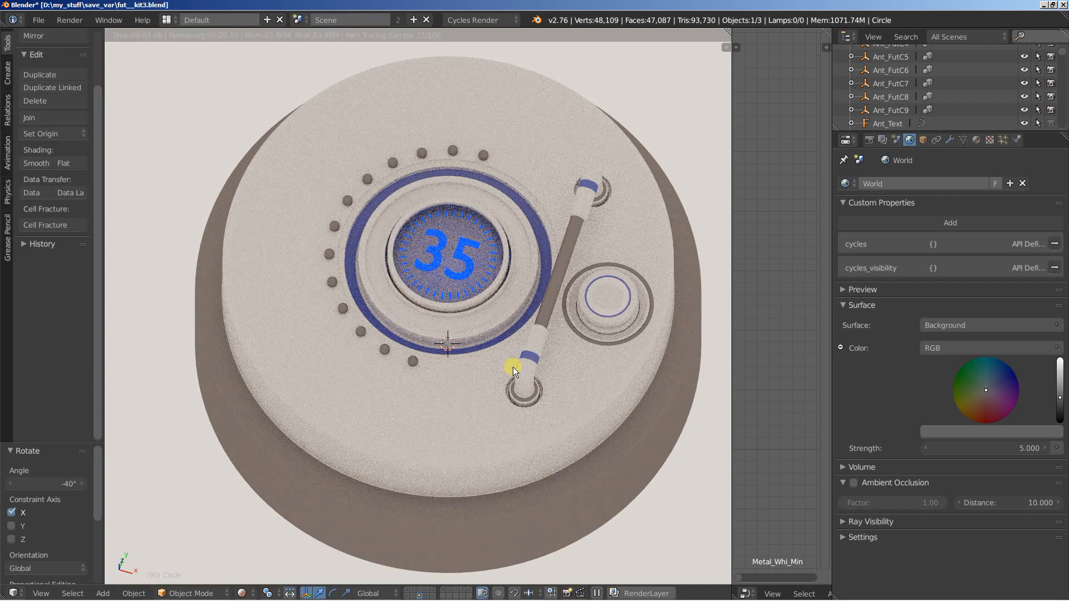
{"action": "middle_click_drag", "start_coordinate": [494, 365], "coordinate": [475, 322]}
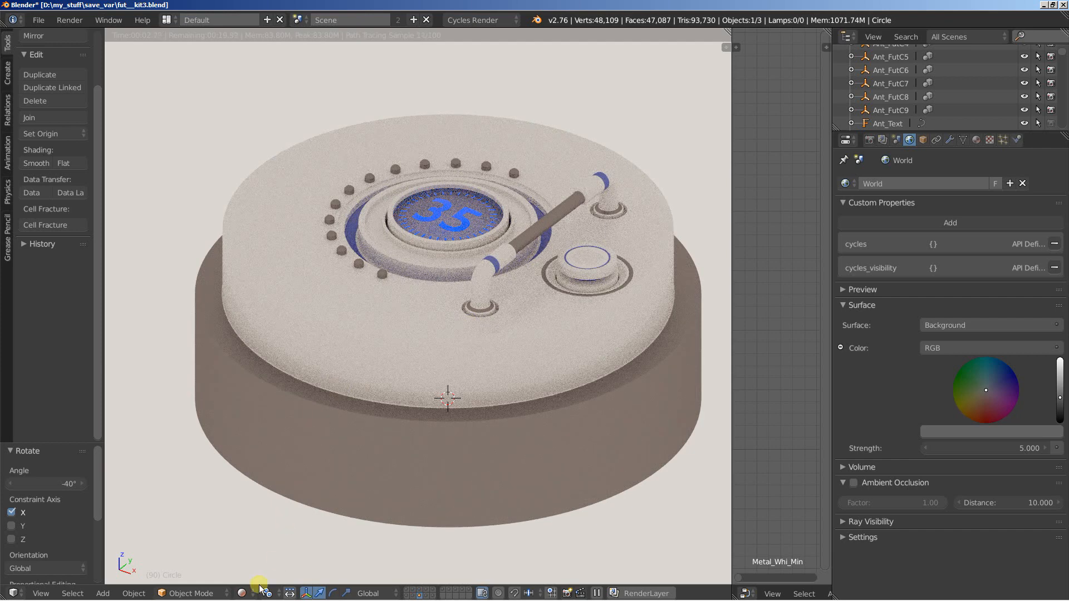
{"action": "left_click", "coordinate": [241, 593]}
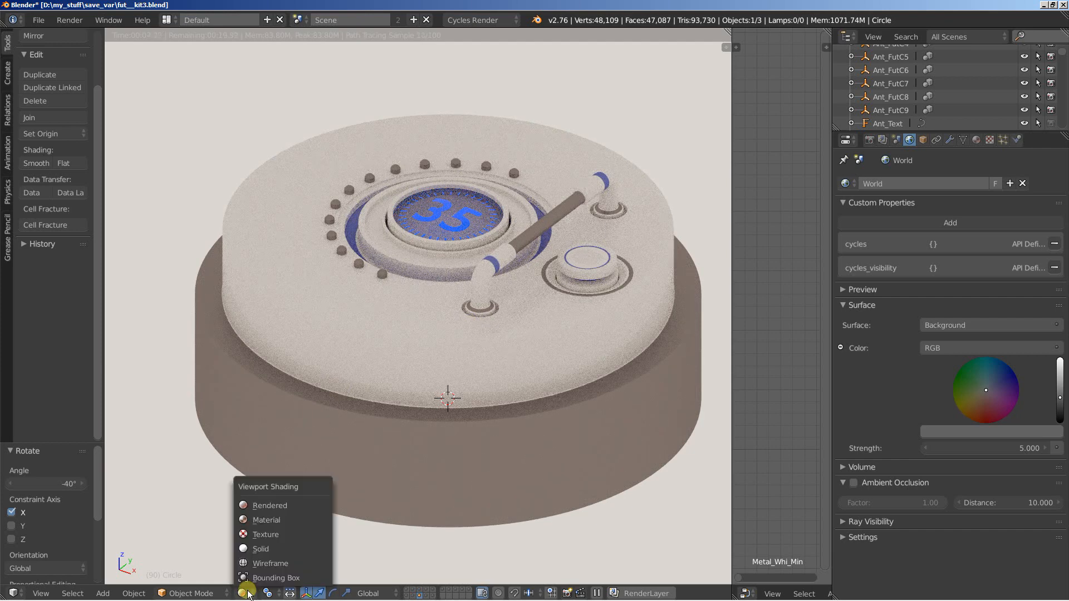
{"action": "left_click", "coordinate": [259, 542]}
- Display the layer with the blue-and-white cylinder and select its horizontal lines, top bolts, Co1_Ext_Tra parts and main body in turn
{"action": "left_click", "coordinate": [425, 593]}
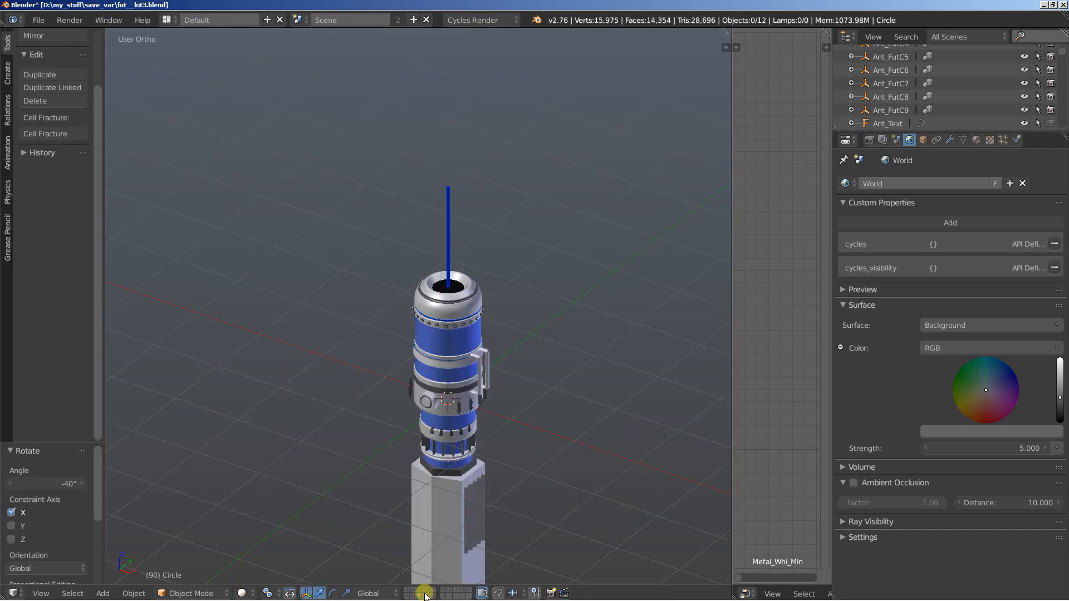
{"action": "middle_click_drag", "start_coordinate": [477, 462], "coordinate": [548, 502], "text": "shift"}
{"action": "scroll", "coordinate": [423, 347], "scroll_direction": "up", "scroll_amount": 4}
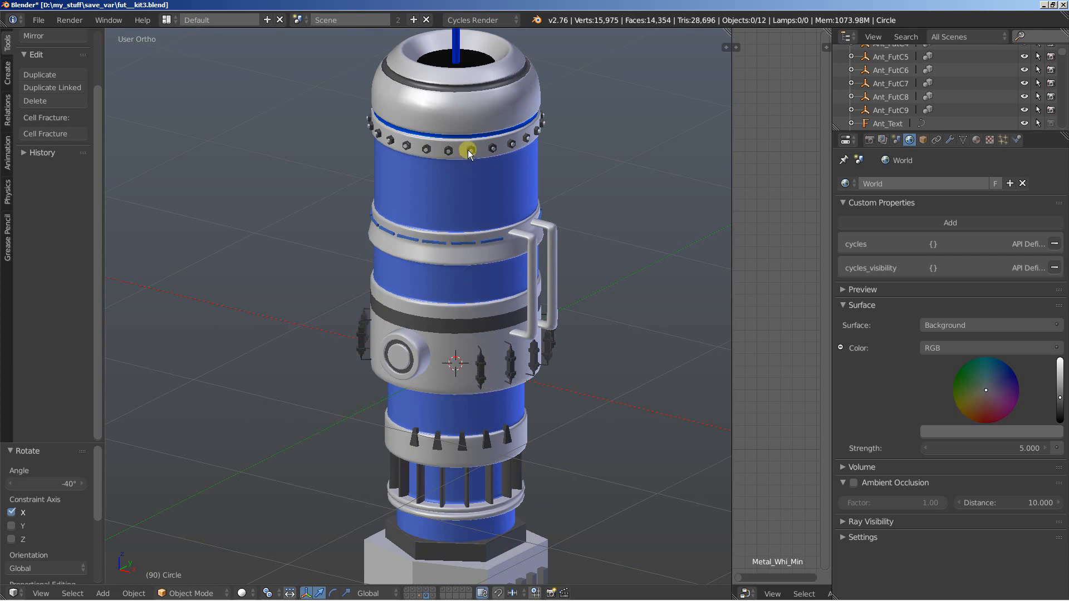
{"action": "right_click", "coordinate": [456, 242]}
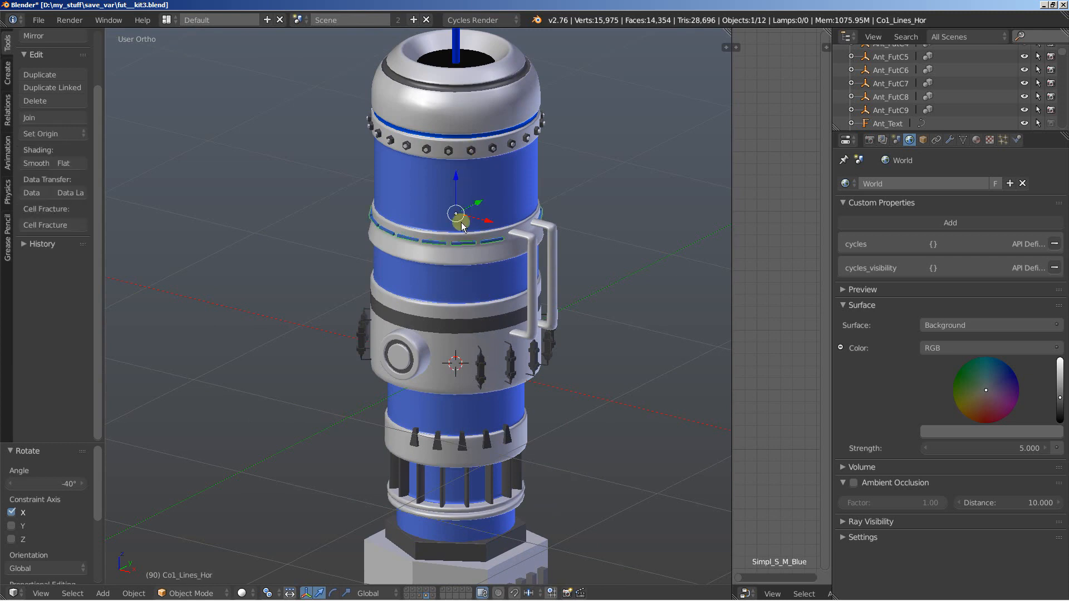
{"action": "right_click", "coordinate": [446, 148]}
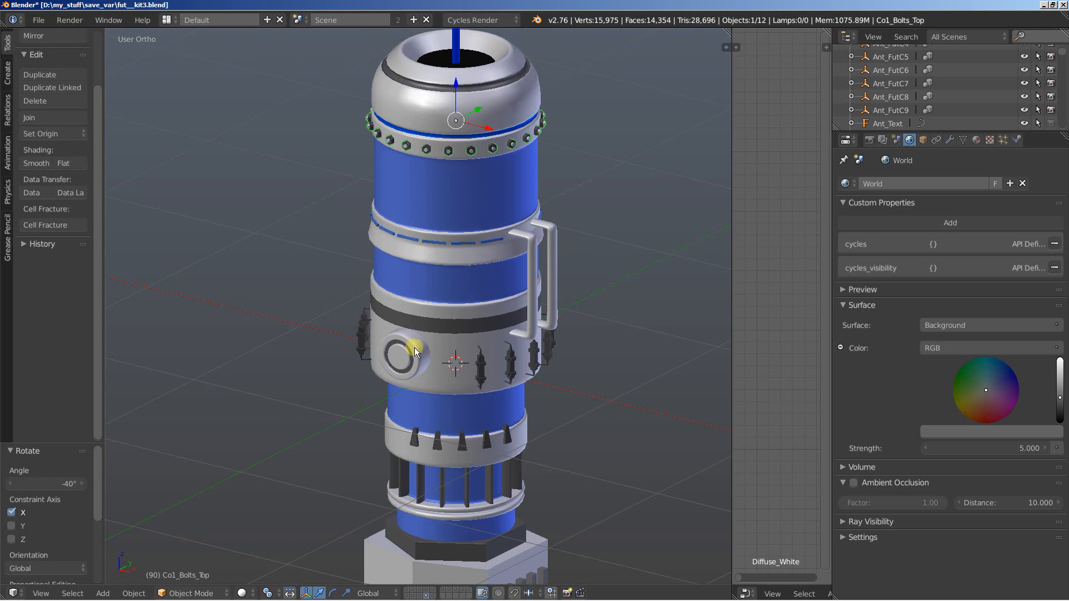
{"action": "right_click", "coordinate": [479, 359]}
{"action": "scroll", "coordinate": [479, 329], "scroll_direction": "down", "scroll_amount": 2}
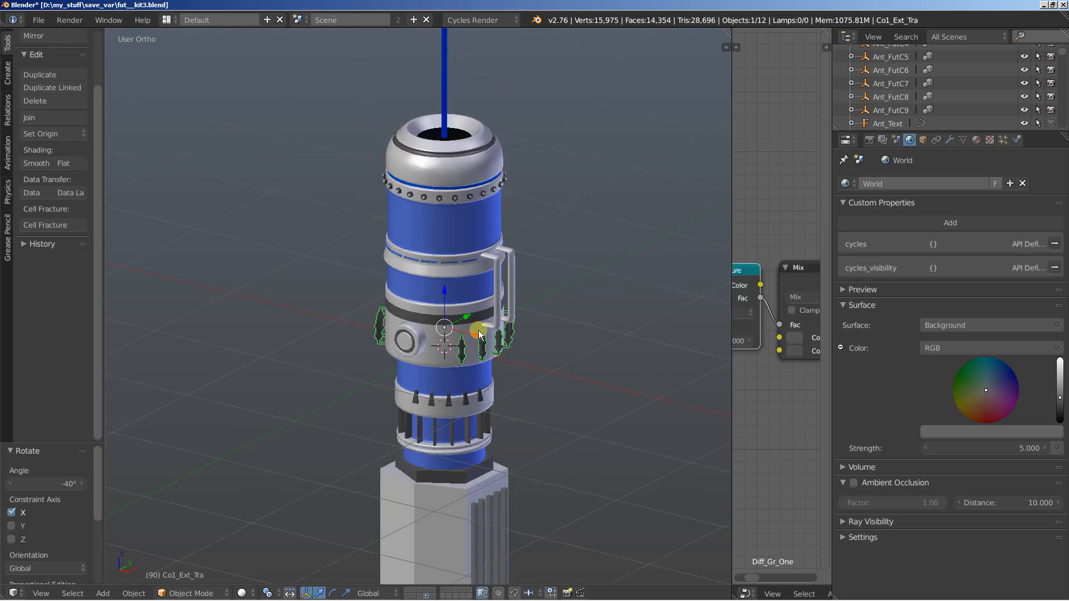
{"action": "right_click", "coordinate": [419, 153]}
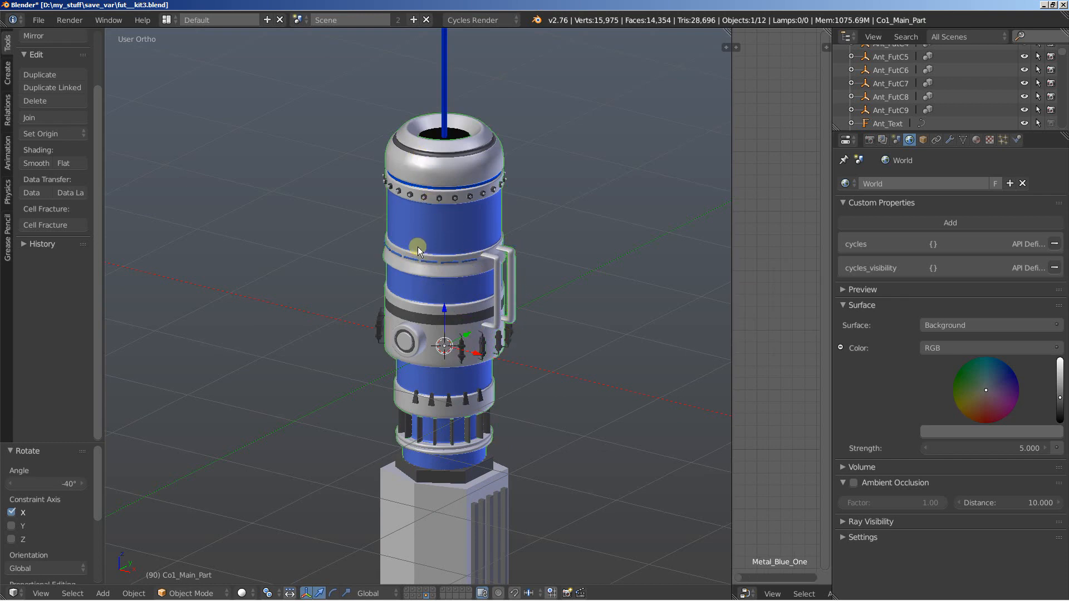
{"action": "scroll", "coordinate": [417, 246], "scroll_direction": "down", "scroll_amount": 2}
{"action": "middle_click_drag", "start_coordinate": [417, 246], "coordinate": [447, 253]}
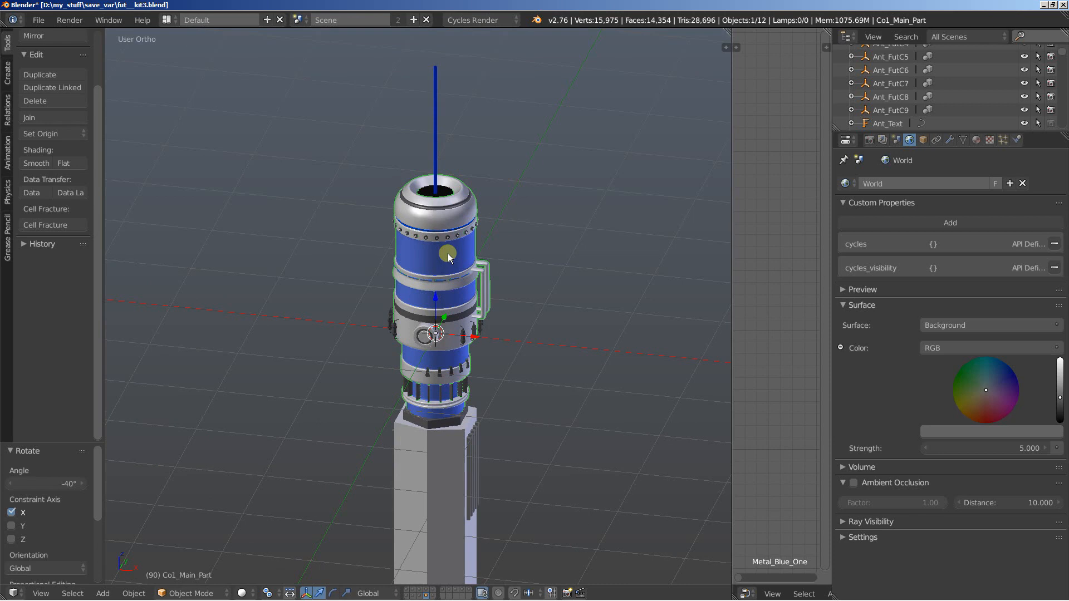
- Display the bonus UFO layer, view the ship from below, and make Camera_UFO the active camera
{"action": "left_click", "coordinate": [432, 595]}
{"action": "scroll", "coordinate": [570, 296], "scroll_direction": "down", "scroll_amount": 2}
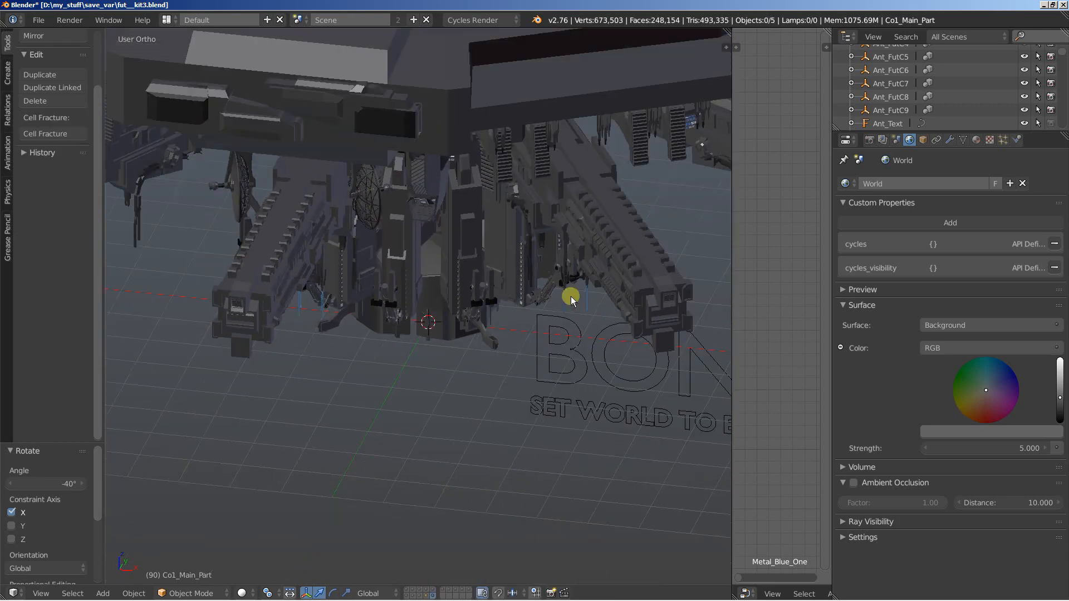
{"action": "scroll", "coordinate": [570, 297], "scroll_direction": "down", "scroll_amount": 4}
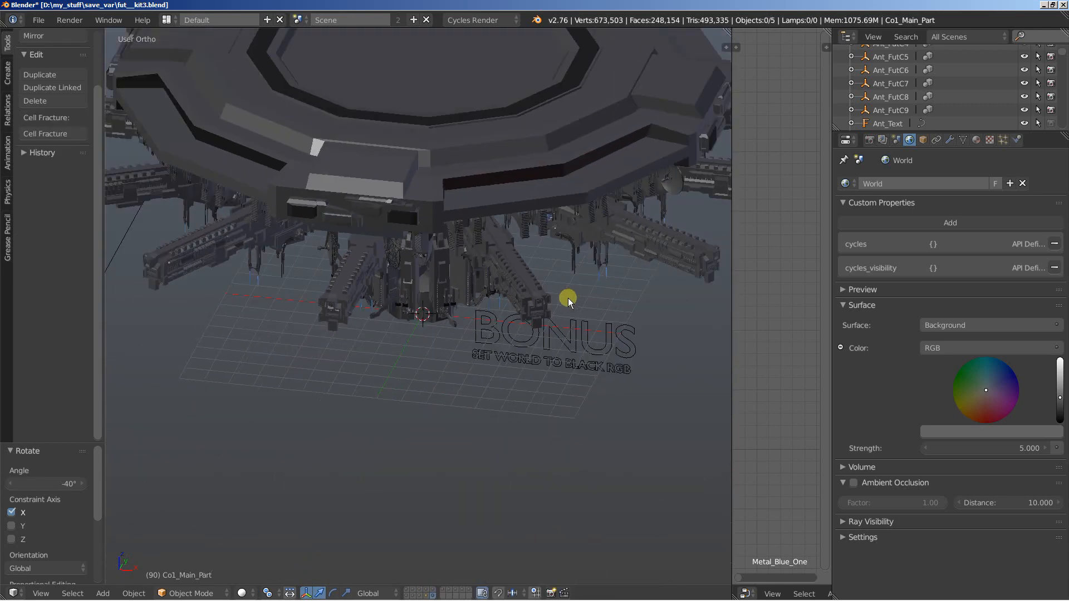
{"action": "mouse_move", "coordinate": [568, 299]}
{"action": "middle_mouse_down"}
{"action": "mouse_move", "coordinate": [552, 363]}
{"action": "mouse_move", "coordinate": [514, 399]}
{"action": "mouse_move", "coordinate": [513, 316]}
{"action": "mouse_move", "coordinate": [519, 302]}
{"action": "mouse_move", "coordinate": [548, 301]}
{"action": "middle_mouse_up"}
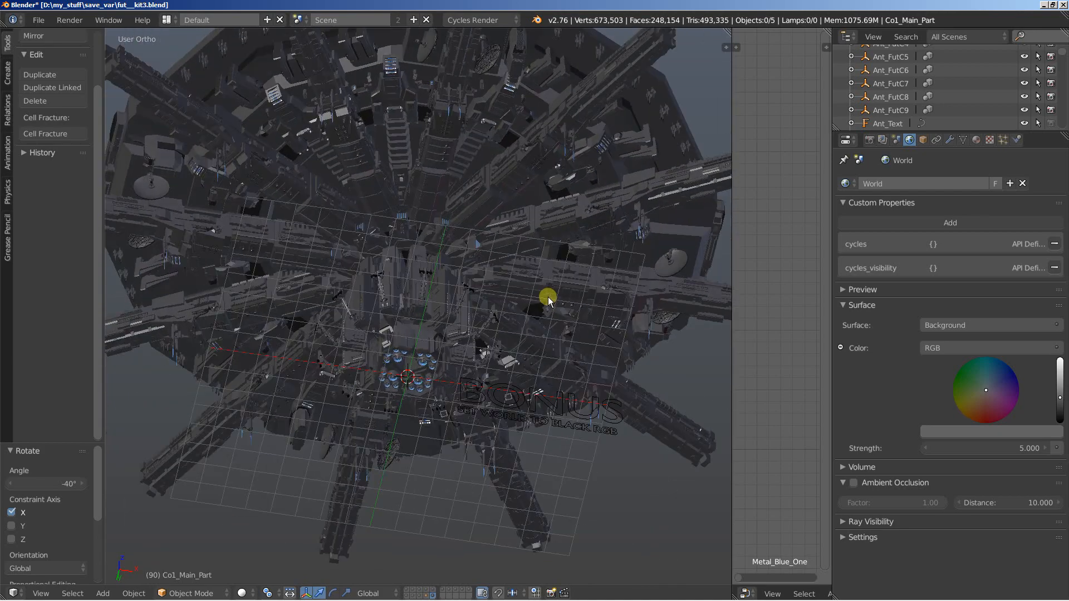
{"action": "scroll", "coordinate": [526, 301], "scroll_direction": "down", "scroll_amount": 2}
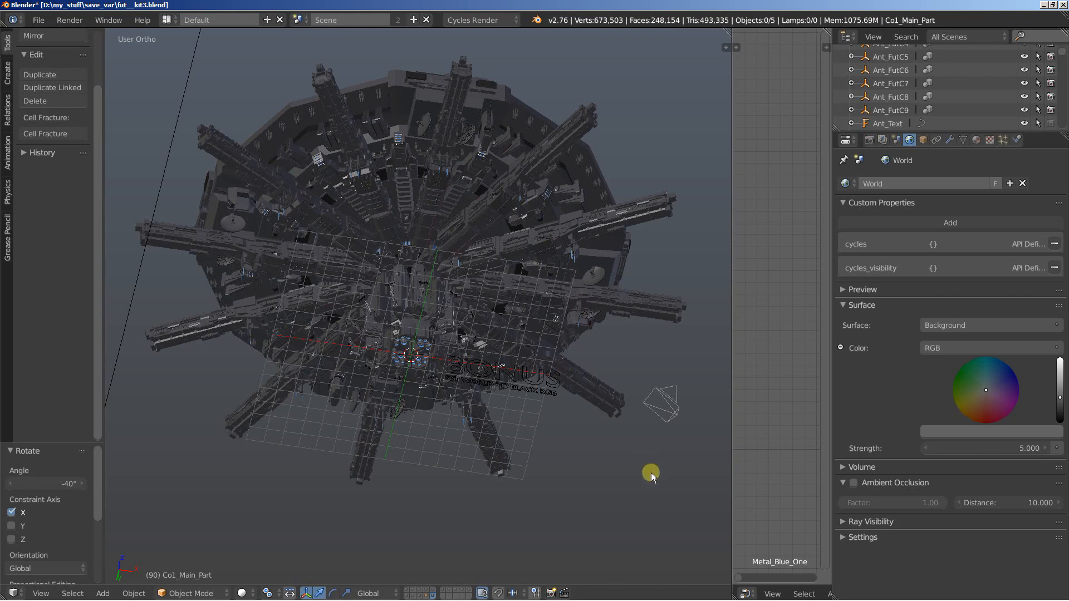
{"action": "right_click", "coordinate": [667, 415]}
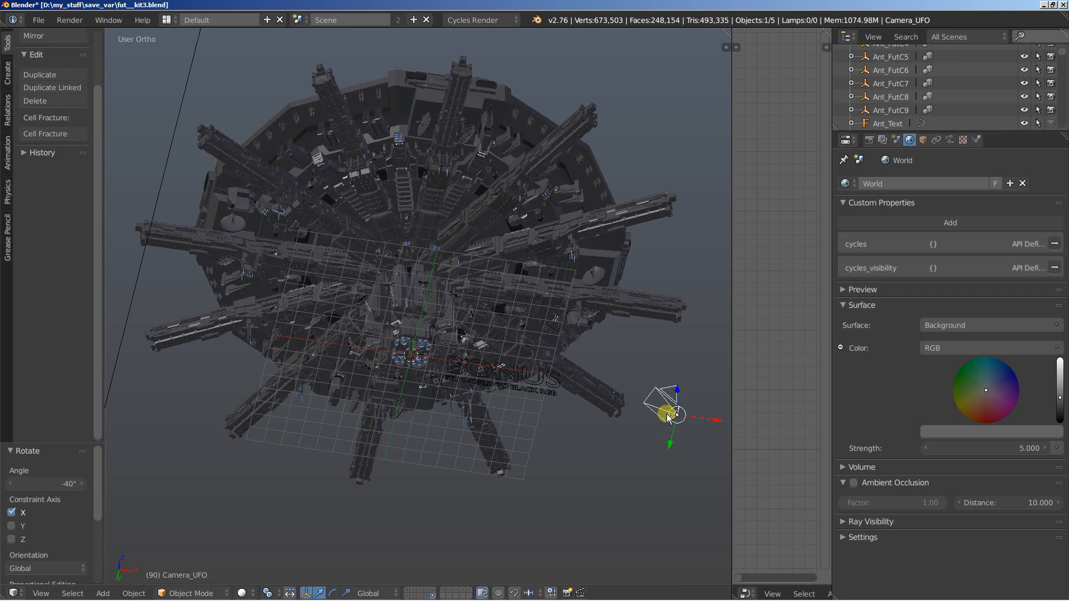
{"action": "key", "text": "ctrl+KP_0"}
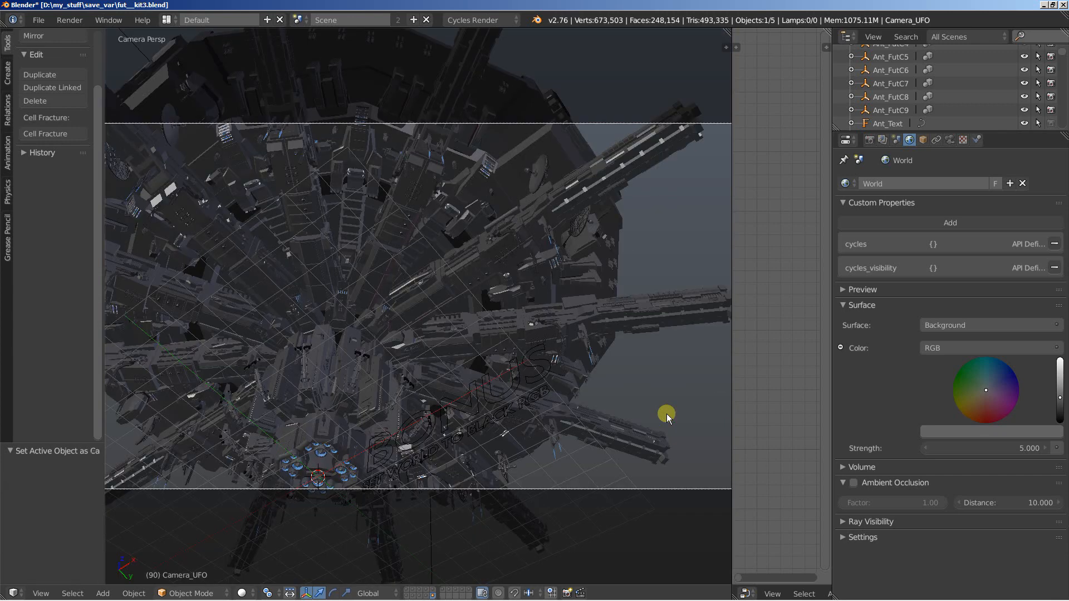
- Darken the world background color to RGB 0.010, preview the UFO in rendered shading, and return to solid shading
{"action": "left_click", "coordinate": [948, 425]}
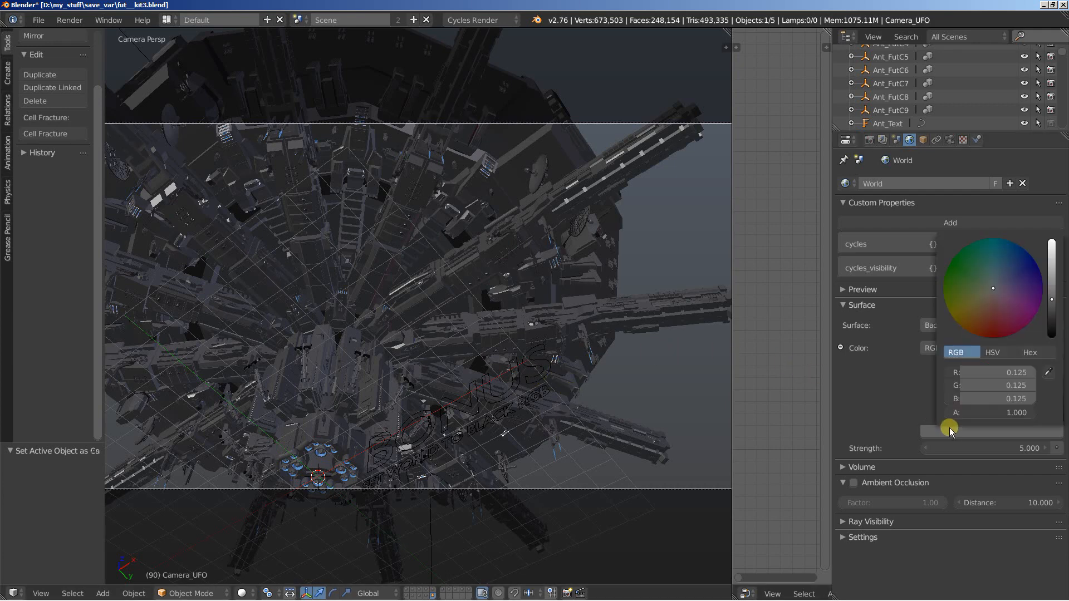
{"action": "left_click", "coordinate": [1051, 330]}
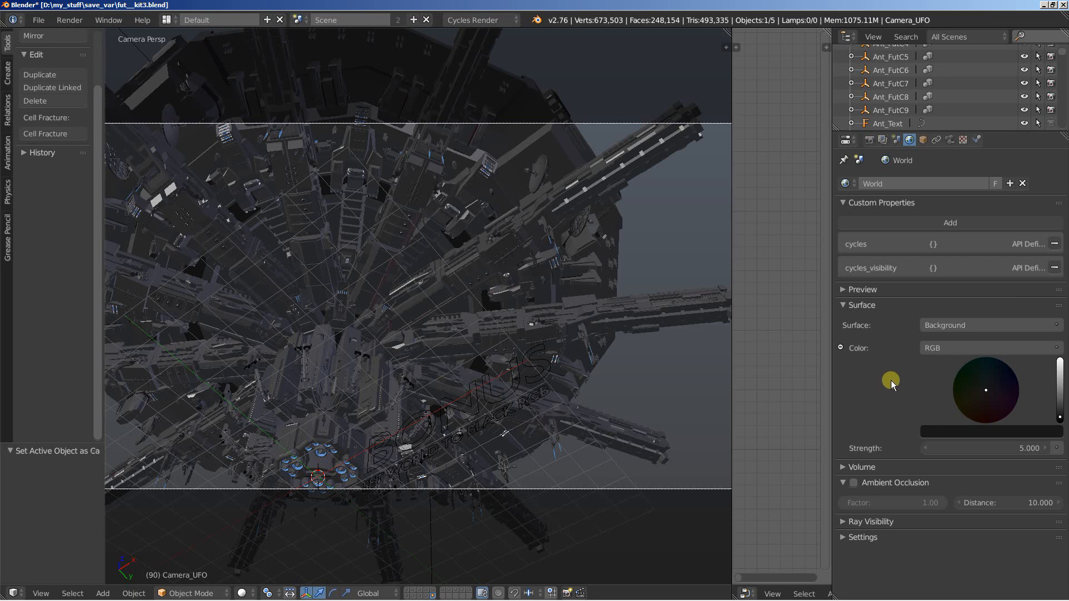
{"action": "left_click", "coordinate": [869, 140]}
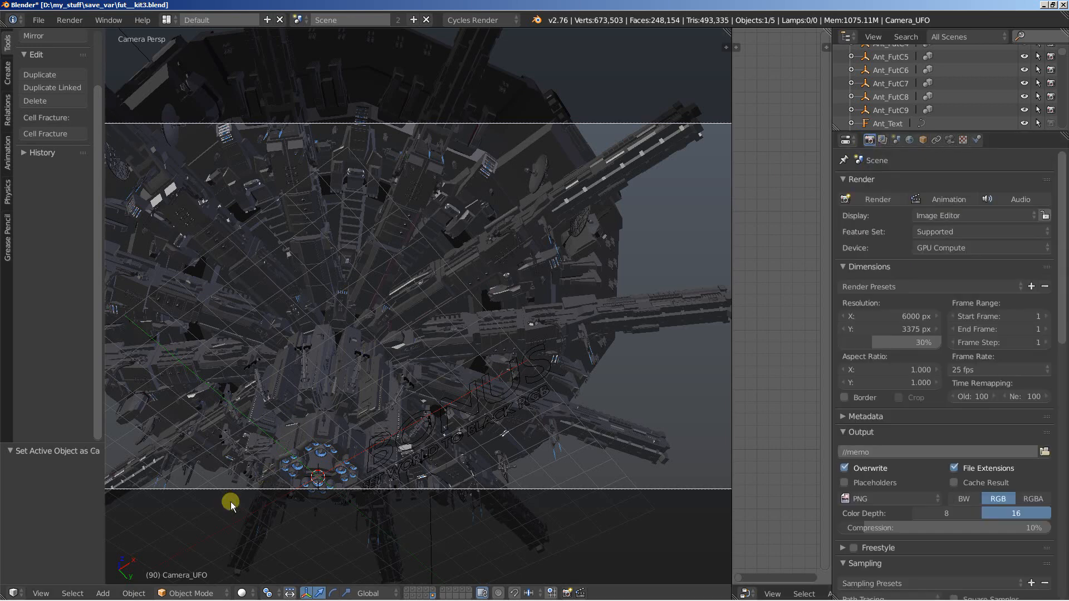
{"action": "left_click", "coordinate": [247, 591]}
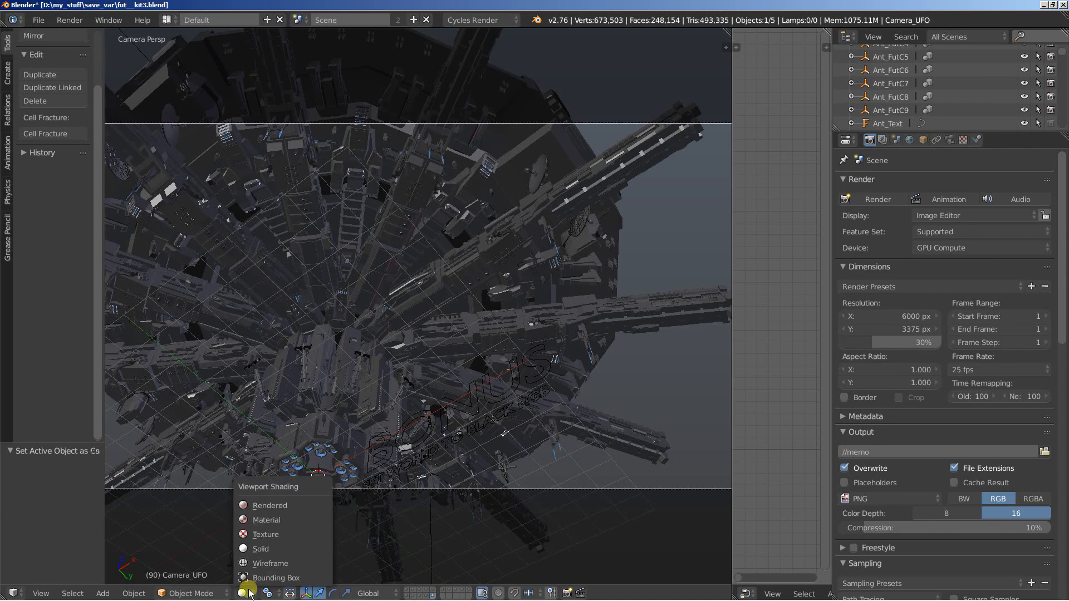
{"action": "left_click", "coordinate": [265, 506]}
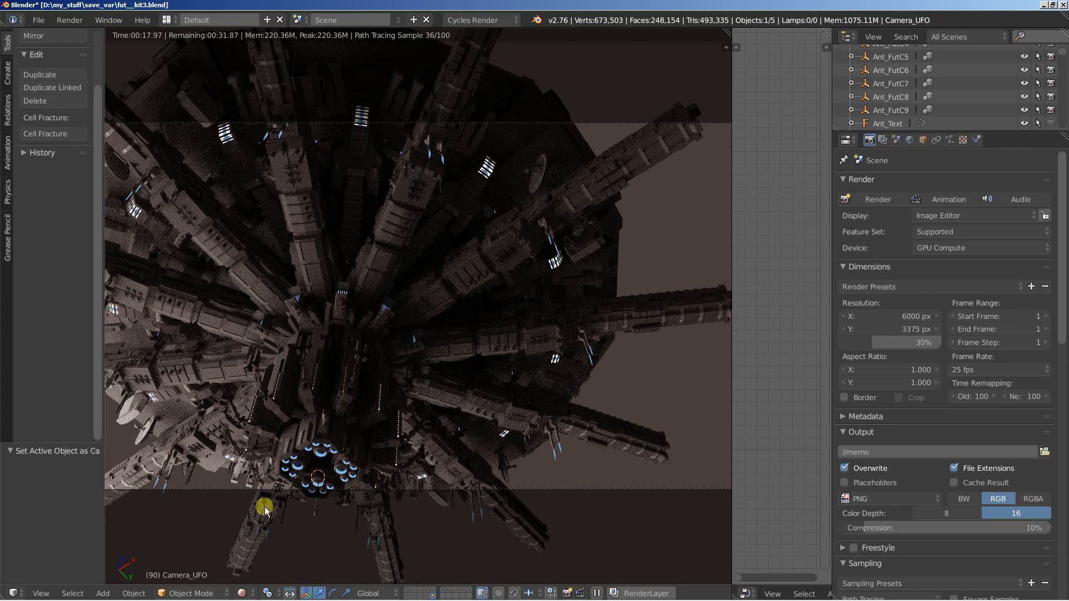
{"action": "left_click", "coordinate": [243, 593]}
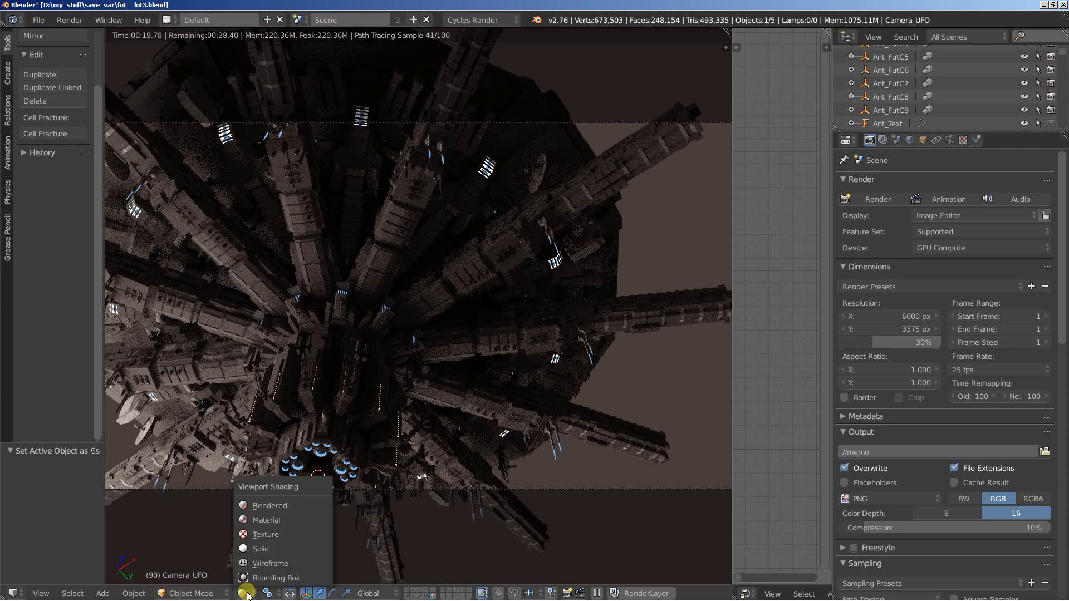
{"action": "left_click", "coordinate": [262, 549]}
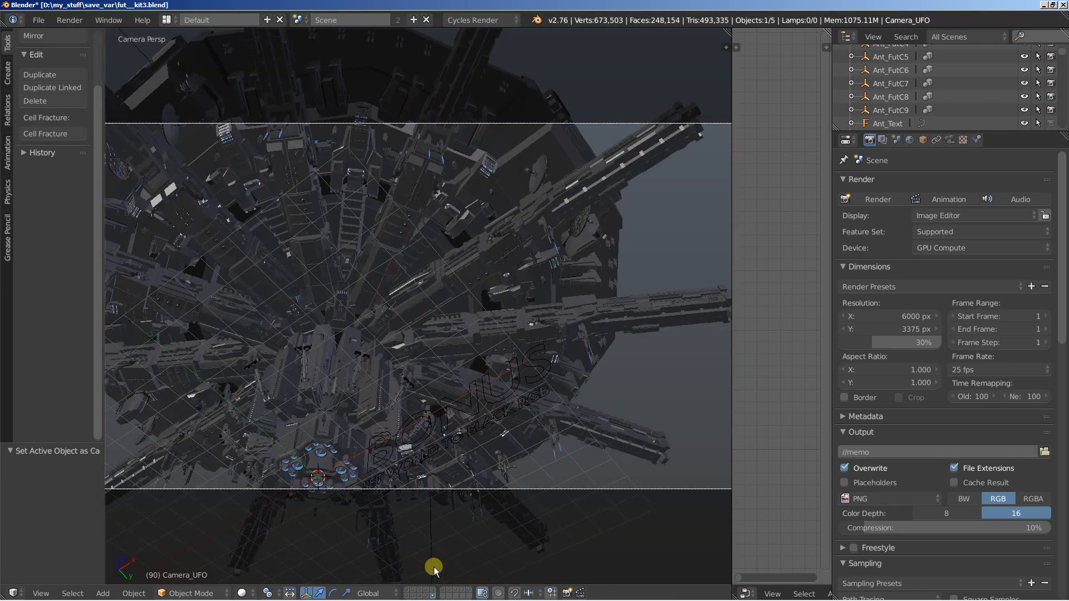
- View the 55 objects layer, switch to the layer with the floor panels, and select Floor_W_One beneath the blue sphere
{"action": "left_click", "coordinate": [444, 590]}
{"action": "middle_click_drag", "start_coordinate": [457, 440], "coordinate": [379, 468]}
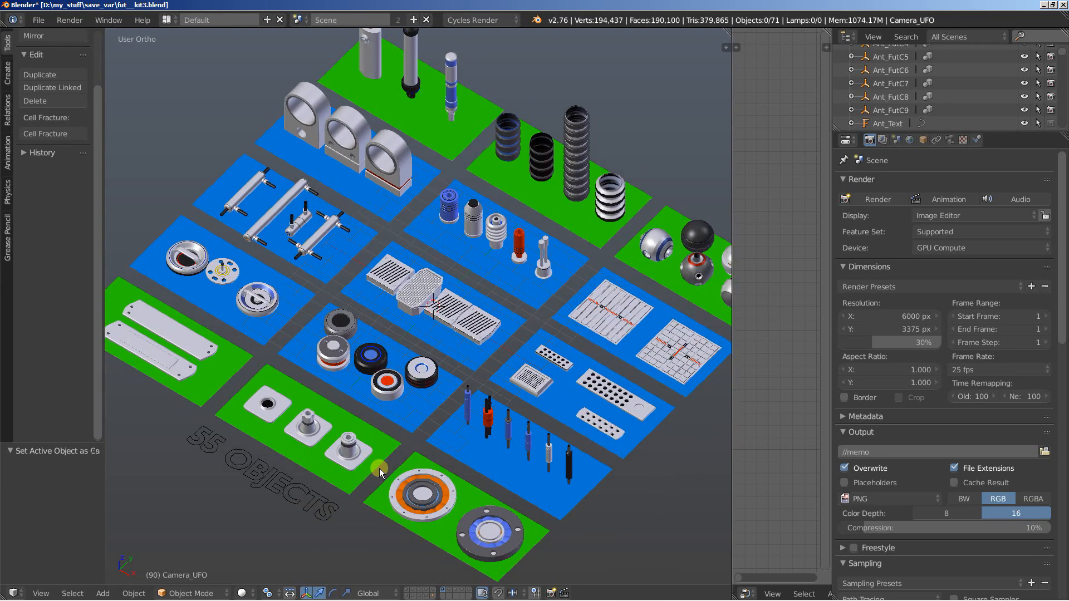
{"action": "left_click", "coordinate": [451, 590]}
{"action": "middle_click_drag", "start_coordinate": [366, 440], "coordinate": [365, 266], "text": "shift"}
{"action": "scroll", "coordinate": [613, 385], "scroll_direction": "up", "scroll_amount": 5}
{"action": "scroll", "coordinate": [613, 385], "scroll_direction": "up", "scroll_amount": 2}
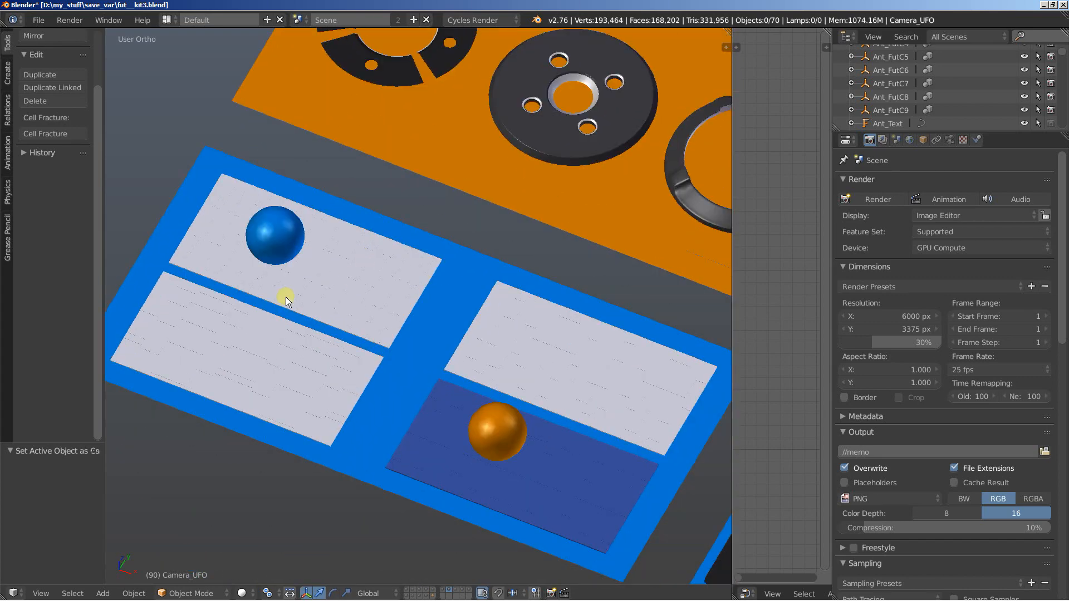
{"action": "right_click", "coordinate": [193, 266]}
{"action": "scroll", "coordinate": [285, 325], "scroll_direction": "up", "scroll_amount": 2}
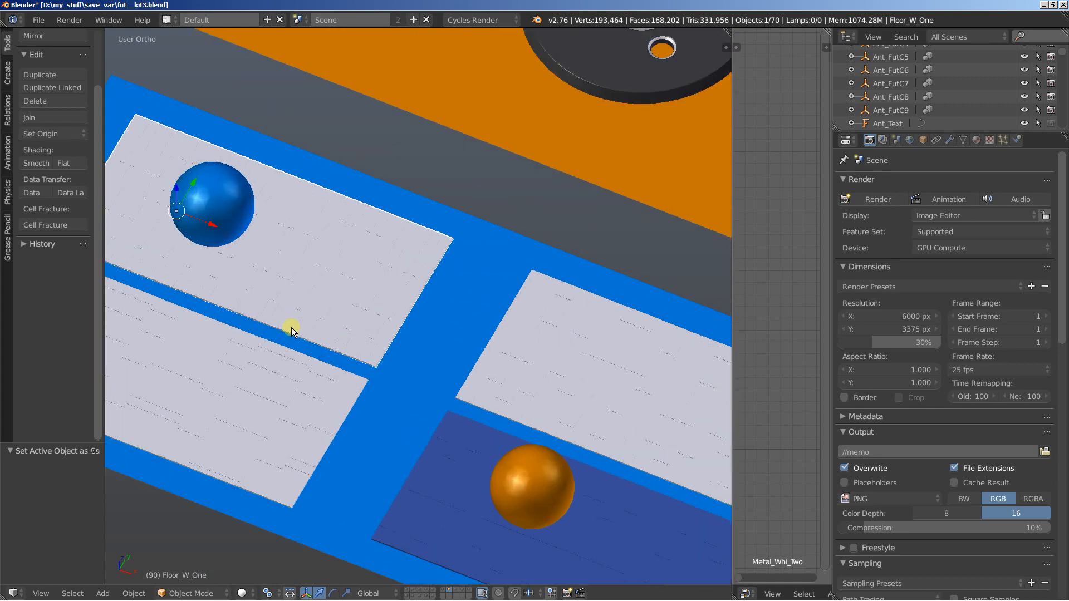
{"action": "middle_click_drag", "start_coordinate": [263, 309], "coordinate": [457, 418], "text": "shift"}
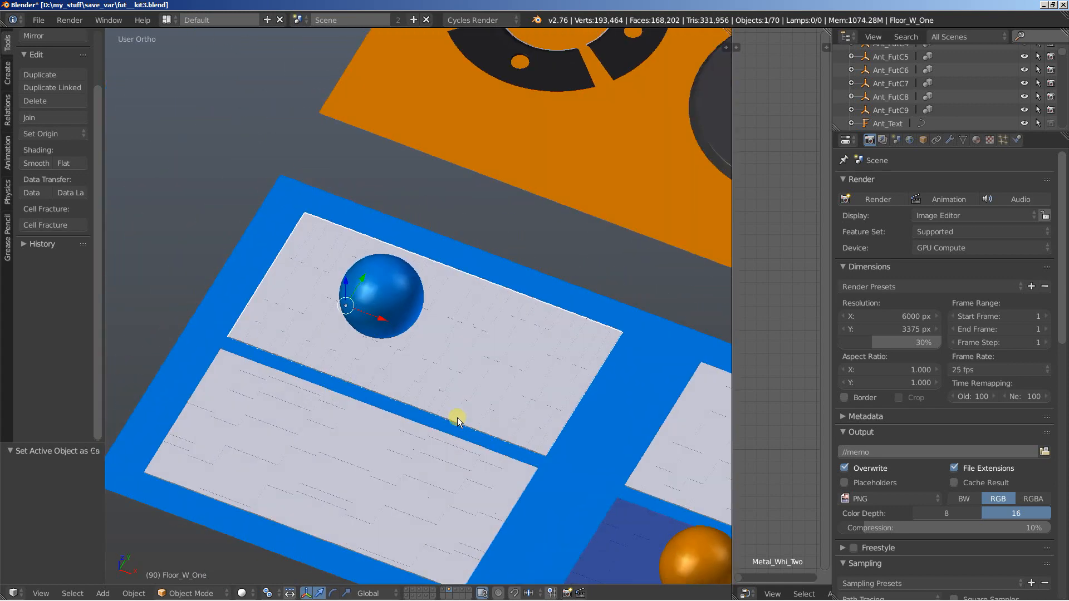
- Show the floor panels in rendered shading and brighten the world background color to RGB 0.199
{"action": "left_click", "coordinate": [243, 594]}
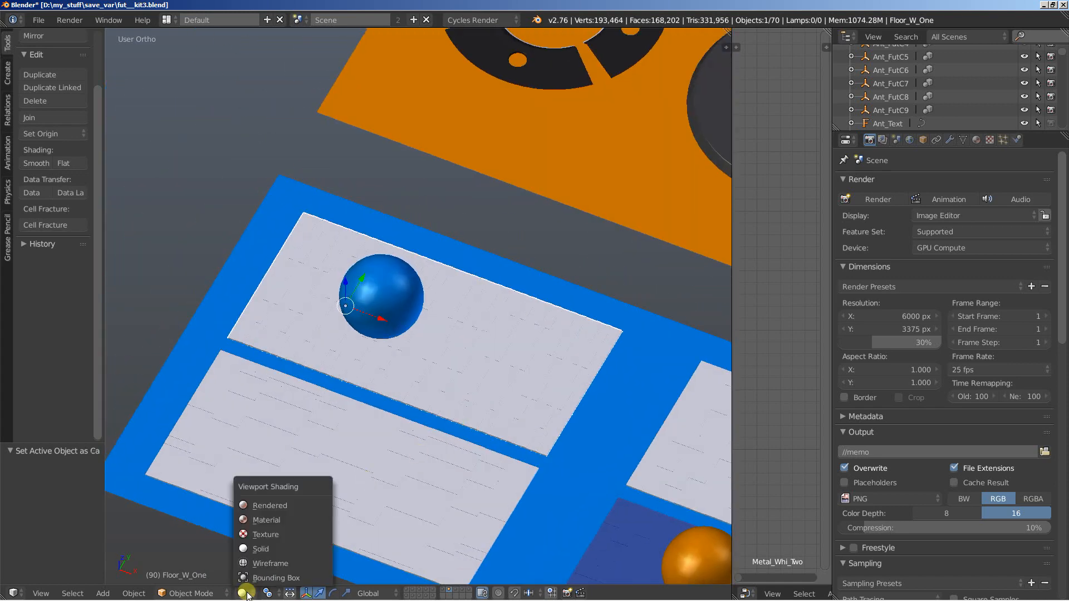
{"action": "left_click", "coordinate": [281, 505]}
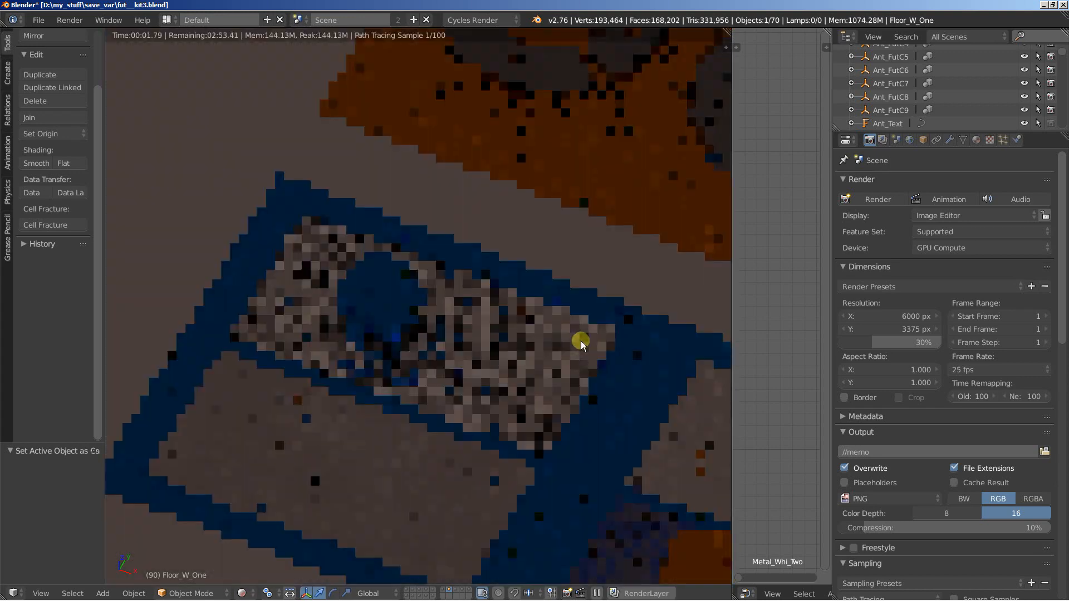
{"action": "left_click", "coordinate": [909, 140]}
{"action": "left_click", "coordinate": [950, 428]}
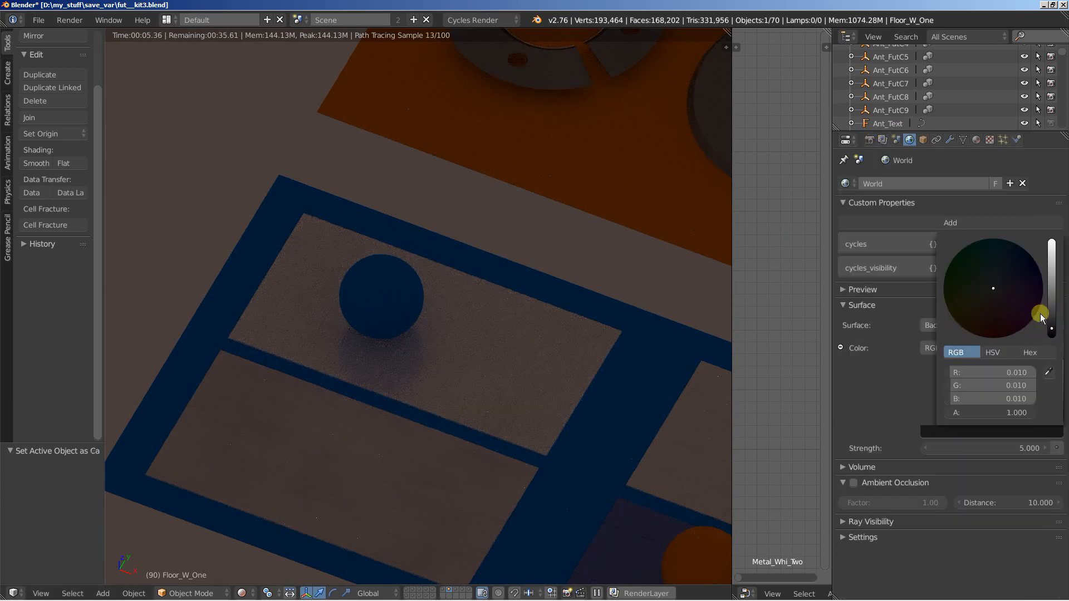
{"action": "left_click_drag", "start_coordinate": [1053, 277], "coordinate": [1054, 294]}
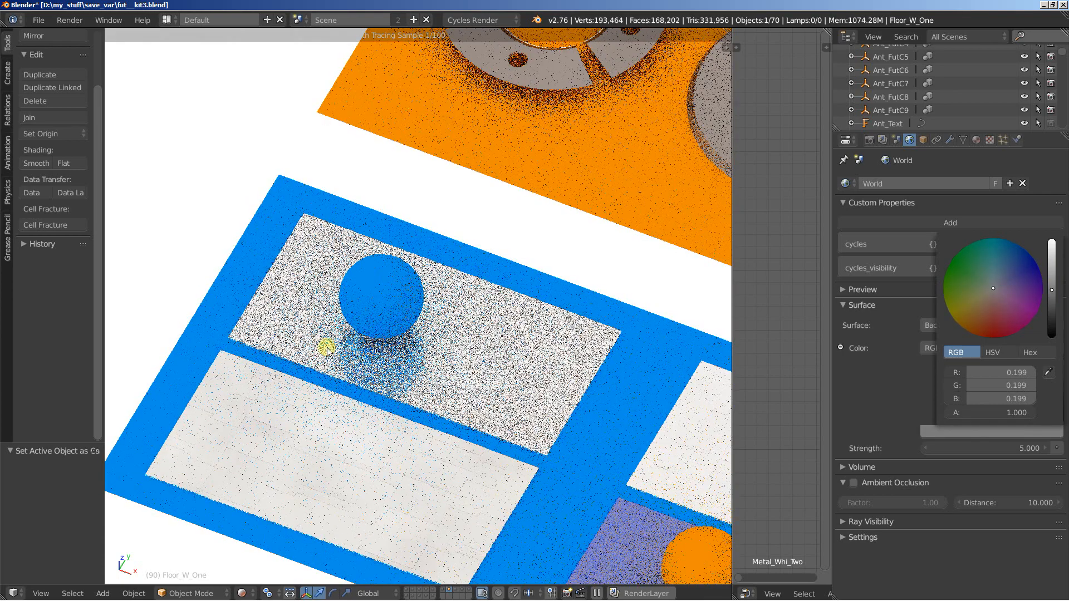
- Show the modifier settings of the white floor panel Floor_W_One beneath the blue sphere
{"action": "right_click", "coordinate": [259, 335]}
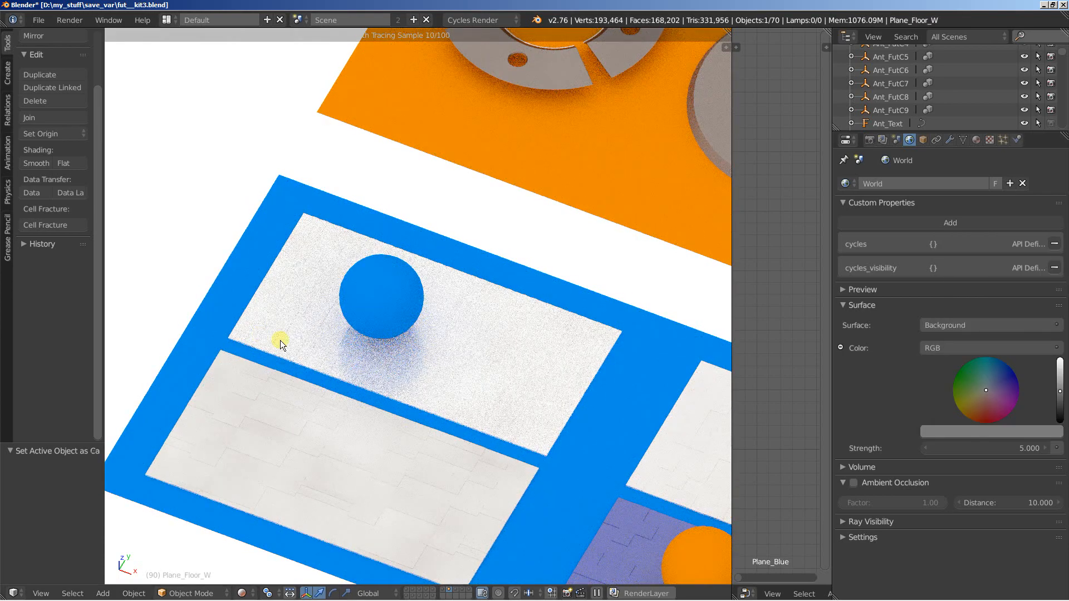
{"action": "left_click", "coordinate": [949, 140]}
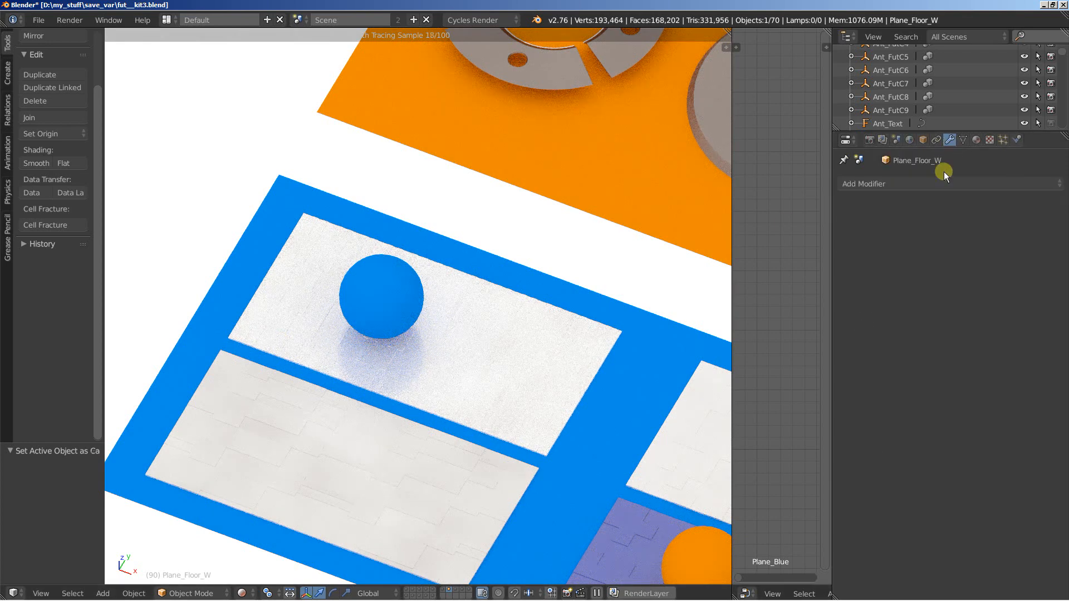
{"action": "right_click", "coordinate": [504, 366]}
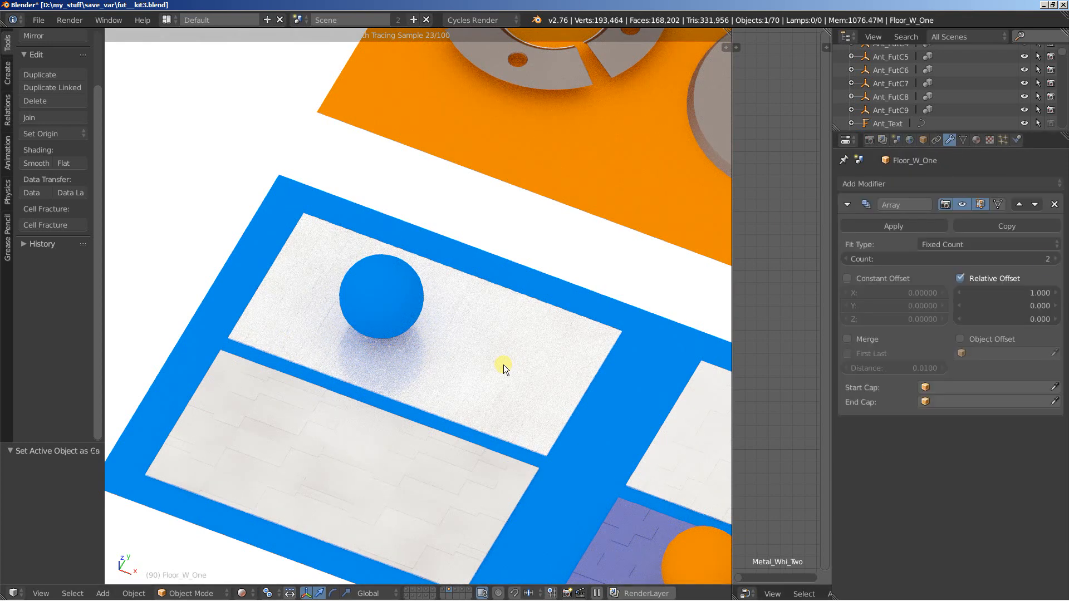
- Demonstrate the Array modifier on the white floor panel with counts of 3 and 1, and restore the count to 2
{"action": "left_click", "coordinate": [1055, 259]}
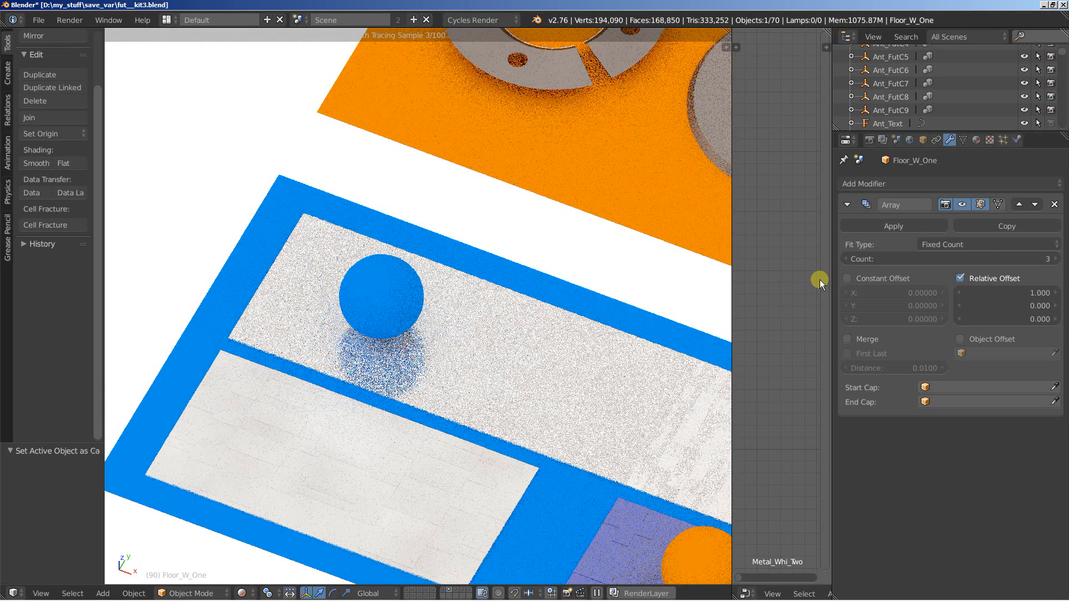
{"action": "left_click", "coordinate": [843, 259]}
{"action": "left_click", "coordinate": [842, 259]}
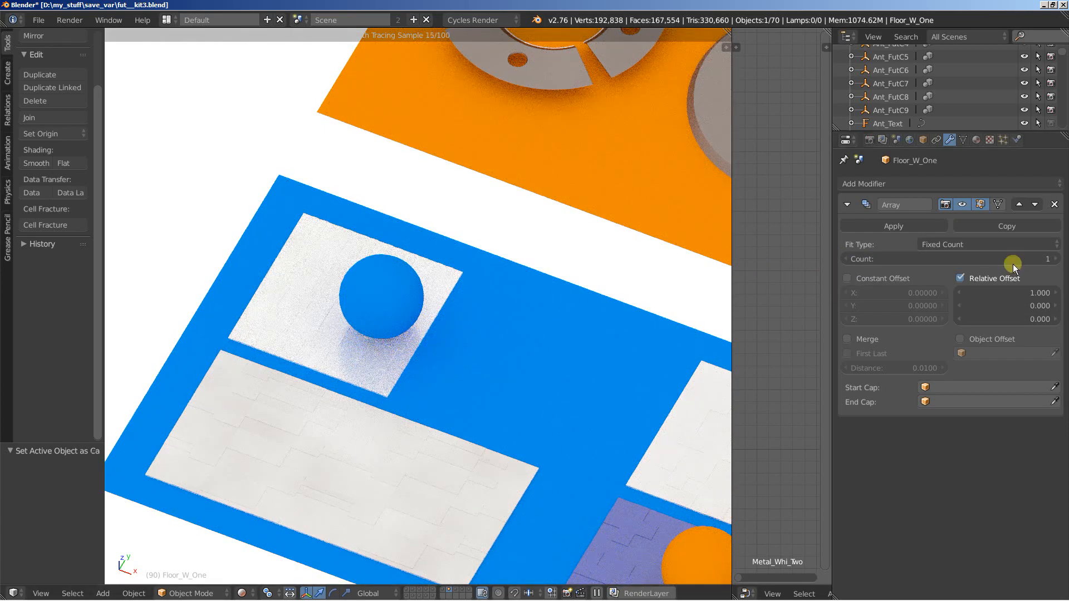
{"action": "left_click", "coordinate": [1056, 259]}
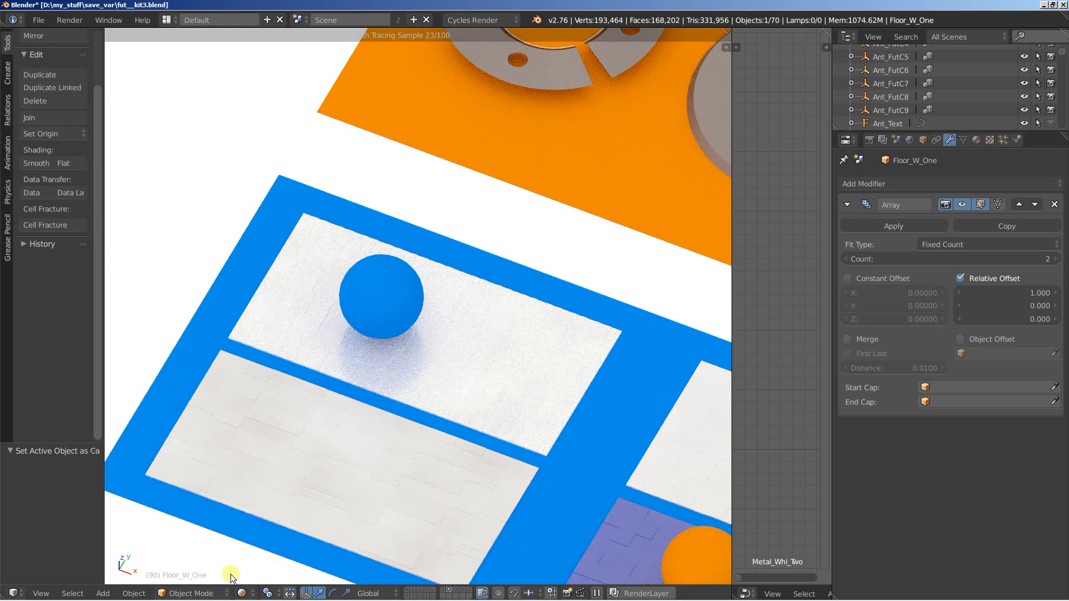
- Return the viewport to solid shading and bring the whole 43 objects layer into view
{"action": "left_click", "coordinate": [244, 593]}
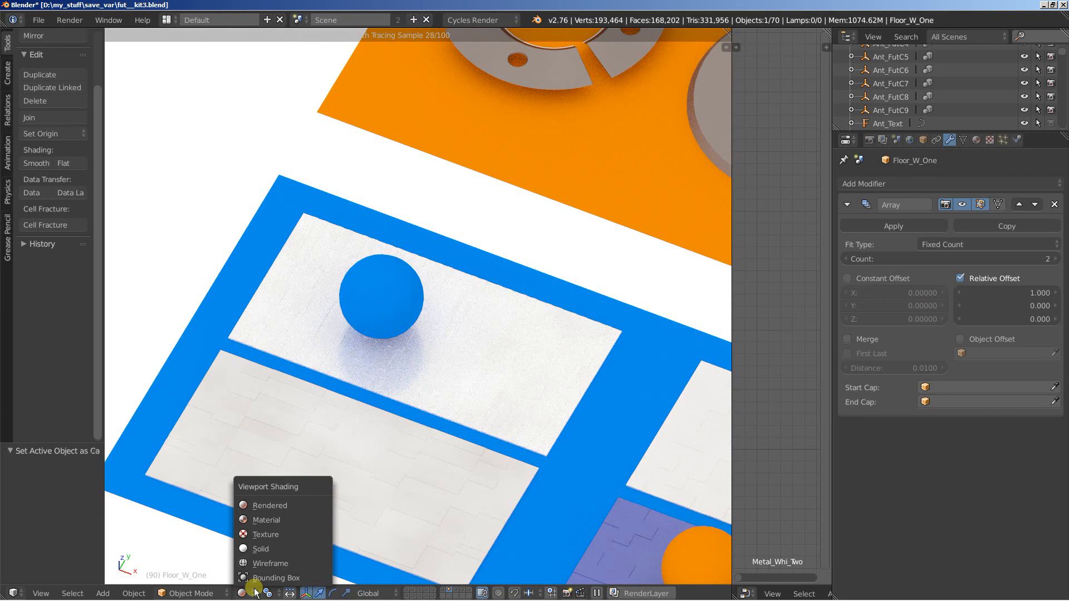
{"action": "left_click", "coordinate": [261, 549]}
{"action": "scroll", "coordinate": [564, 394], "scroll_direction": "down", "scroll_amount": 8}
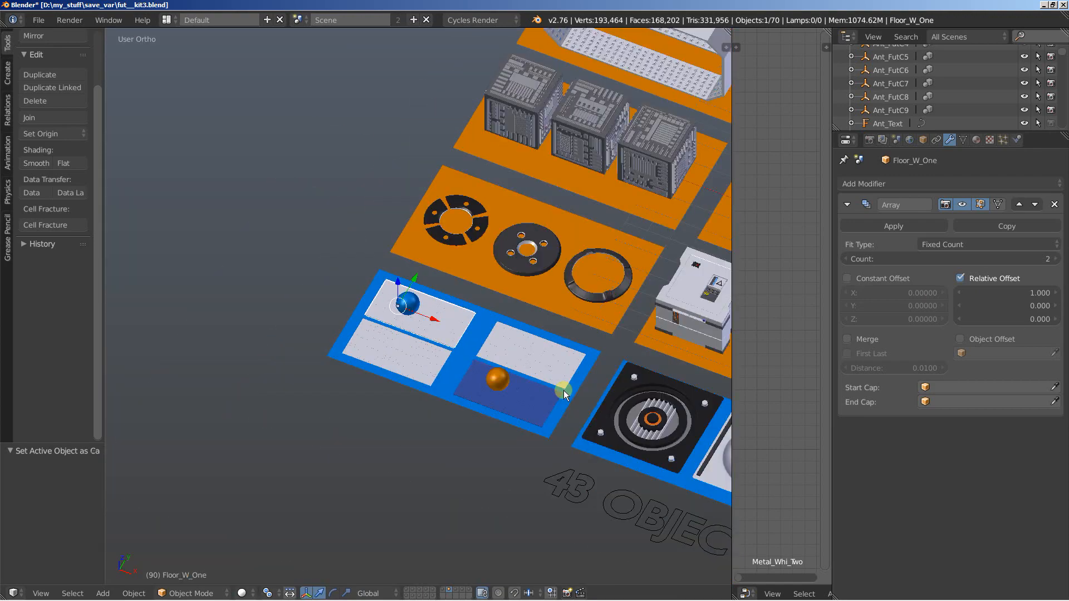
{"action": "middle_click_drag", "start_coordinate": [616, 370], "coordinate": [249, 404], "text": "shift"}
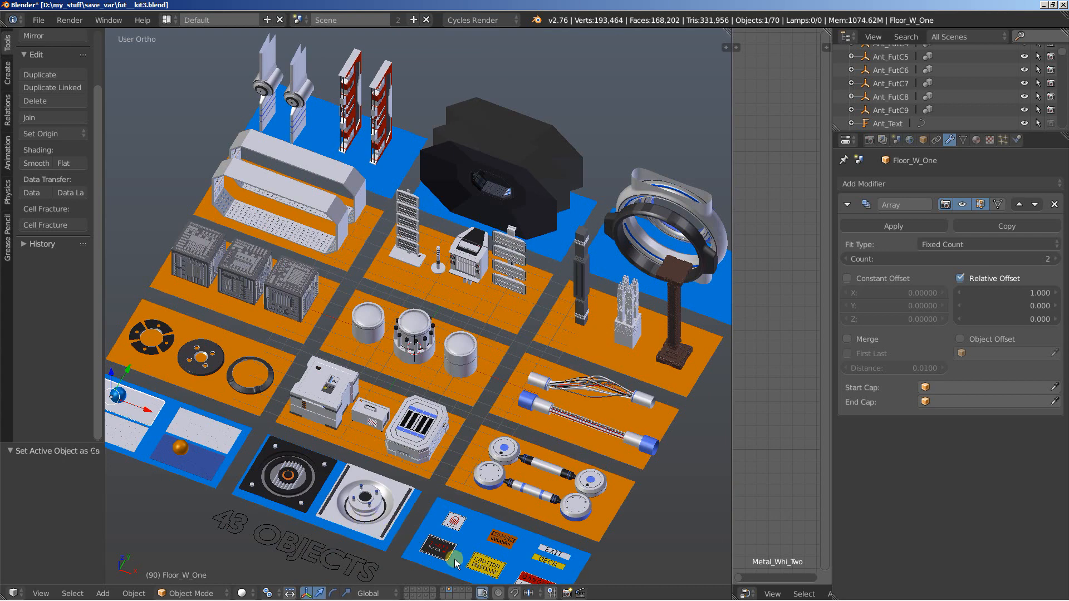
- Browse the layers with the assembled corridor, small capsule and solar-panel tower, ending on the layer with the round disc model
{"action": "left_click", "coordinate": [454, 591]}
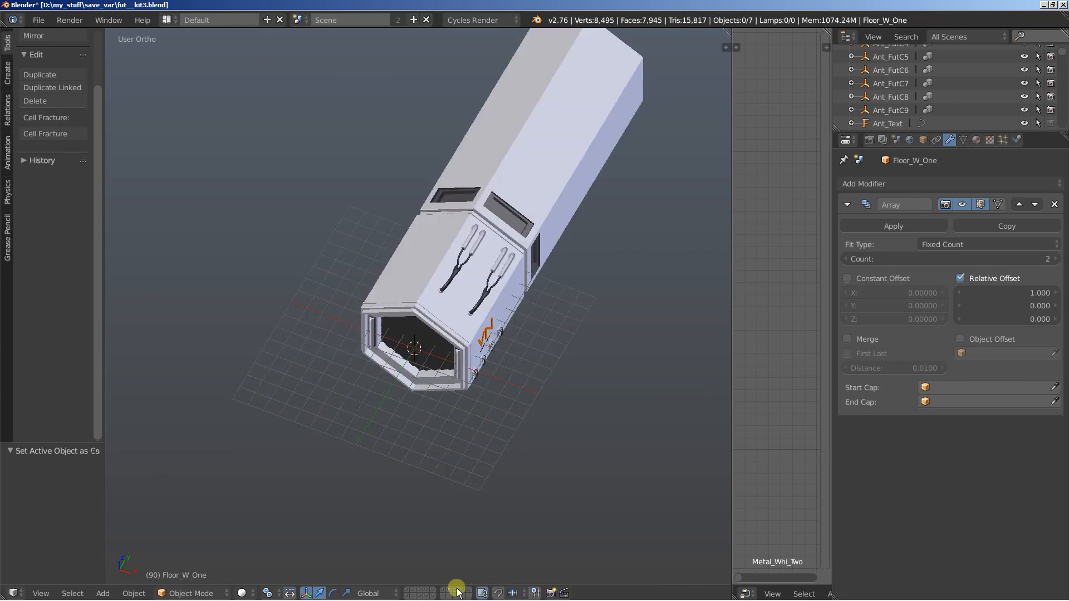
{"action": "left_click", "coordinate": [461, 592]}
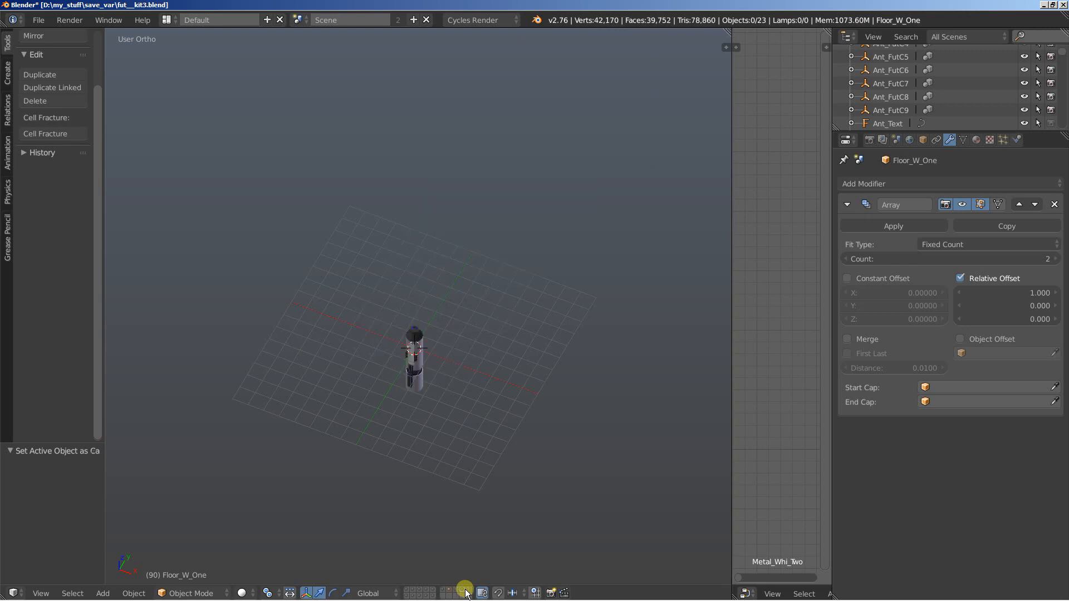
{"action": "left_click", "coordinate": [407, 594]}
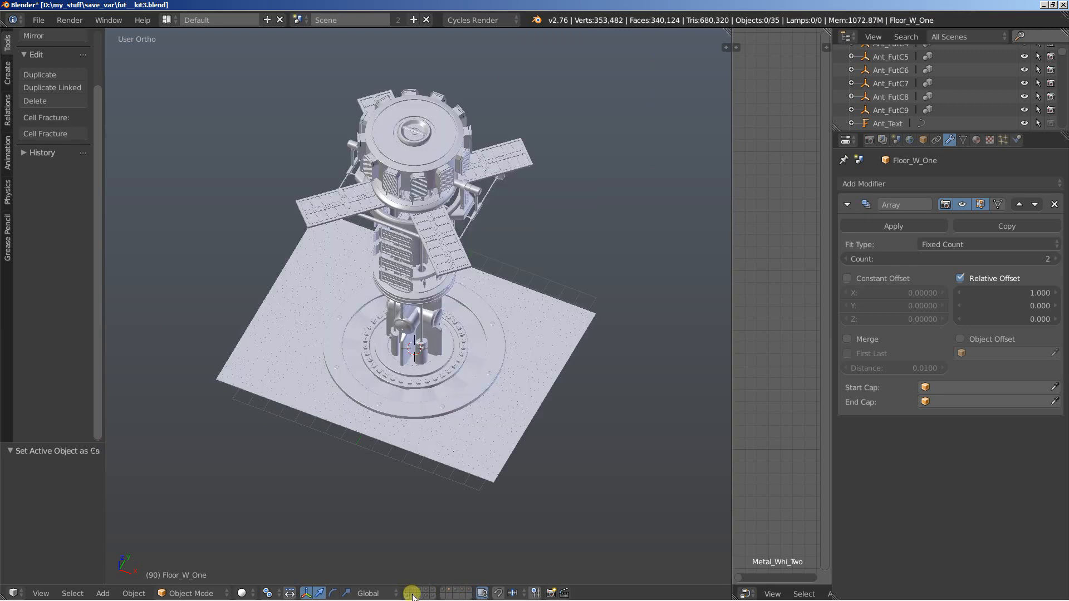
{"action": "left_click", "coordinate": [413, 593]}
{"action": "left_click", "coordinate": [419, 593]}
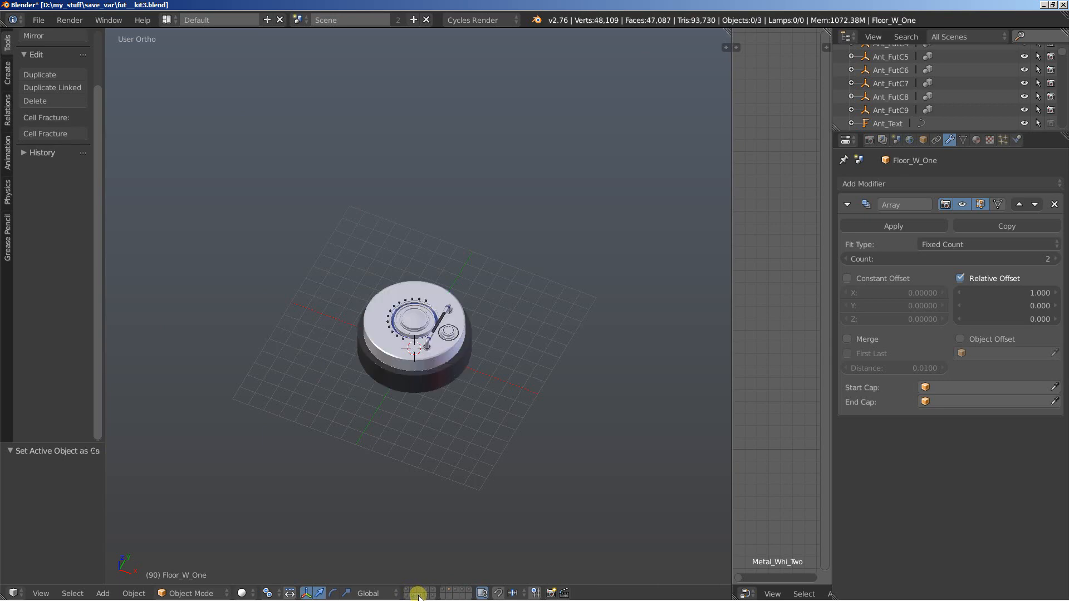
- Inspect the round disc model up close and switch to Jasc Paint Shop Pro to show the rendered images
{"action": "scroll", "coordinate": [432, 446], "scroll_direction": "up", "scroll_amount": 4}
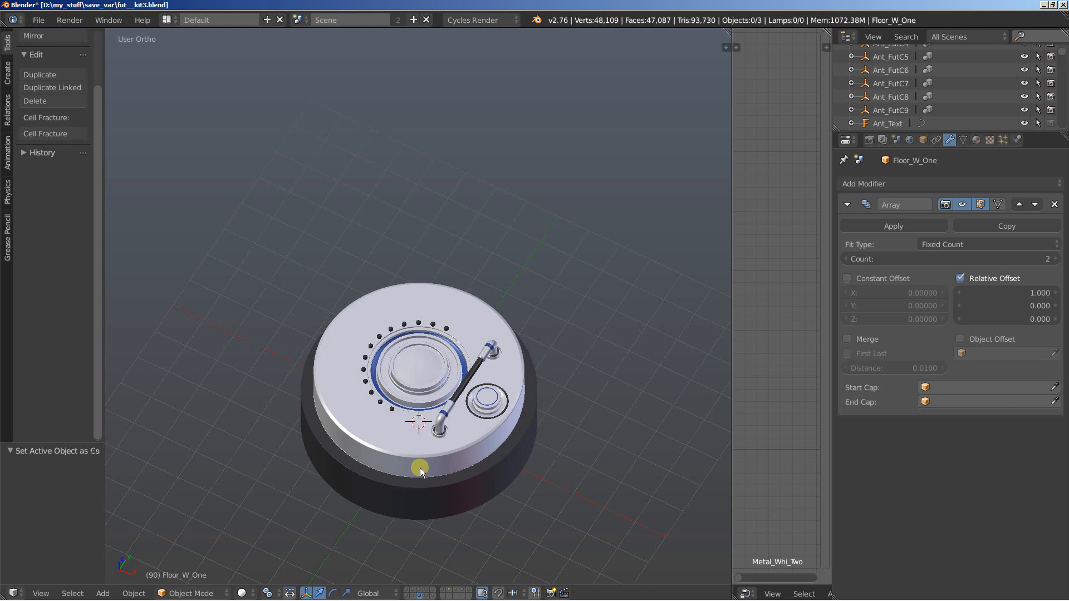
{"action": "middle_click_drag", "start_coordinate": [404, 451], "coordinate": [348, 365], "text": "shift"}
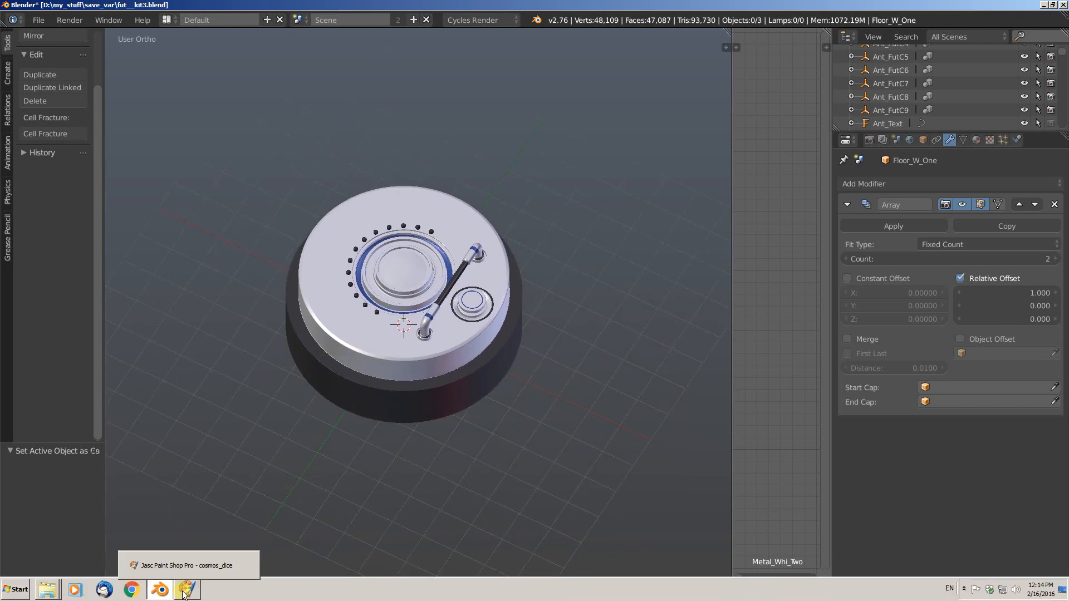
{"action": "left_click", "coordinate": [185, 591]}
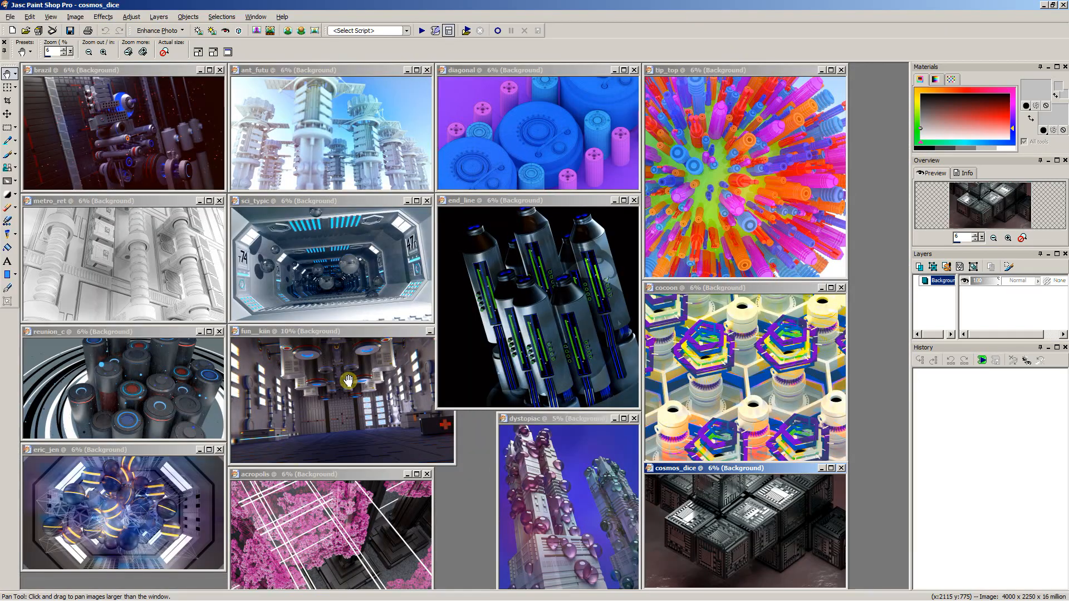